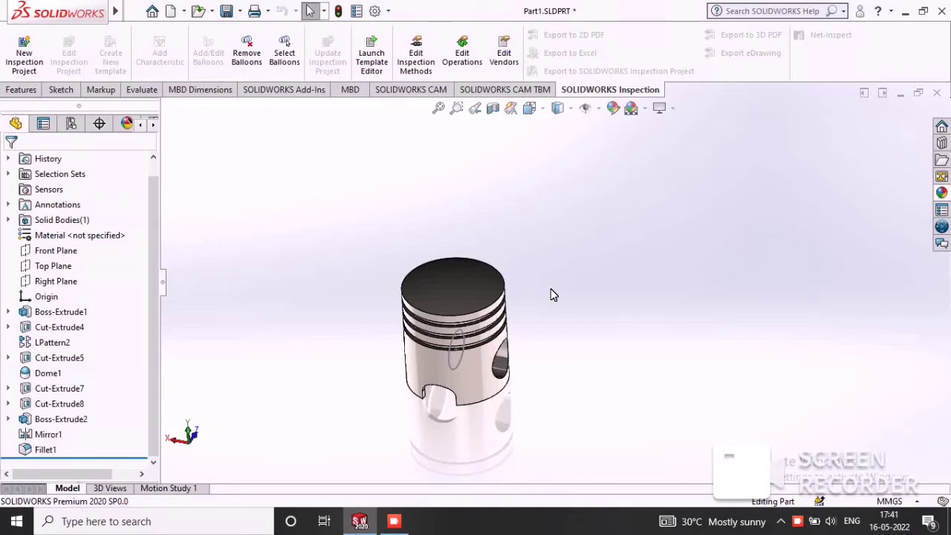
- Orbit the finished piston to view it tilted and side-on
scroll(530, 368, "up", 3)
scroll(530, 373, "down", 3)
mouse_move(556, 278)
middle_mouse_down()
mouse_move(504, 202)
mouse_move(609, 215)
mouse_move(720, 213)
middle_mouse_up()
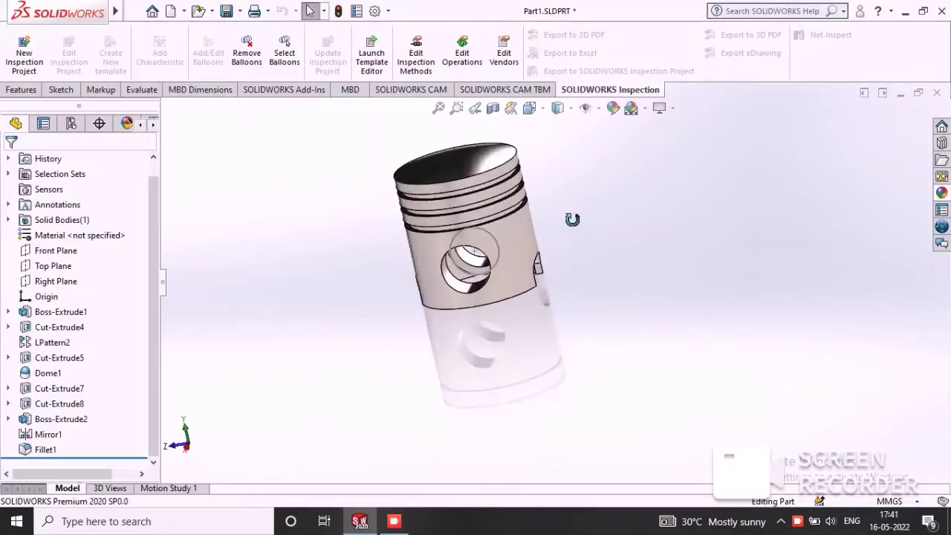
scroll(581, 235, "down", 2)
mouse_move(582, 235)
middle_mouse_down()
mouse_move(583, 214)
mouse_move(526, 265)
middle_mouse_up()
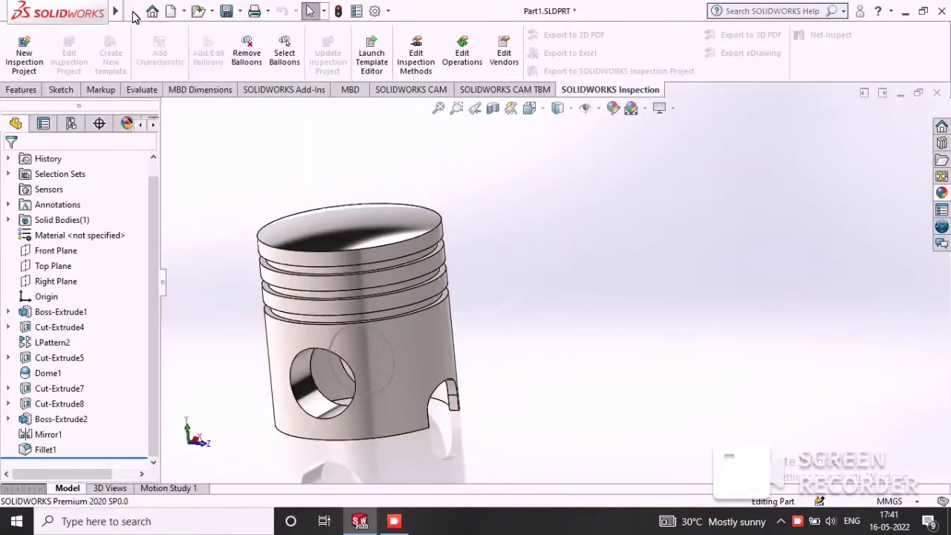
- Create a new part document, Part2, and select its Top Plane
left_click(133, 11)
left_click(148, 34)
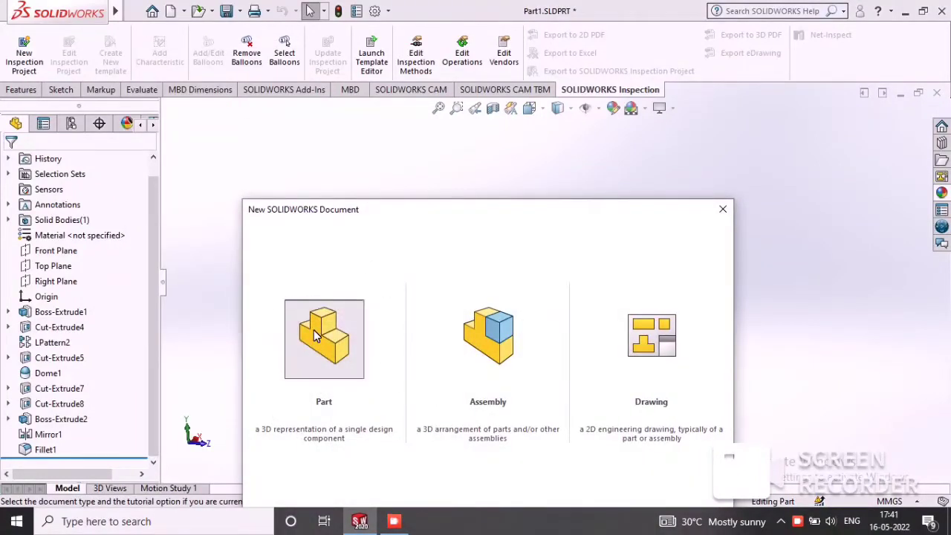
double_click(348, 332)
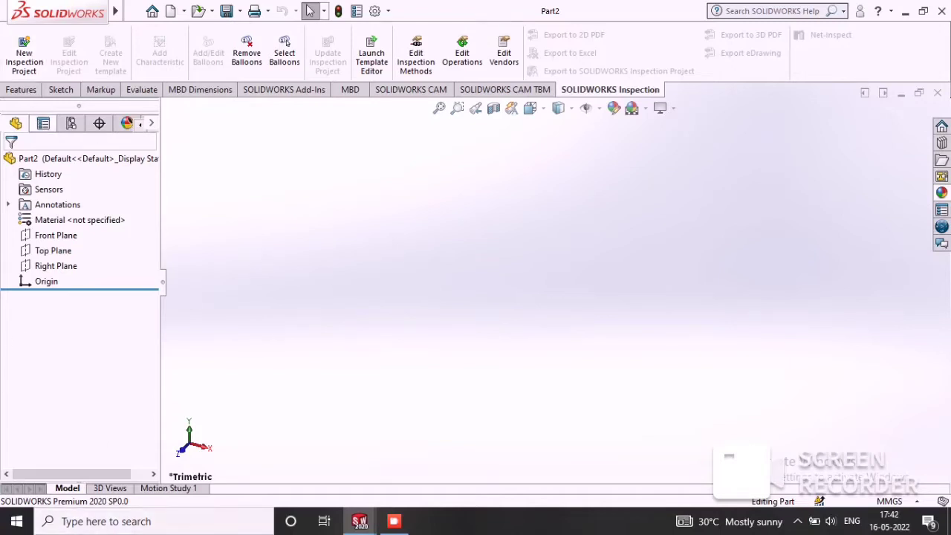
left_click(68, 250)
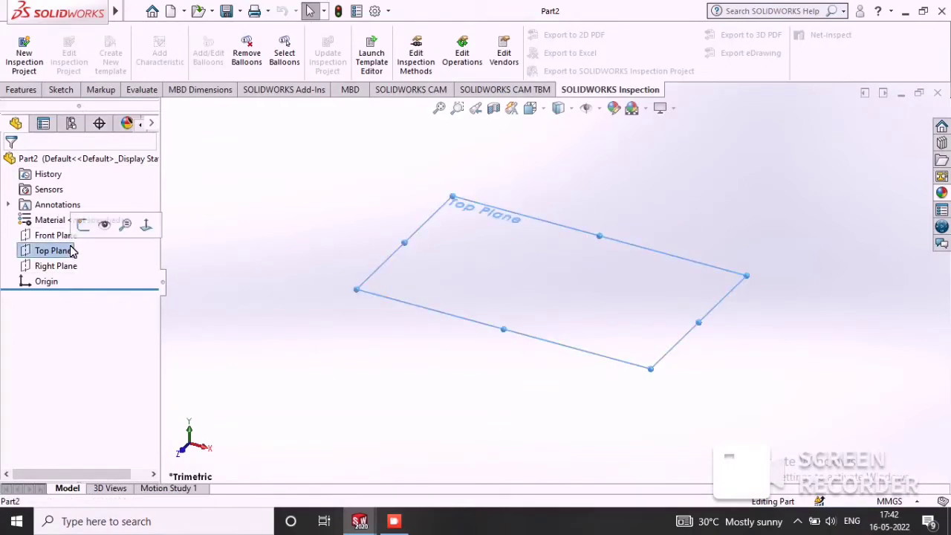
- Start a sketch on the Top Plane and draw a circle centred on the origin
left_click(146, 225)
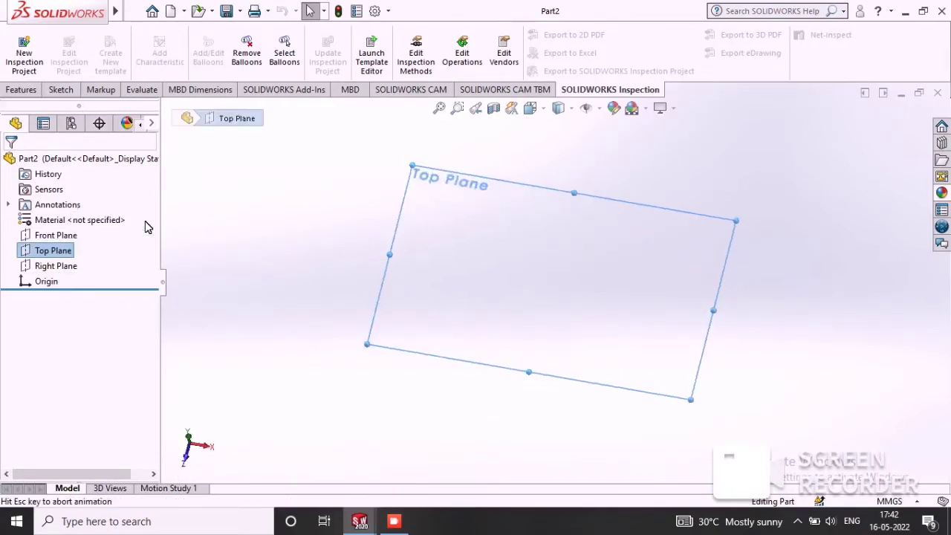
right_click(476, 237)
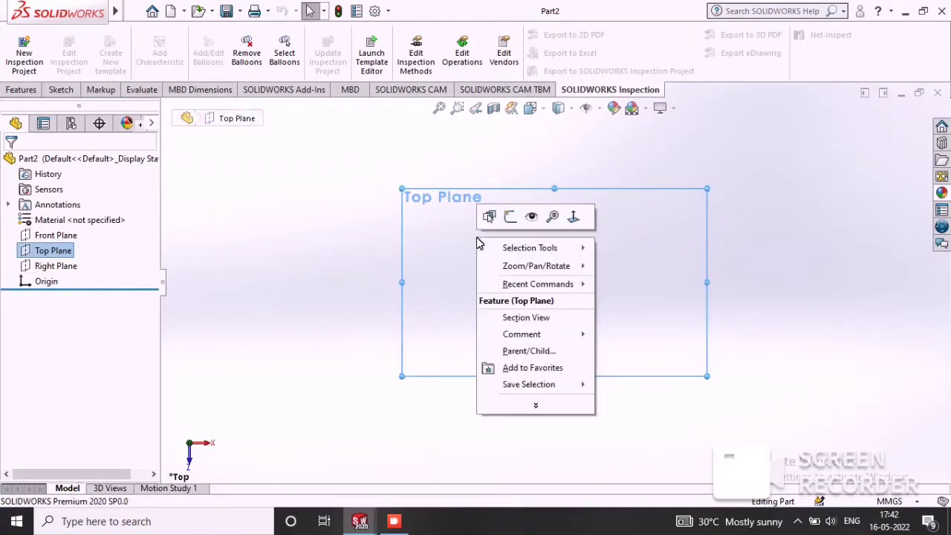
left_click(511, 216)
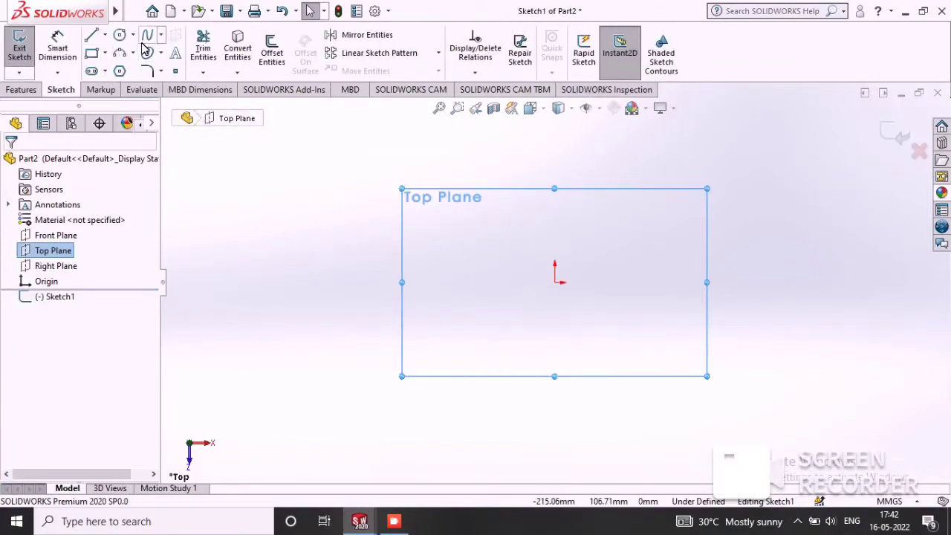
left_click(119, 35)
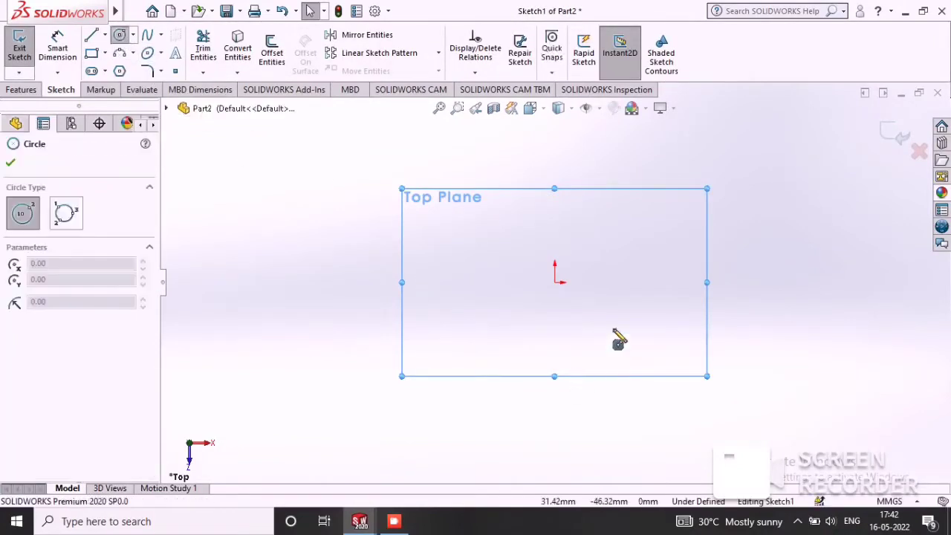
left_click(554, 285)
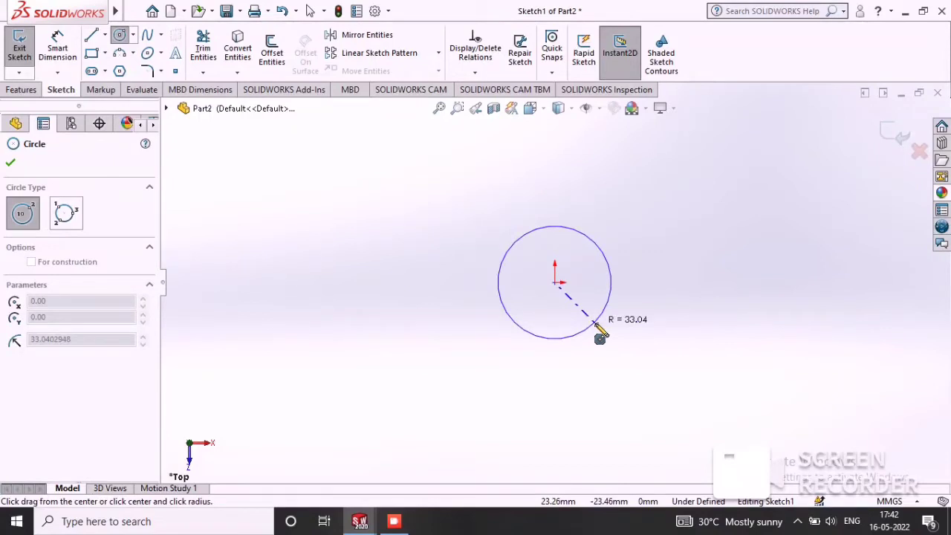
left_click(600, 335)
key("Escape")
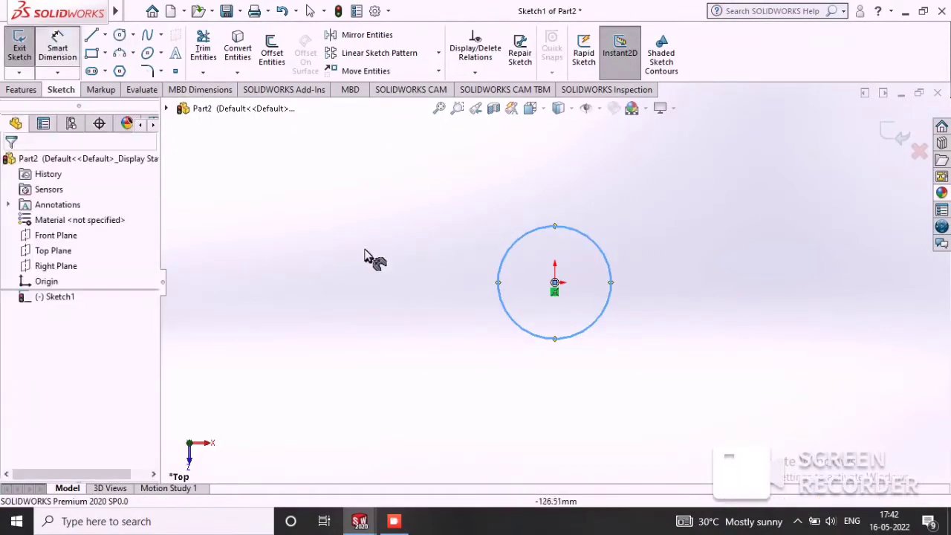
- Dimension the circle's diameter to 85 mm
left_click(499, 262)
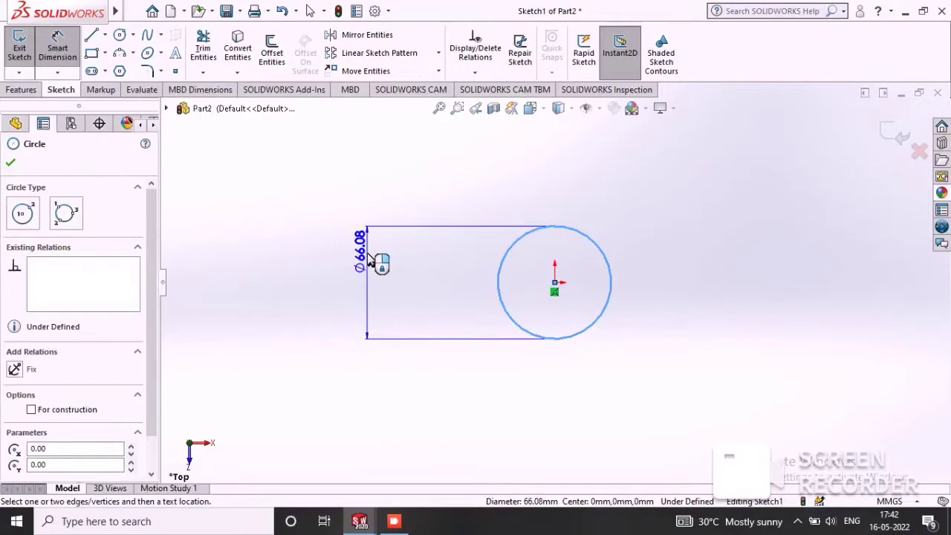
left_click(369, 260)
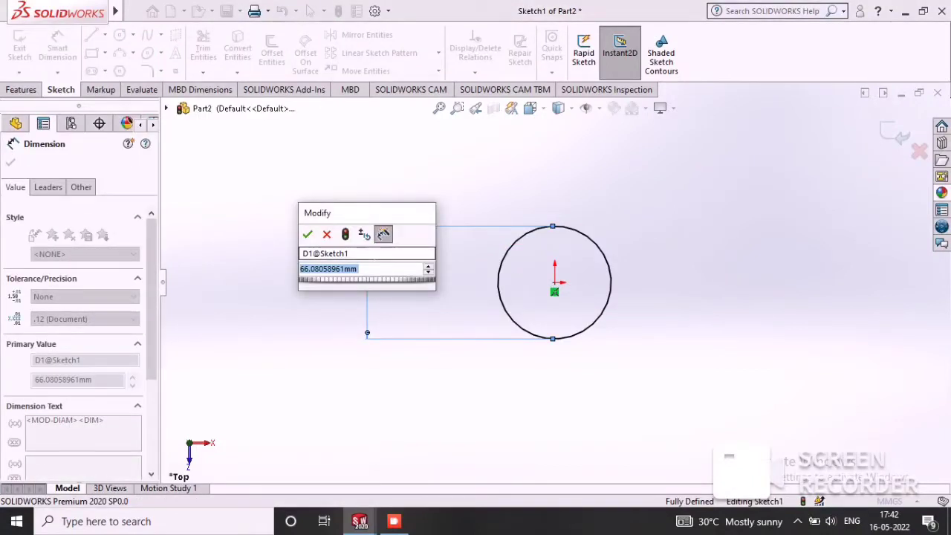
type("85")
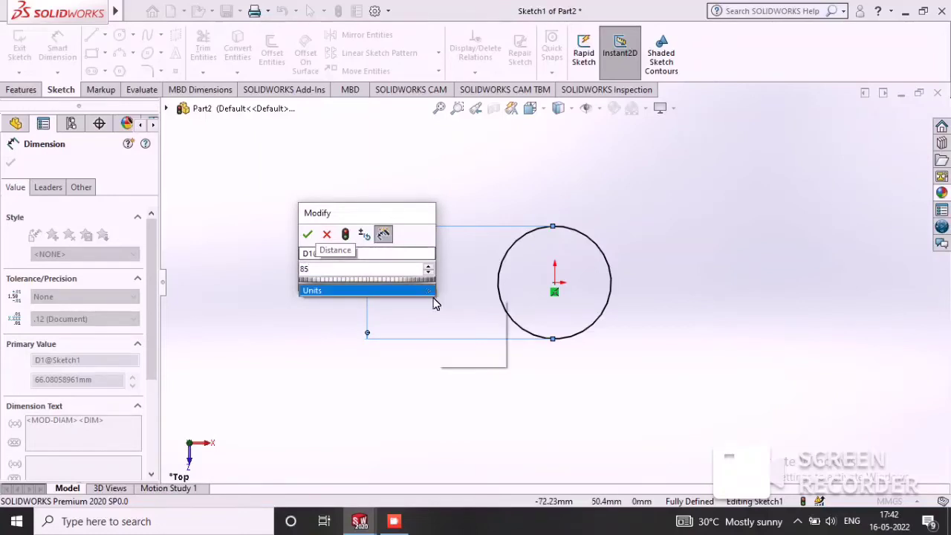
left_click(461, 400)
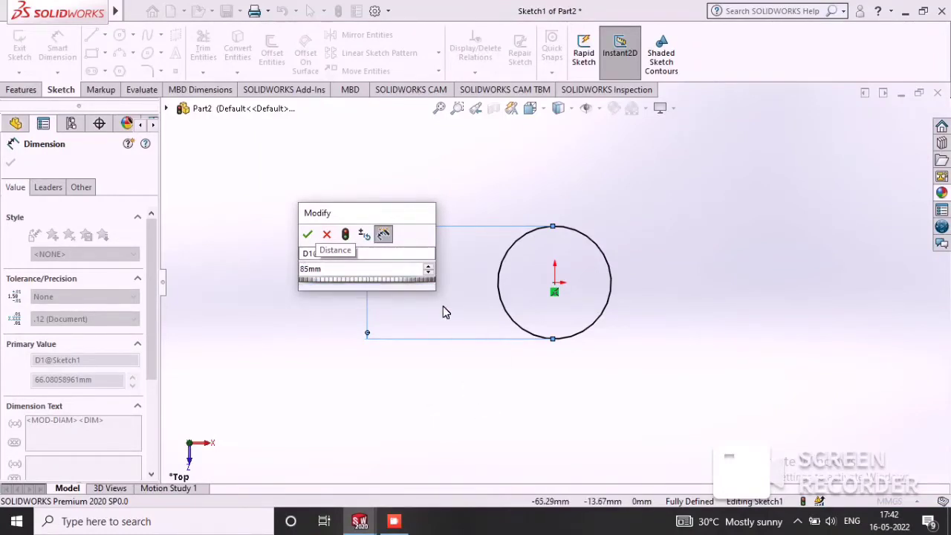
left_click(307, 234)
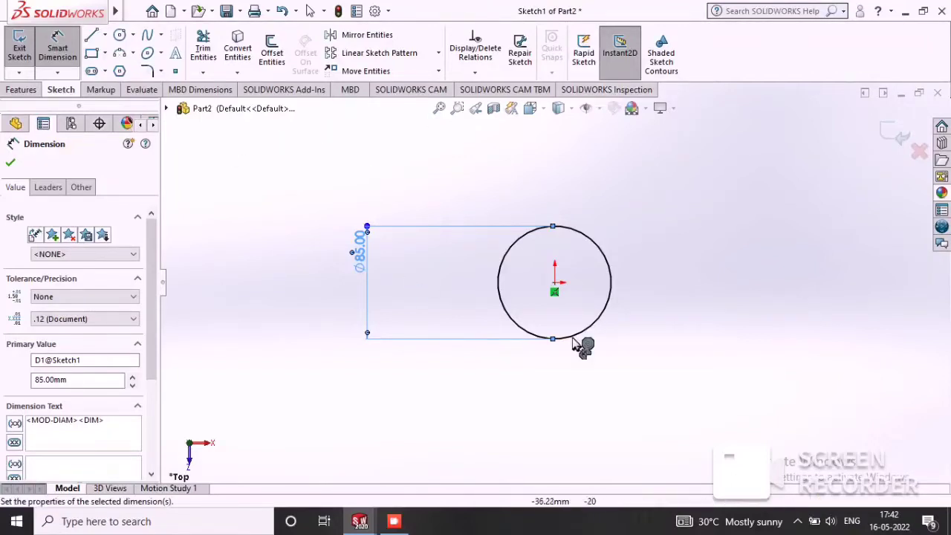
left_click(10, 164)
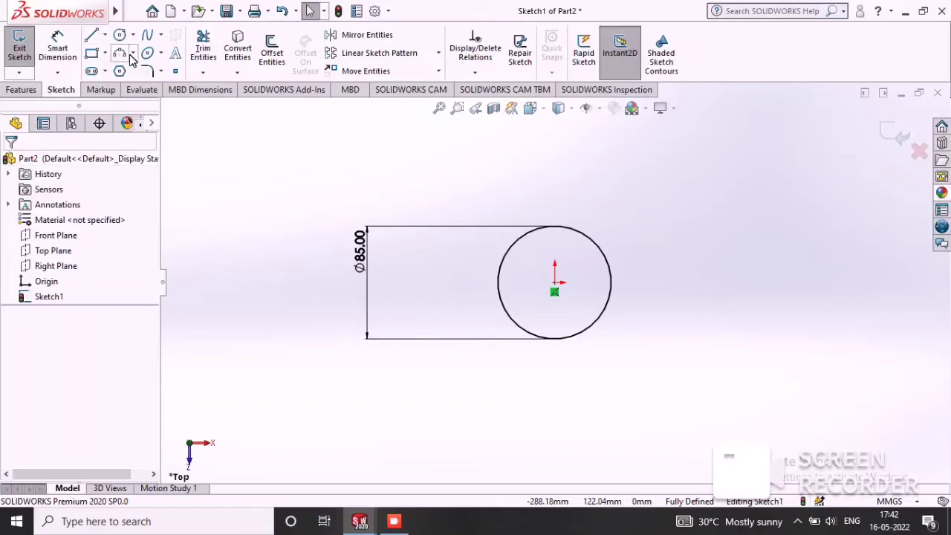
- Extrude the circle 90 mm into a solid cylinder
left_click(32, 92)
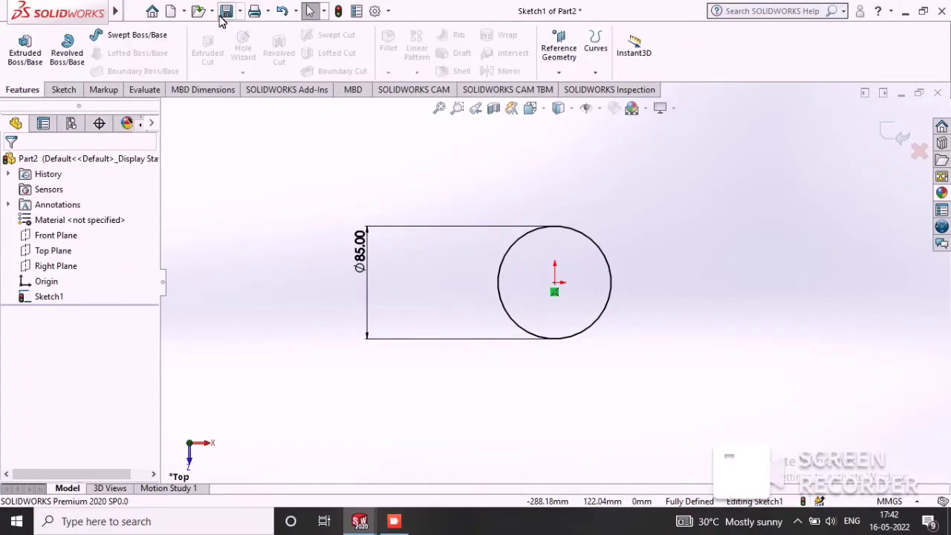
left_click(38, 54)
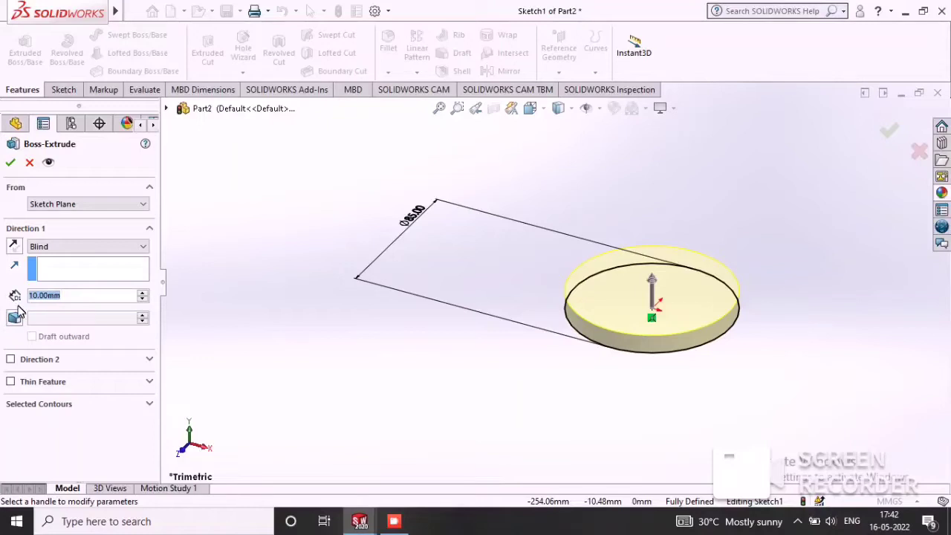
type("90")
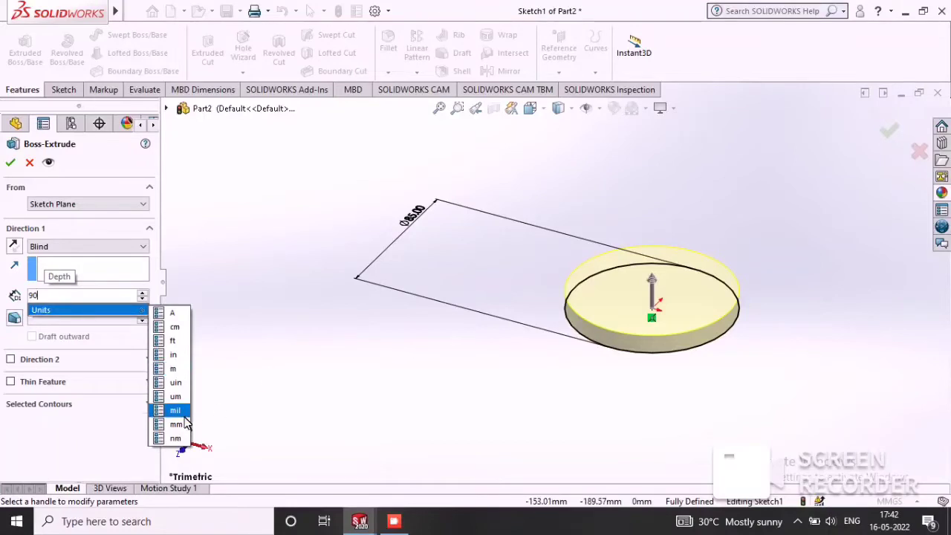
left_click(186, 424)
key("Return")
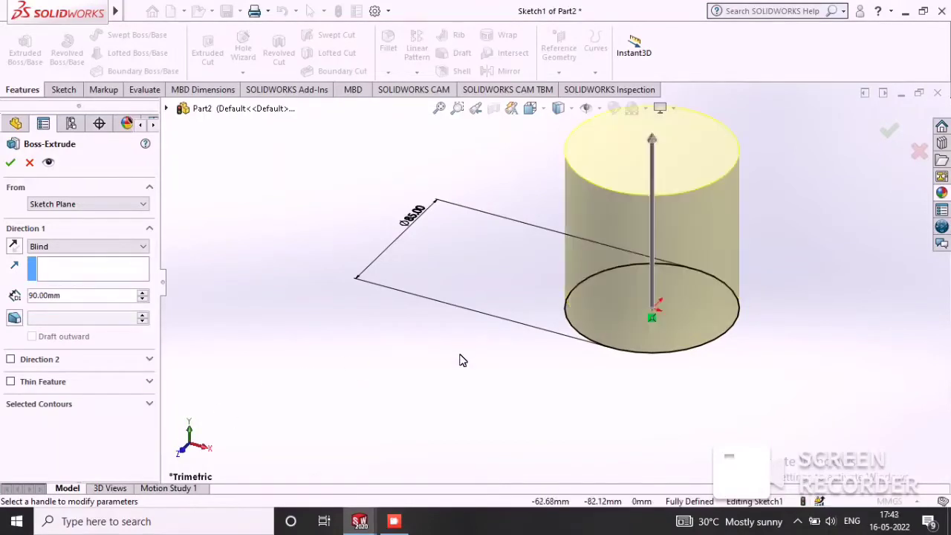
left_click(11, 163)
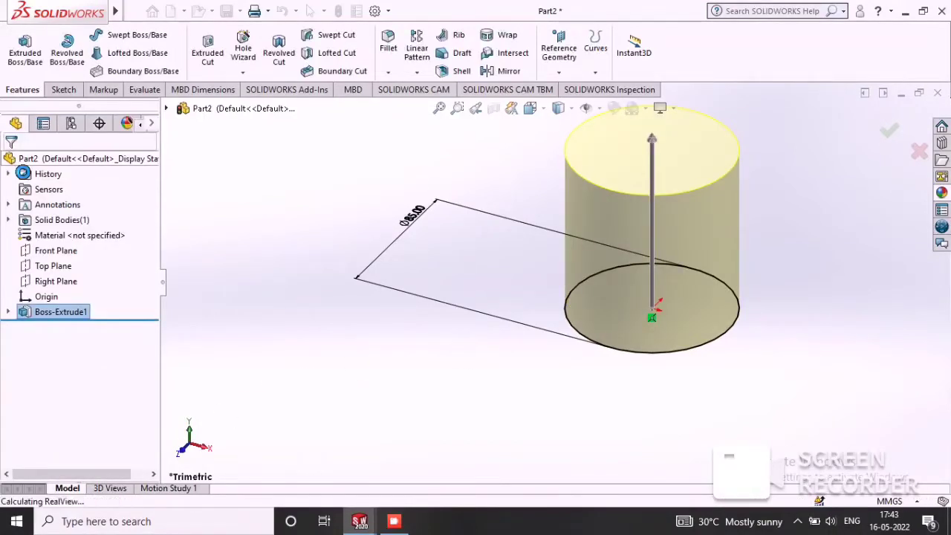
- Orbit the cylinder and select its top face
mouse_move(570, 355)
middle_mouse_down()
mouse_move(512, 337)
mouse_move(569, 300)
mouse_move(674, 305)
mouse_move(832, 234)
mouse_move(713, 210)
middle_mouse_up()
mouse_move(424, 261)
middle_mouse_down()
mouse_move(506, 255)
mouse_move(487, 247)
middle_mouse_up()
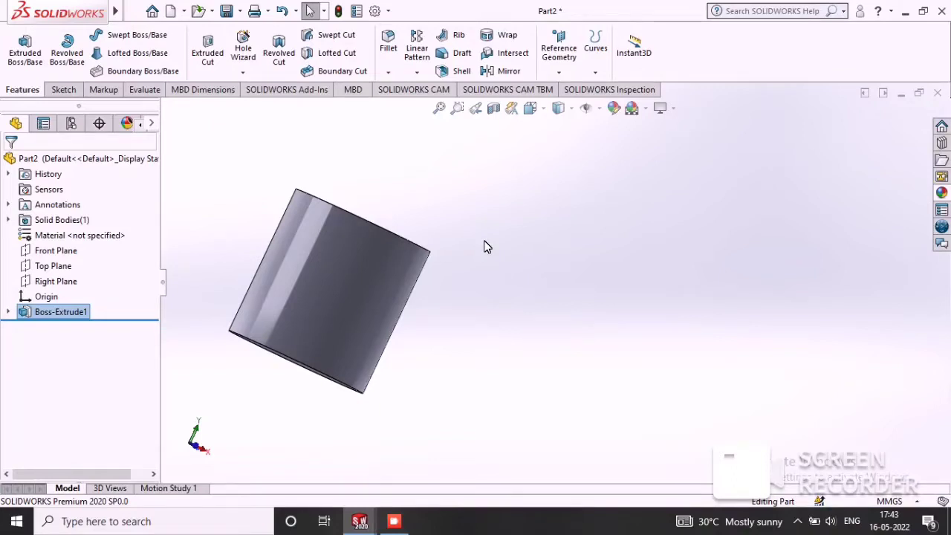
middle_click_drag(404, 277, 548, 301)
scroll(493, 283, "up", 3)
mouse_move(492, 282)
middle_mouse_down()
mouse_move(528, 276)
mouse_move(451, 265)
mouse_move(445, 243)
middle_mouse_up()
left_click(458, 239)
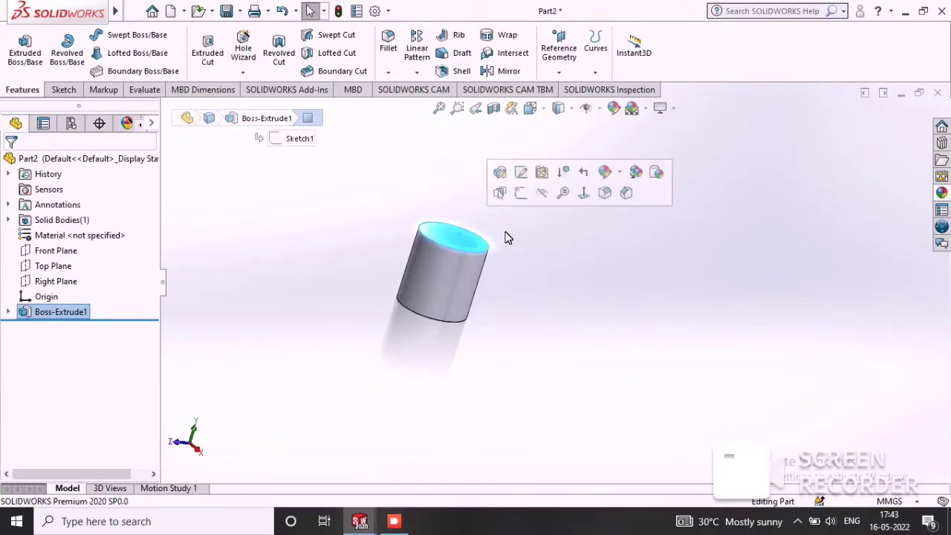
- Start a sketch on the cylinder's top face and draw a circle centred on the origin
left_click(520, 192)
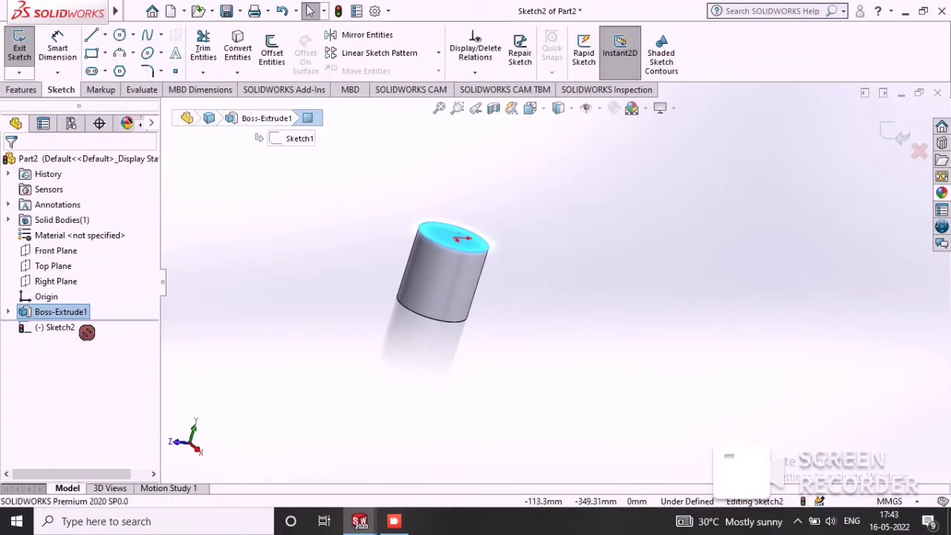
mouse_move(475, 272)
middle_mouse_down()
mouse_move(461, 254)
mouse_move(452, 325)
middle_mouse_up()
scroll(452, 255, "down", 2)
scroll(507, 369, "down", 3)
middle_click_drag(507, 369, 522, 382)
right_click(545, 391)
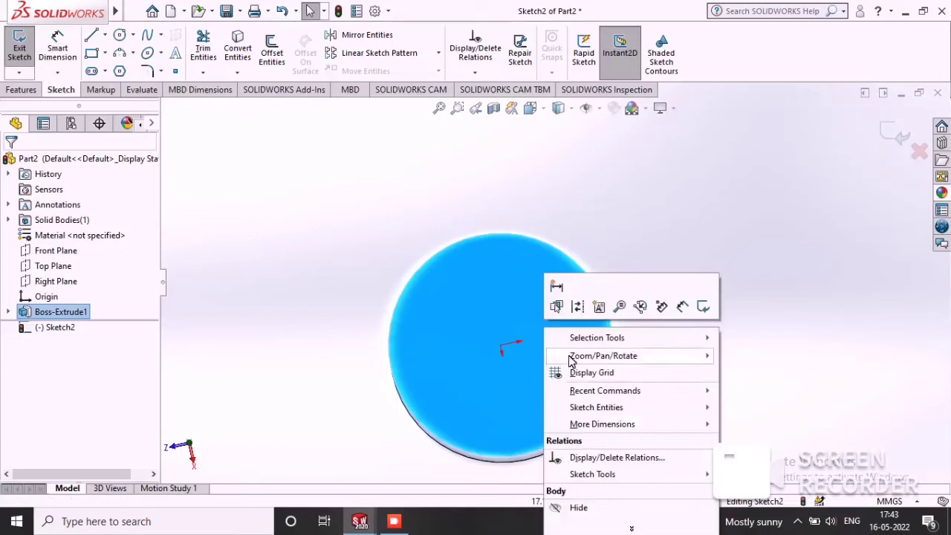
left_click(512, 364)
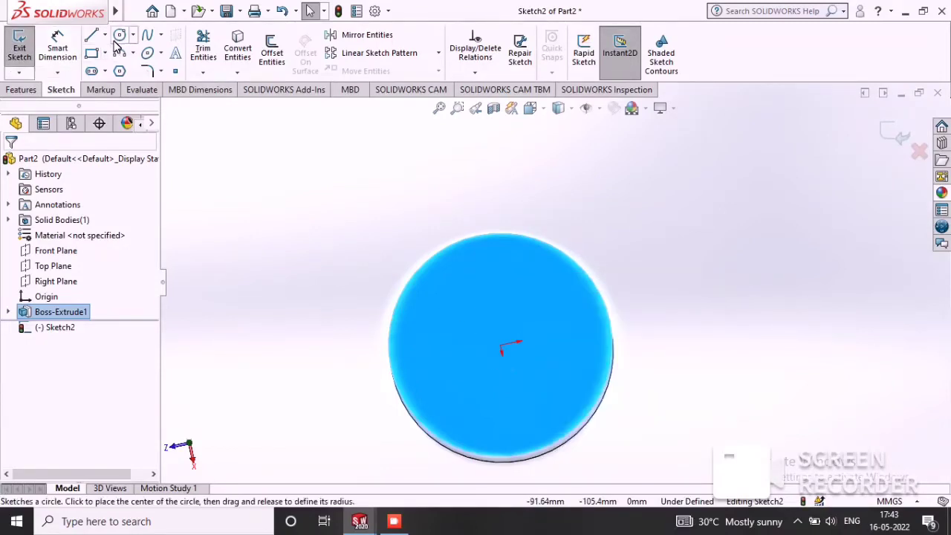
left_click(119, 35)
left_click(501, 347)
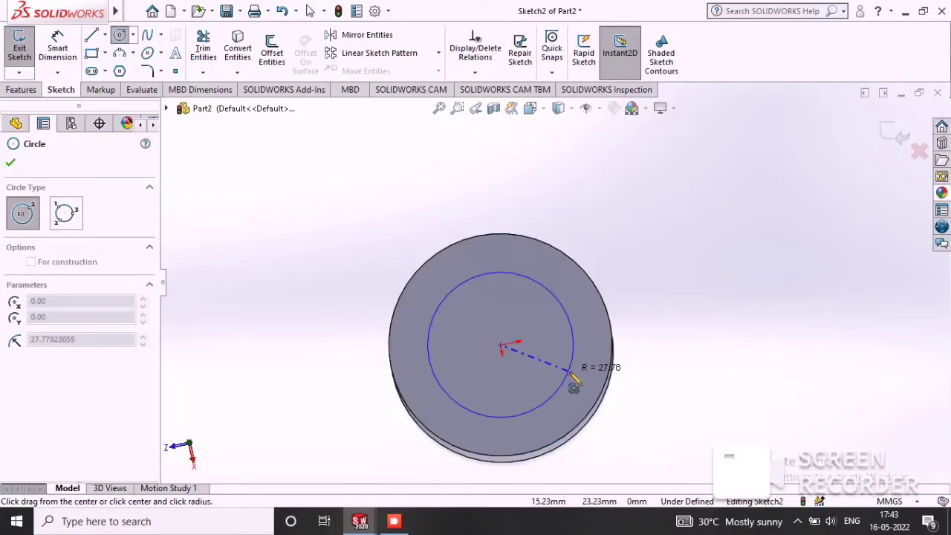
left_click(574, 383)
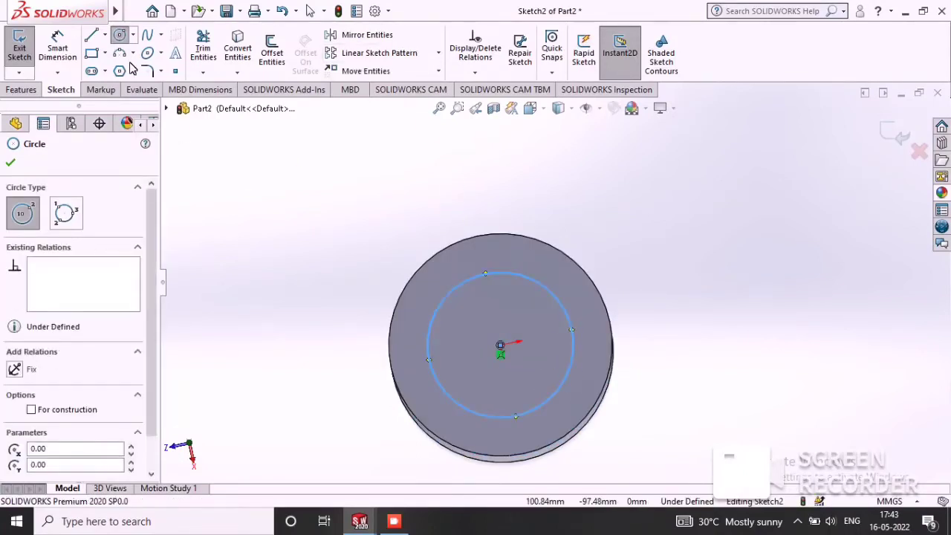
- Dimension the inner circle to a 79 mm diameter
left_click(59, 51)
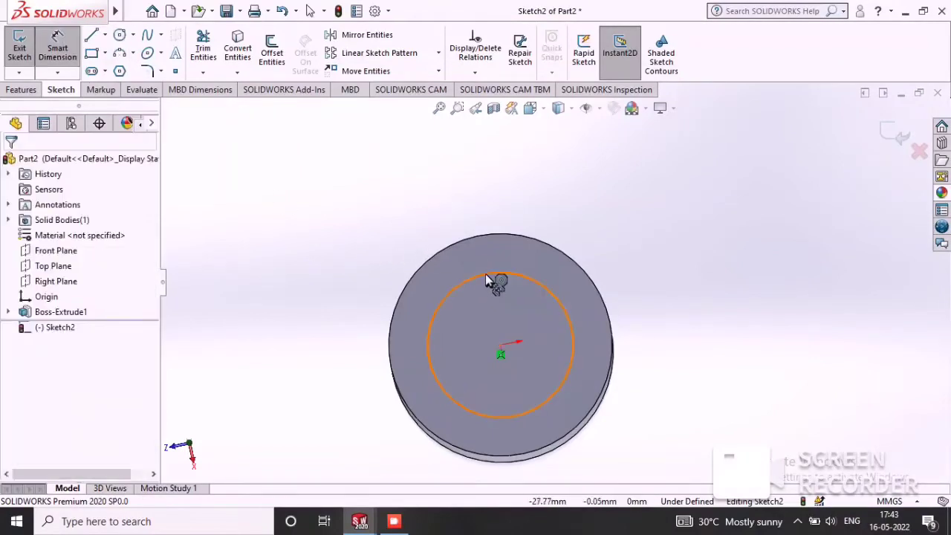
left_click(494, 275)
left_click(307, 229)
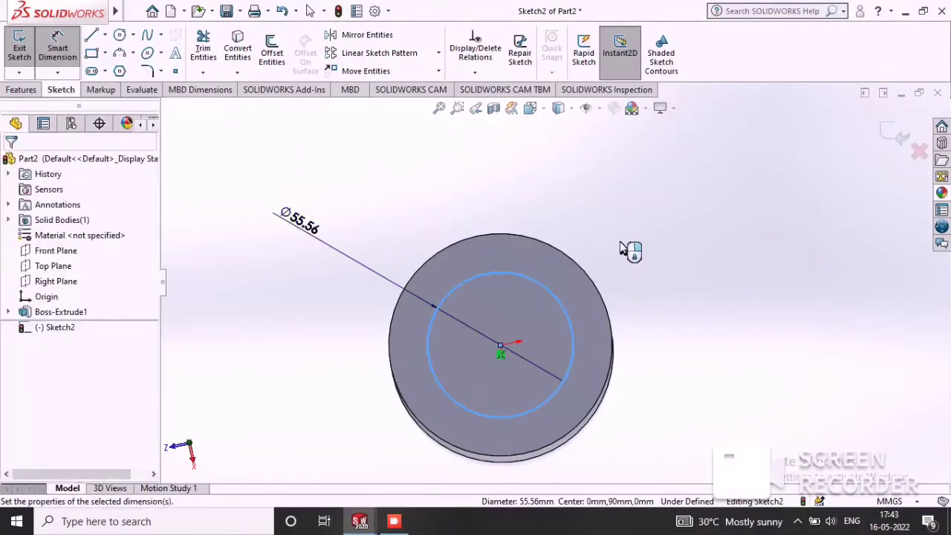
type("75")
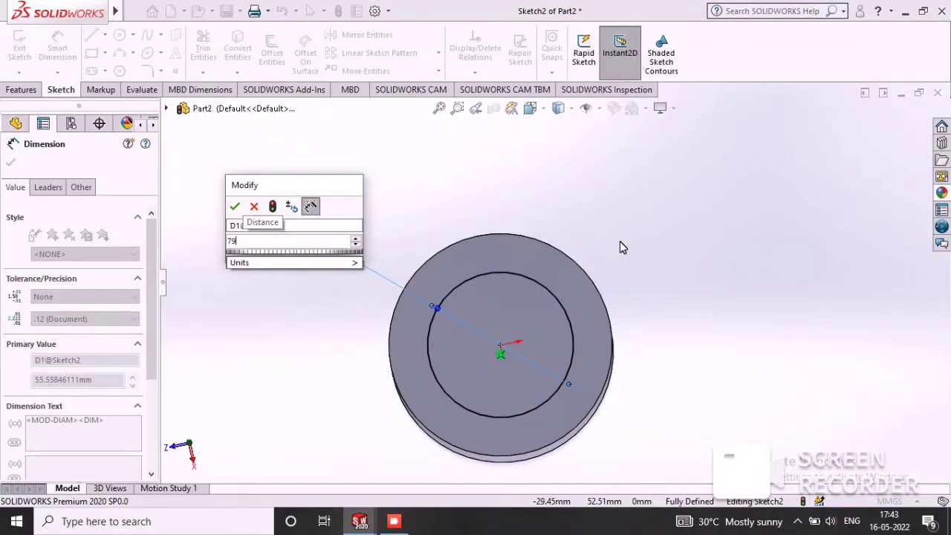
key("Return")
left_click(626, 77)
left_click(10, 165)
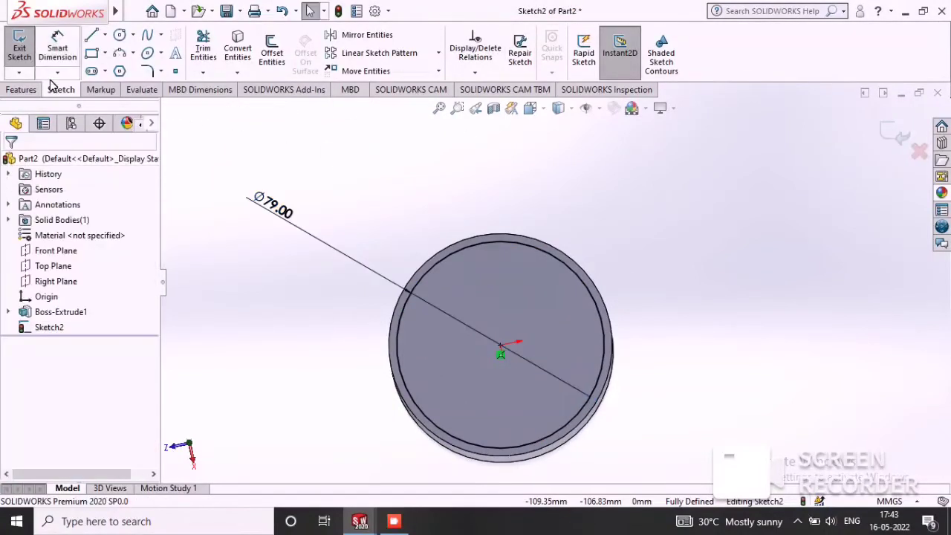
left_click(22, 90)
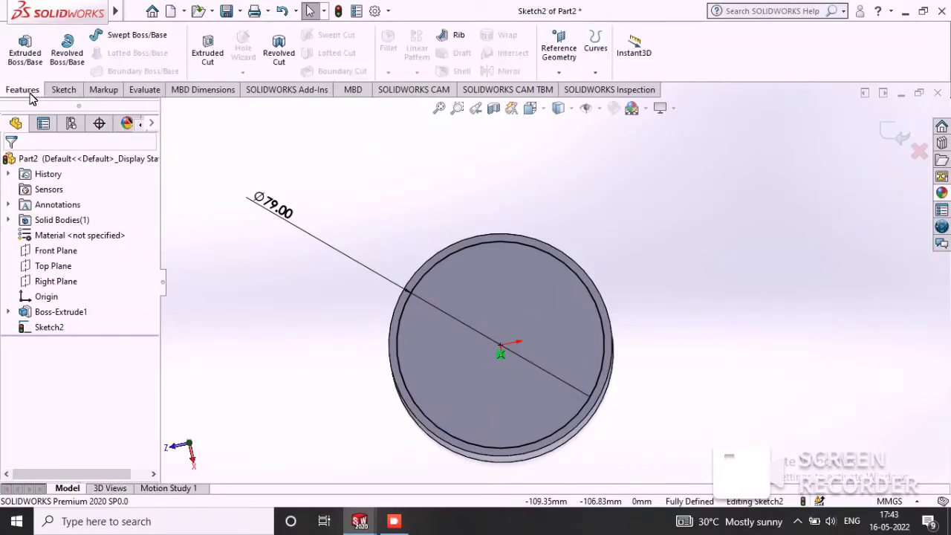
- Set up an extruded cut starting at a 7.3 mm offset with 4.3 mm blind depth
left_click(212, 52)
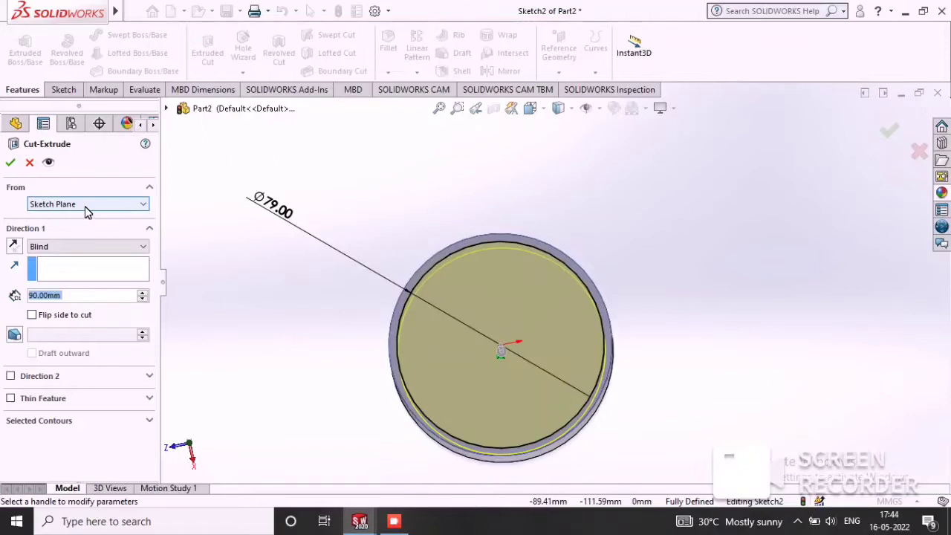
left_click(85, 205)
left_click(85, 250)
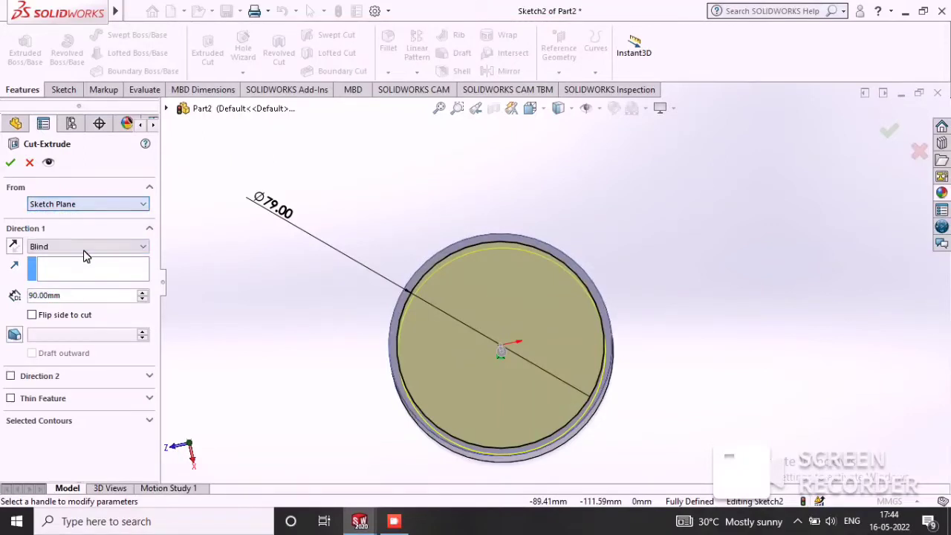
left_click(79, 208)
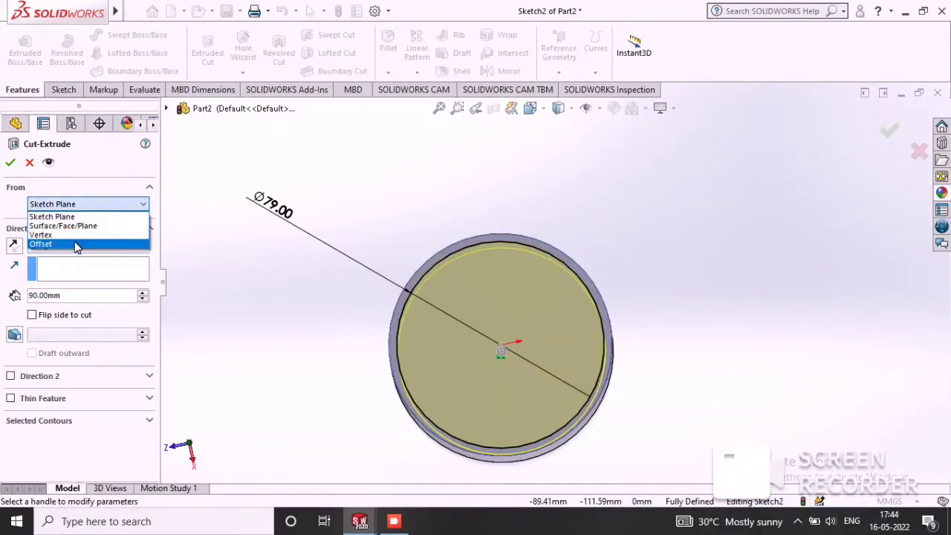
left_click(45, 244)
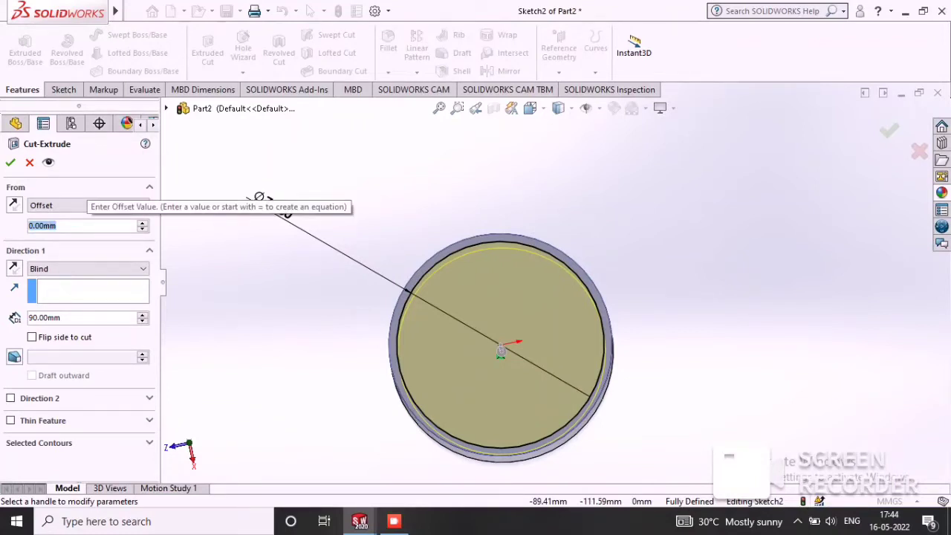
type("7.3")
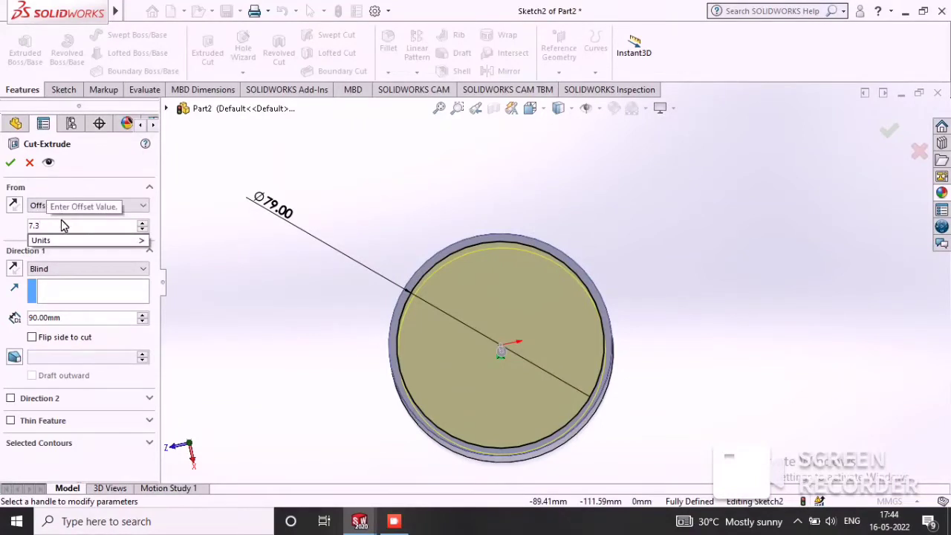
left_click(189, 357)
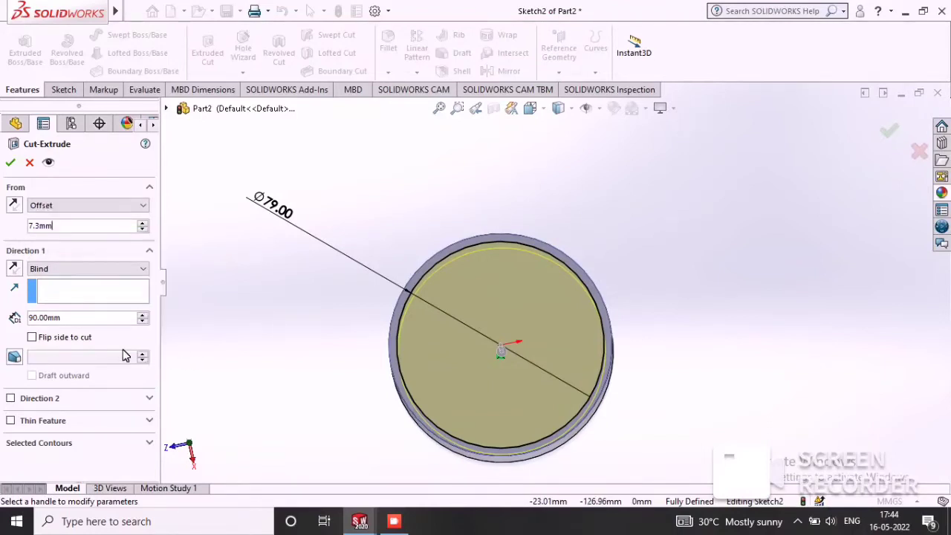
left_click(80, 272)
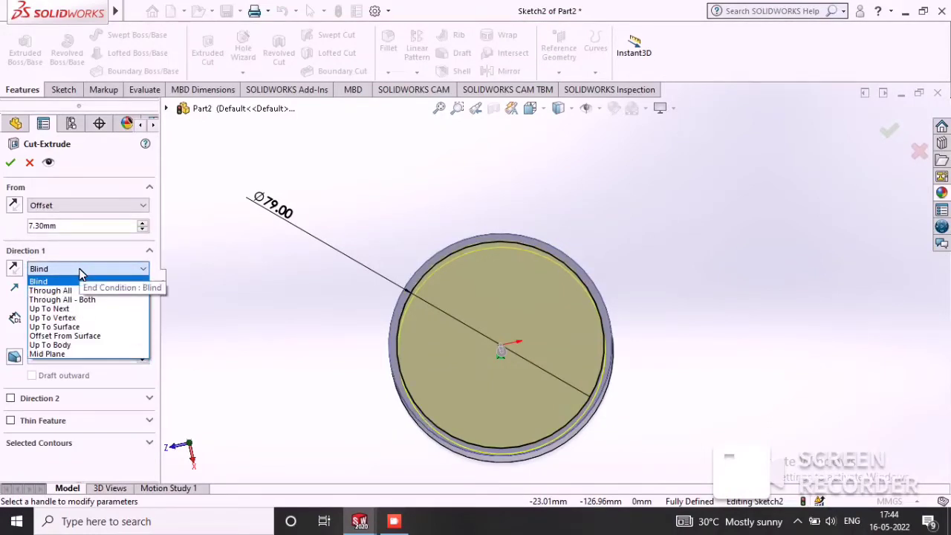
left_click(201, 299)
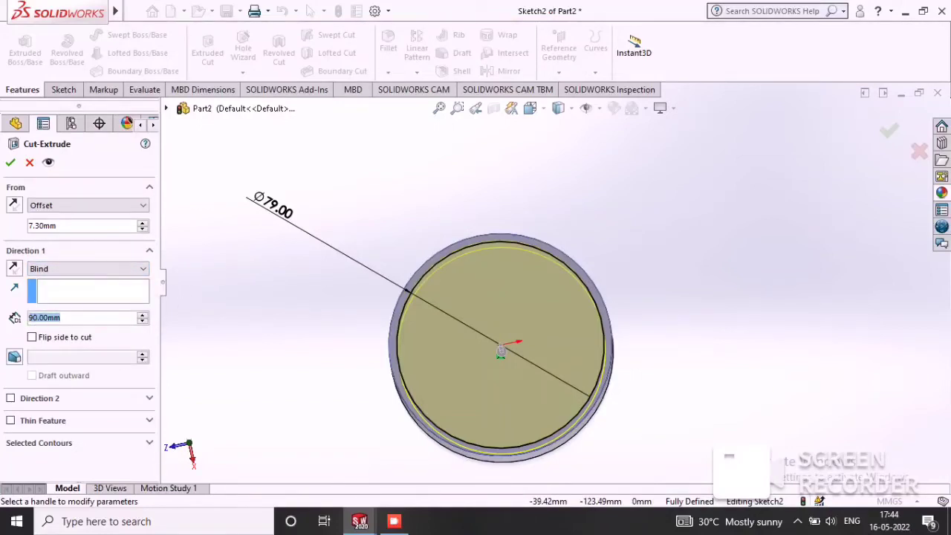
type("4.3")
- Reverse both cut directions, flip side to cut, and accept the ring groove
middle_click_drag(333, 254, 22, 241)
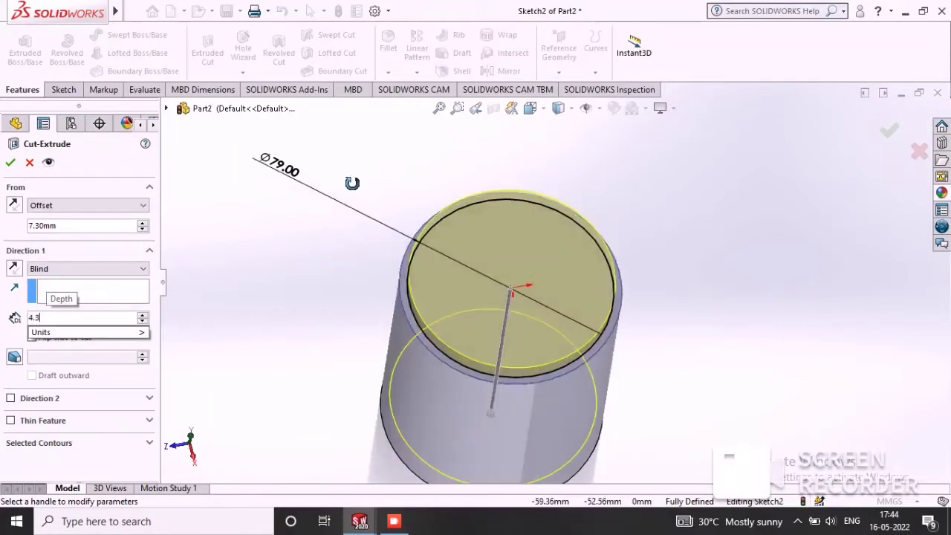
key("Return")
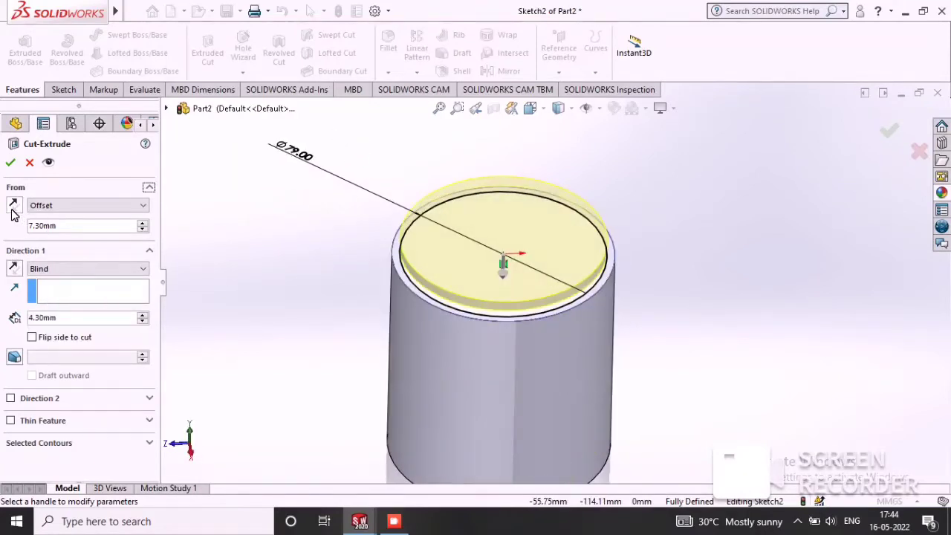
middle_click_drag(344, 265, 332, 258)
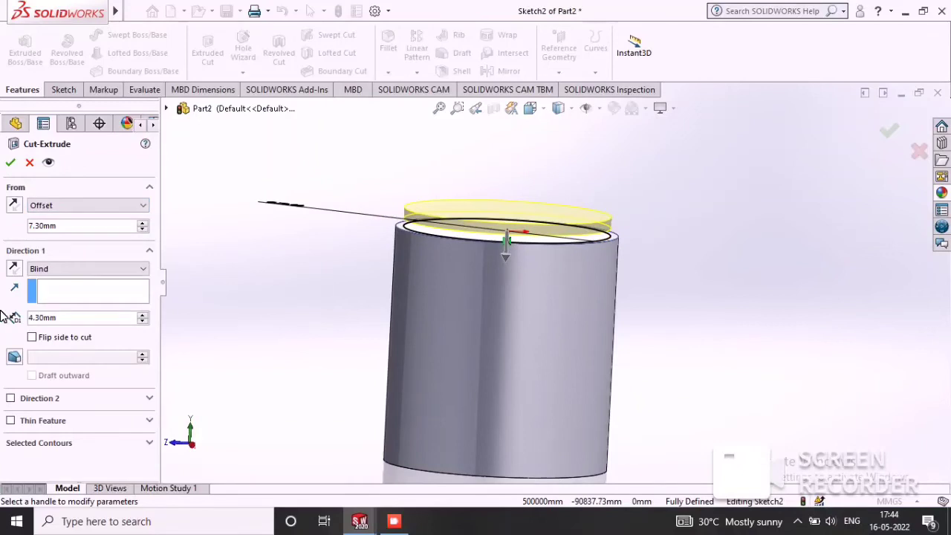
left_click(15, 273)
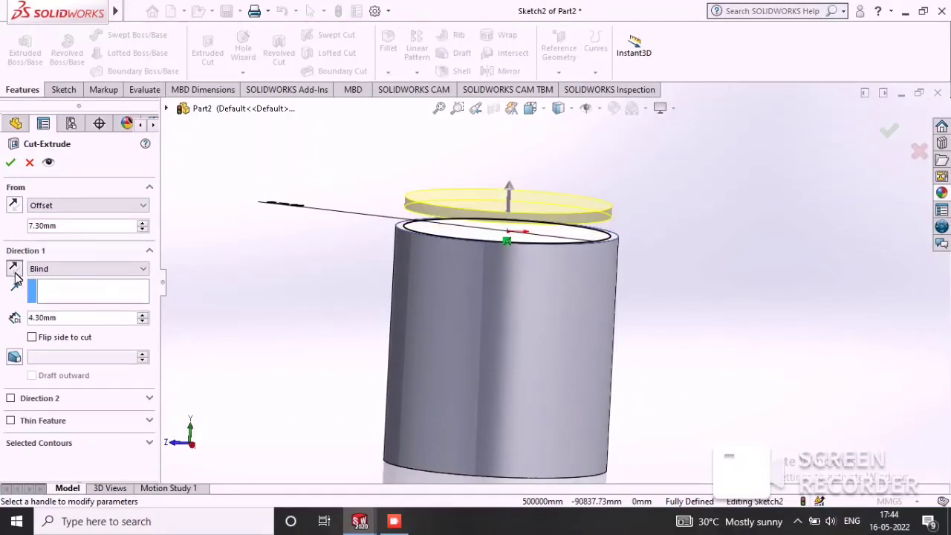
left_click(13, 207)
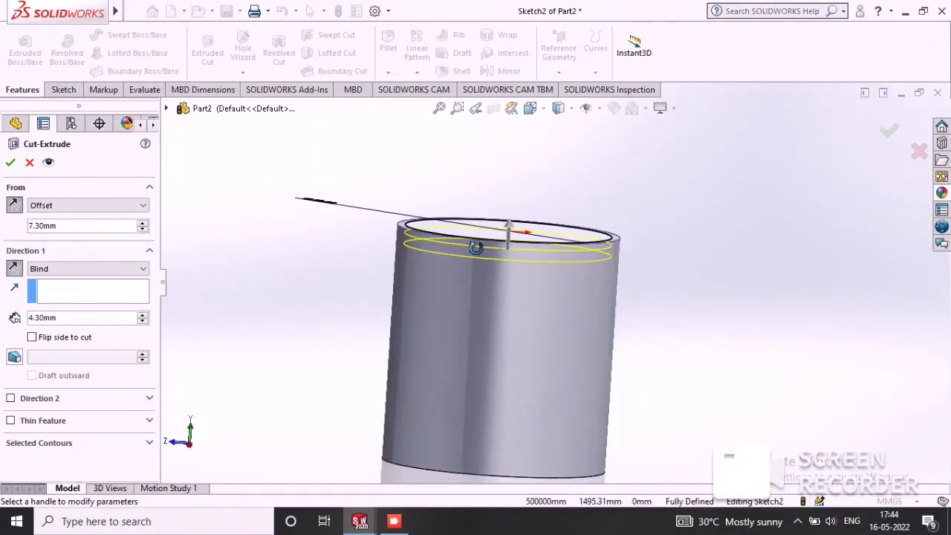
left_click(14, 269)
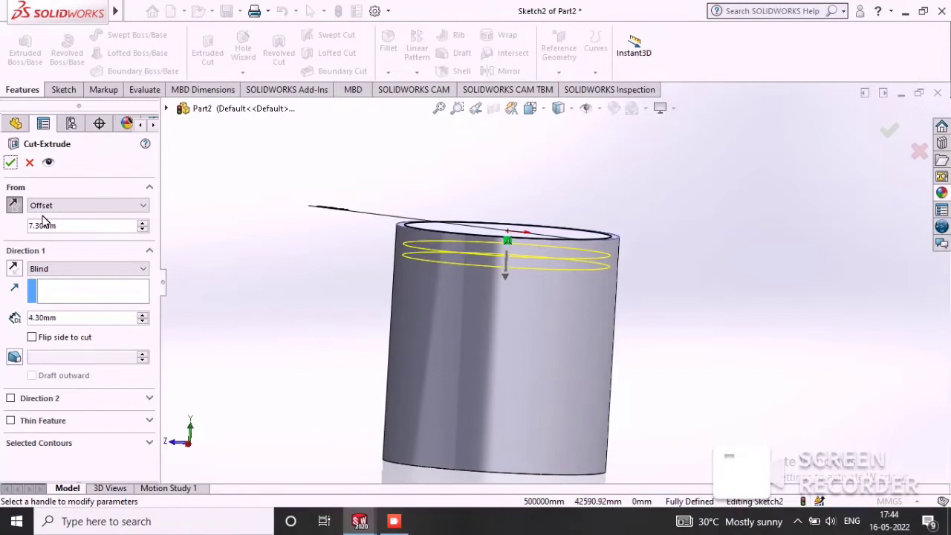
left_click(32, 338)
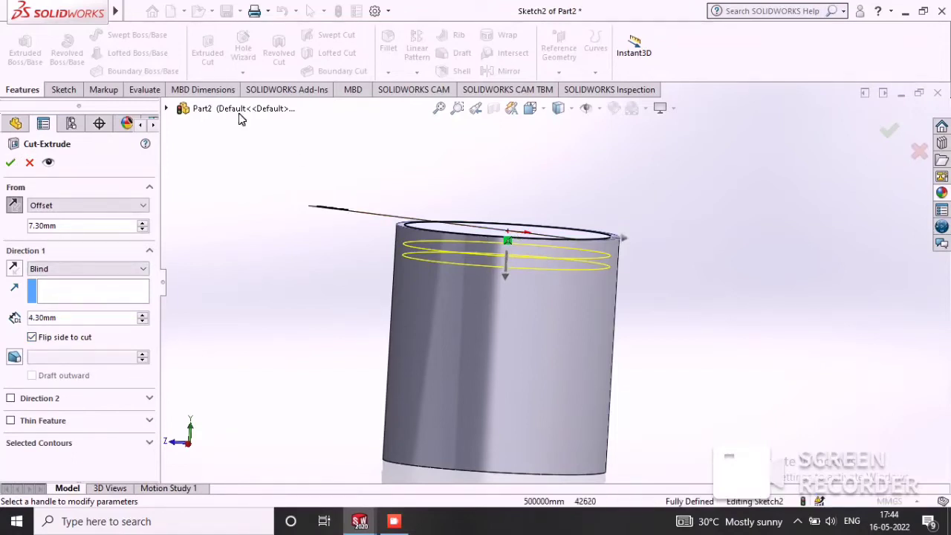
left_click(11, 167)
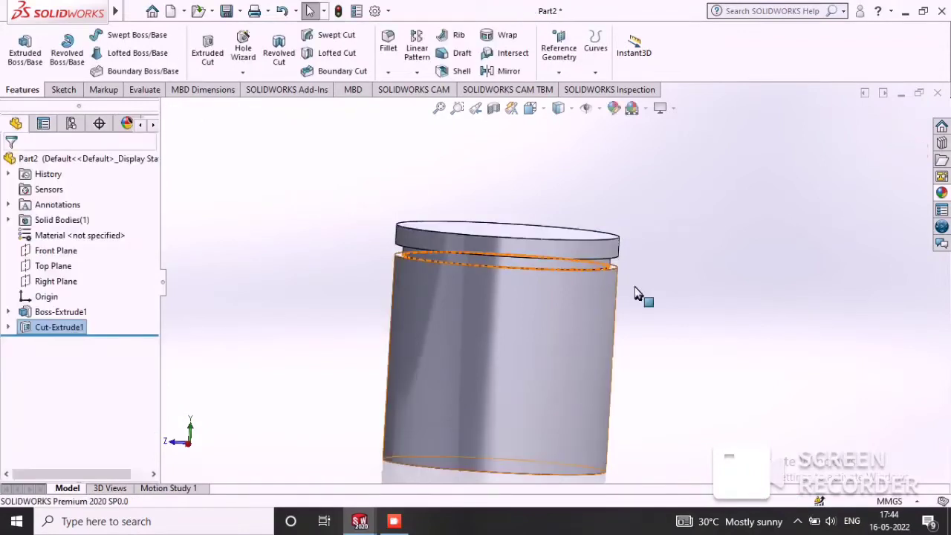
- Display the piston's central axis from a front view
mouse_move(802, 289)
middle_mouse_down()
mouse_move(739, 238)
mouse_move(777, 267)
mouse_move(838, 280)
mouse_move(815, 294)
middle_mouse_up()
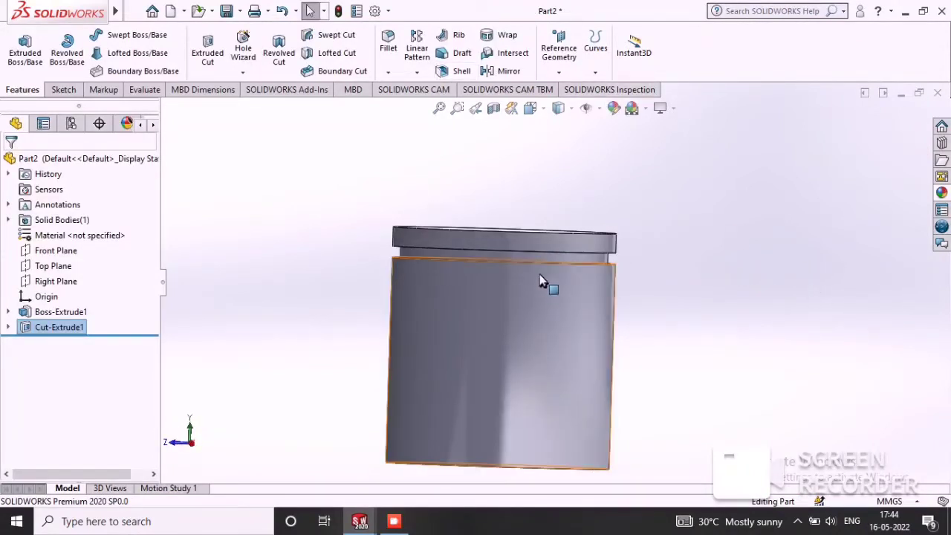
left_click(600, 110)
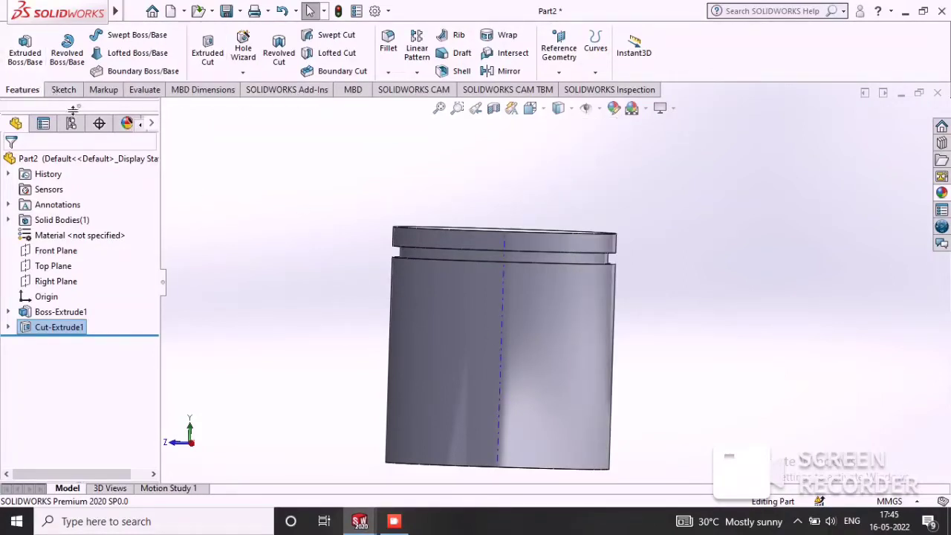
left_click(425, 60)
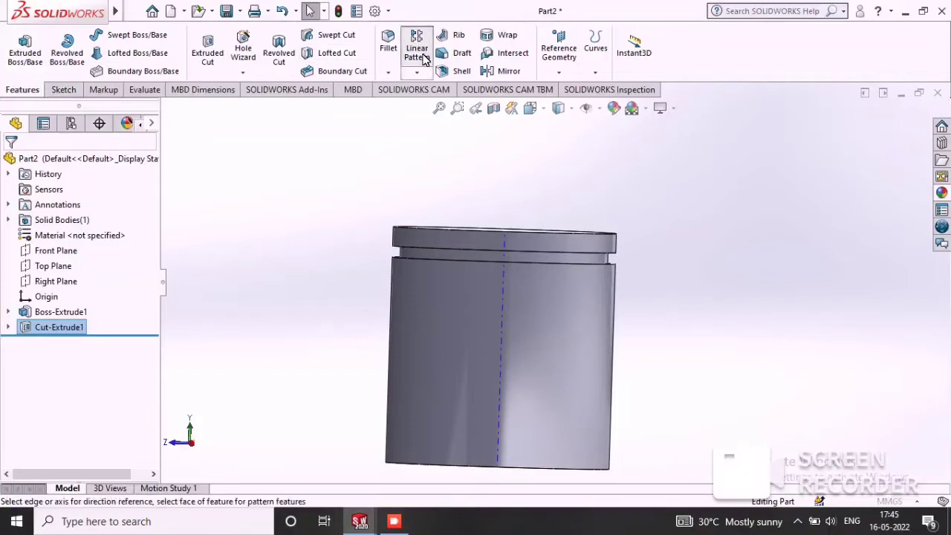
- Pattern the groove along Axis1 with 7.3+4.3 = 11.6 mm spacing, 3 instances
left_click(501, 306)
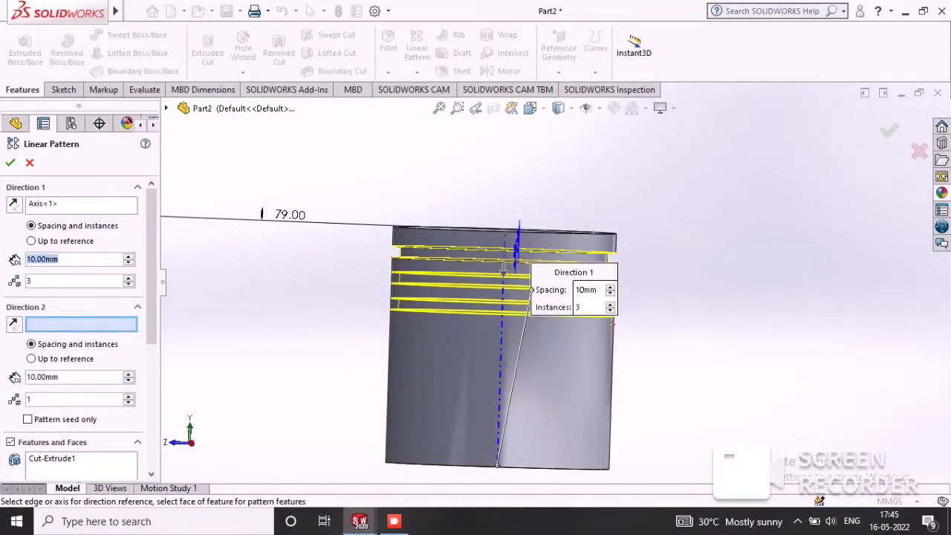
left_click(74, 258)
type("7.3+3")
key("BackSpace")
type("4.3")
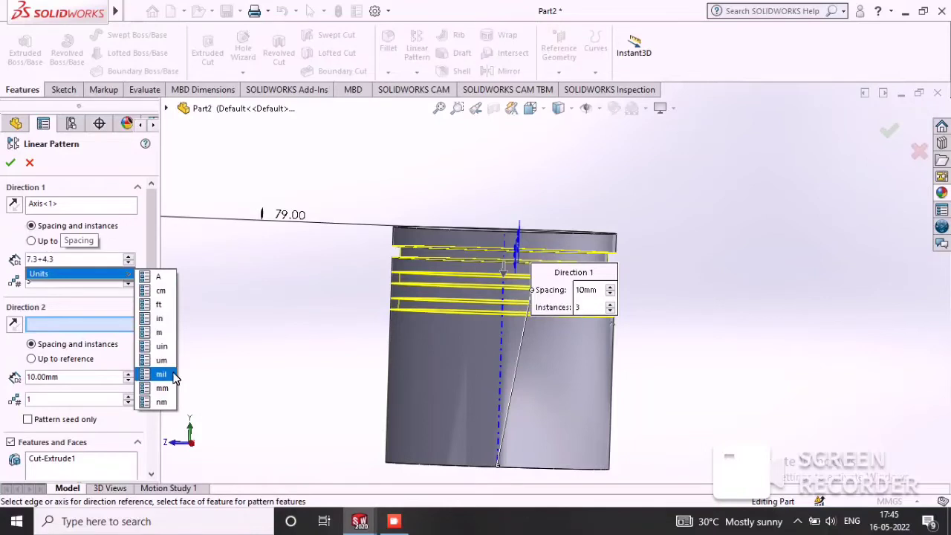
left_click(160, 381)
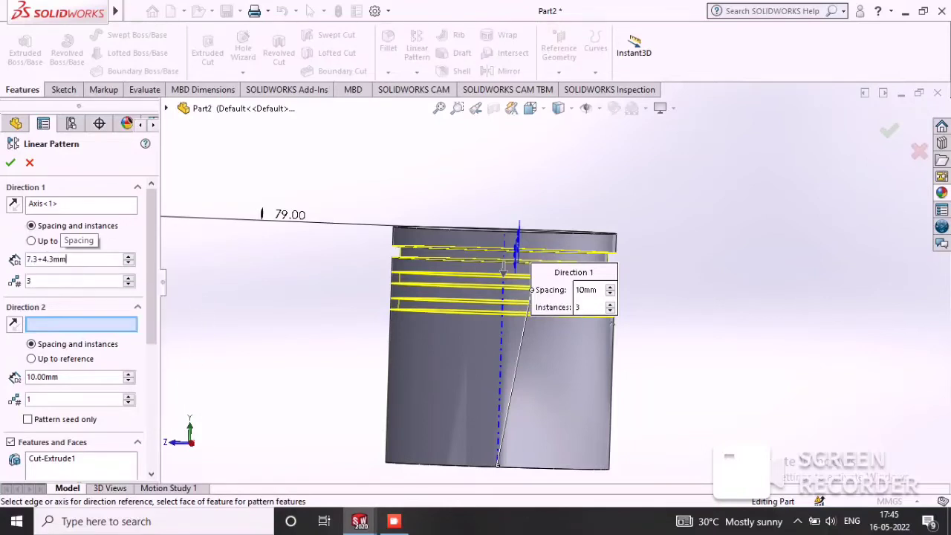
key("Return")
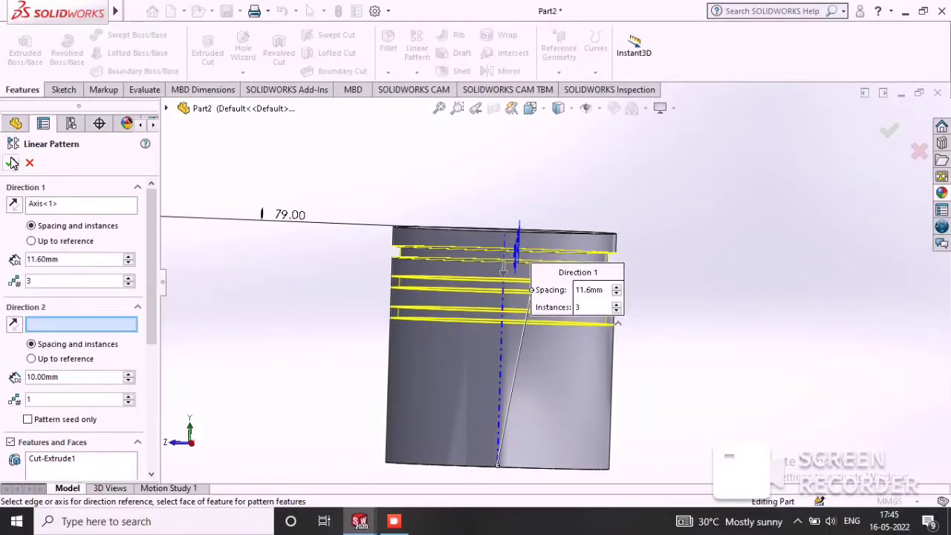
left_click(15, 165)
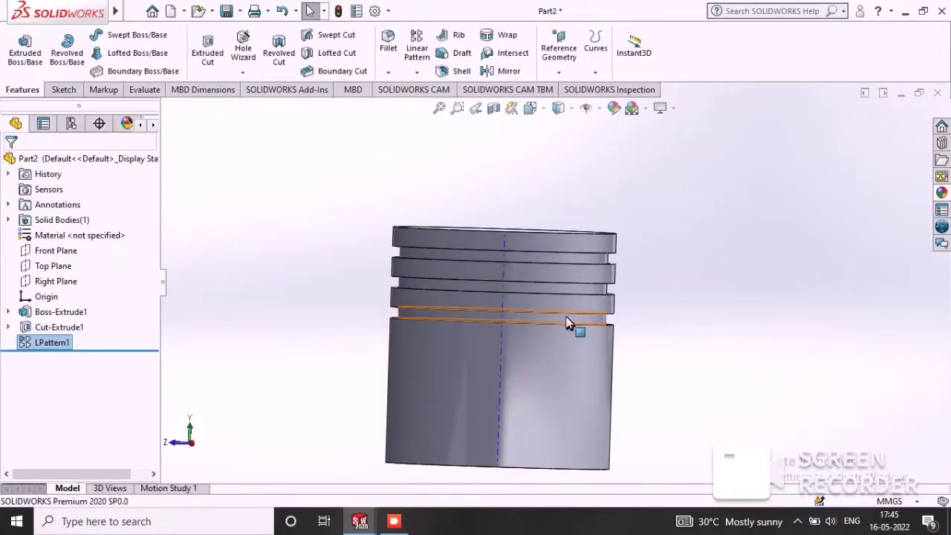
scroll(693, 287, "up", 2)
- Start a sketch on the piston's end face and draw a circle centred on the origin
mouse_move(647, 300)
middle_mouse_down()
mouse_move(595, 319)
mouse_move(641, 211)
middle_mouse_up()
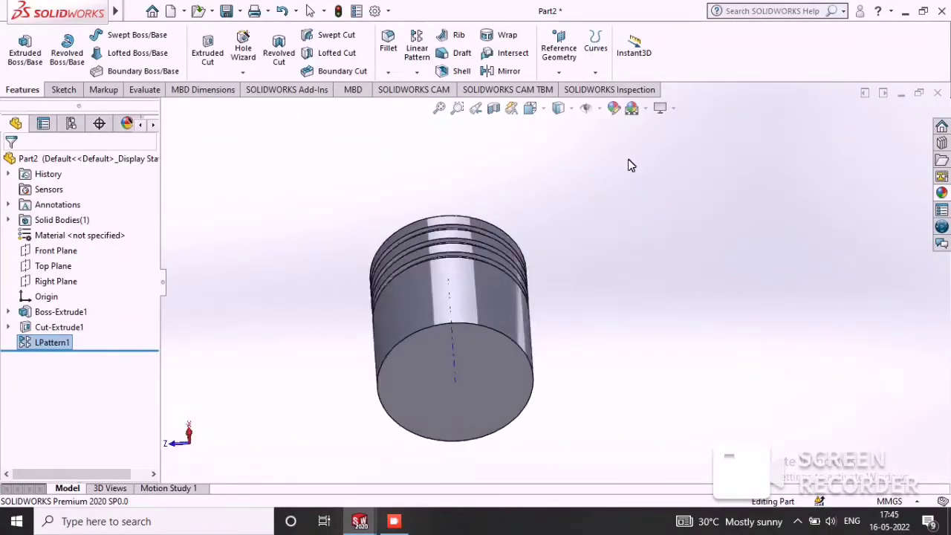
left_click(477, 325)
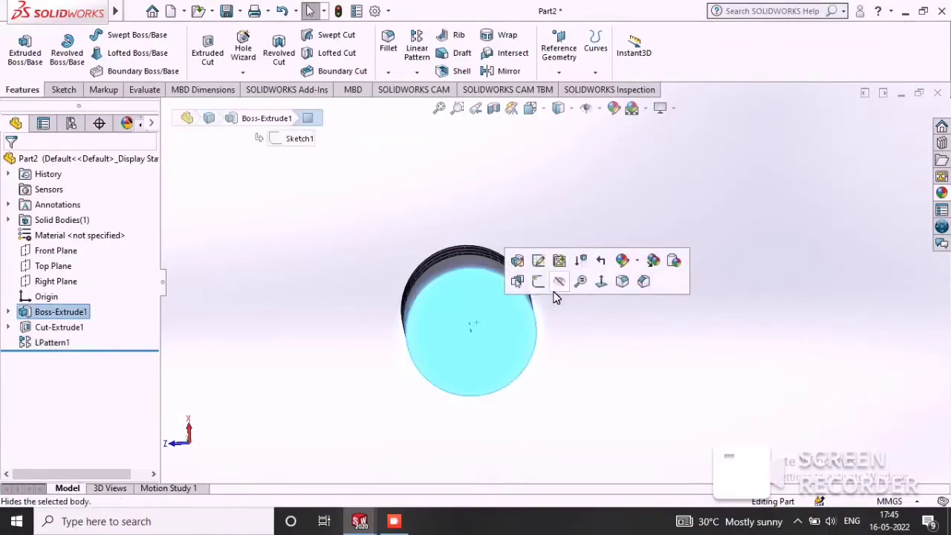
left_click(538, 283)
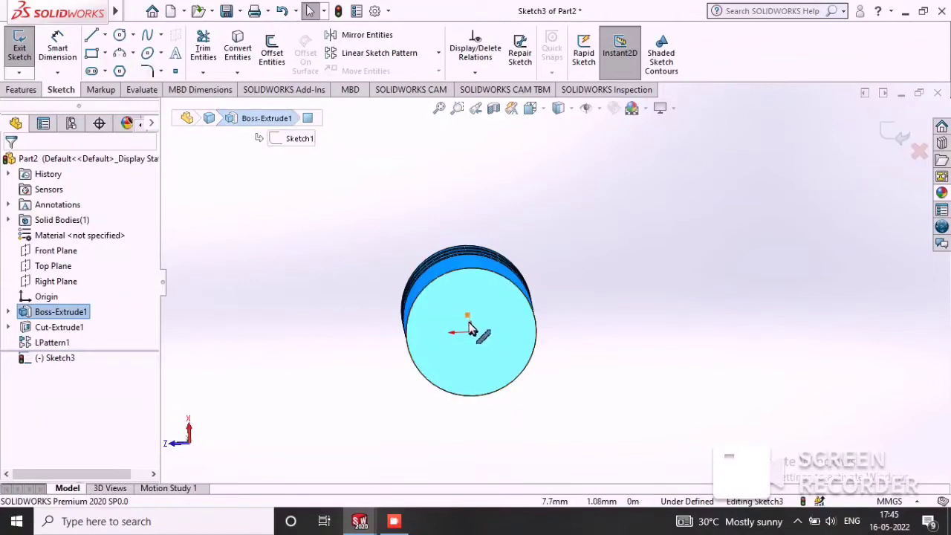
scroll(472, 334, "down", 3)
left_click(119, 35)
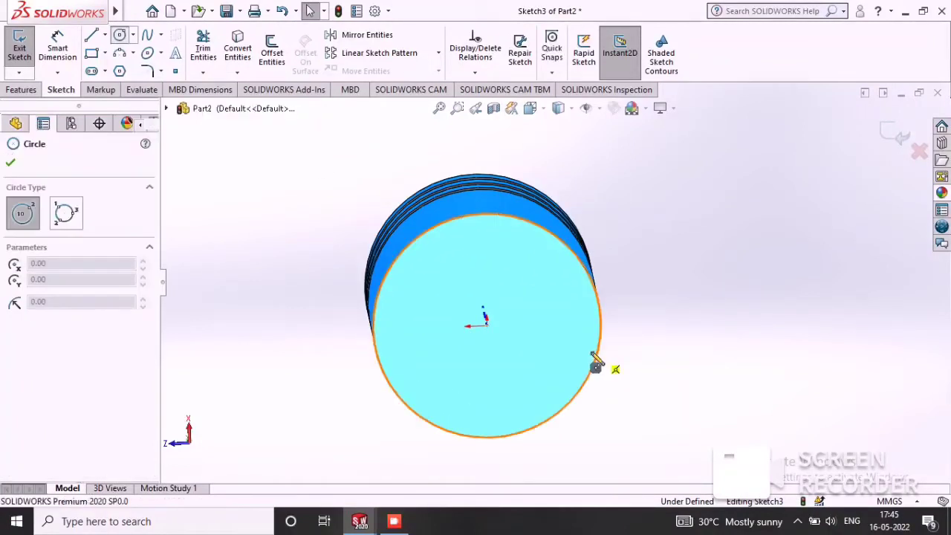
left_click(486, 326)
left_click(563, 379)
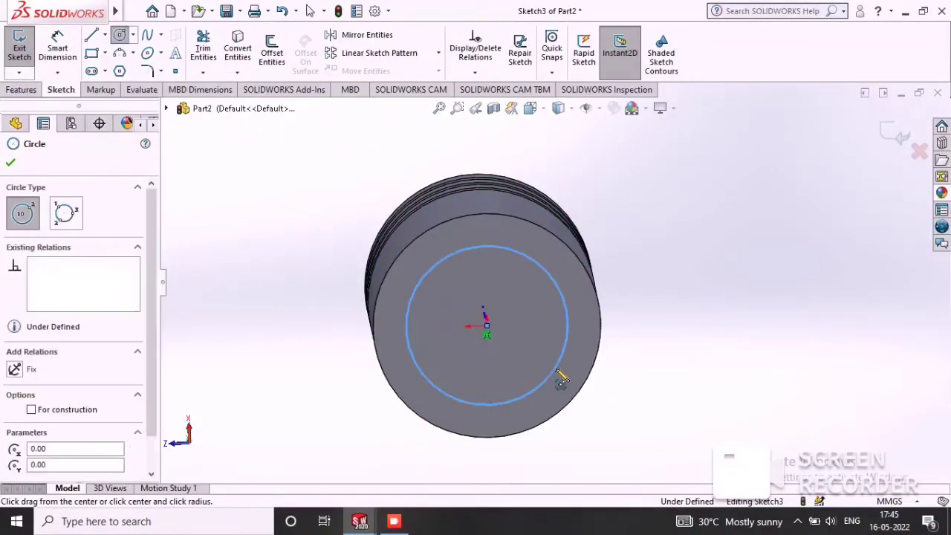
key("Escape")
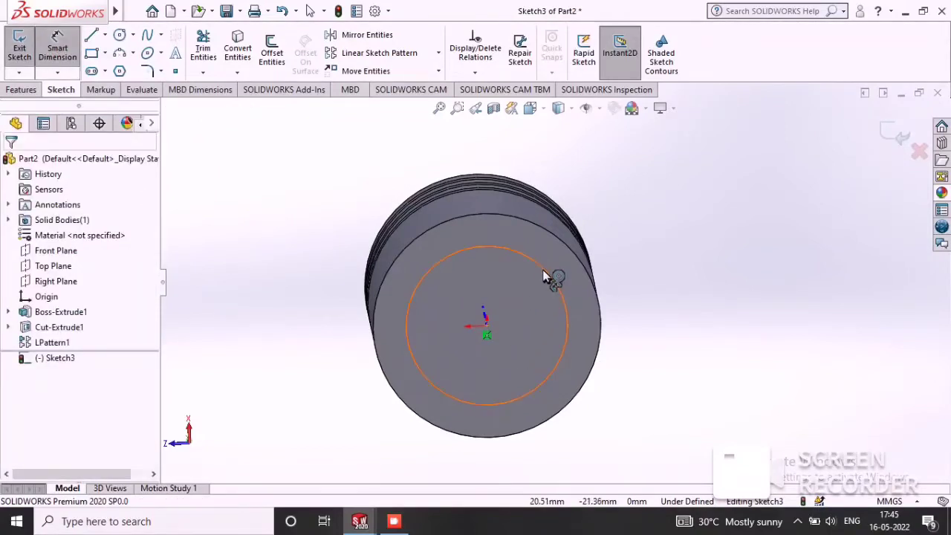
- Dimension the circle to a 76 mm diameter
left_click(550, 277)
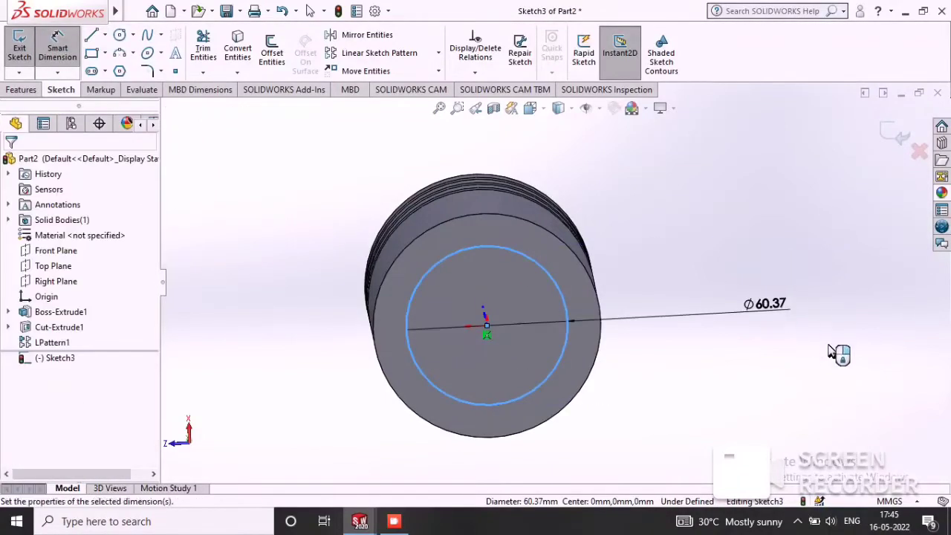
left_click(831, 352)
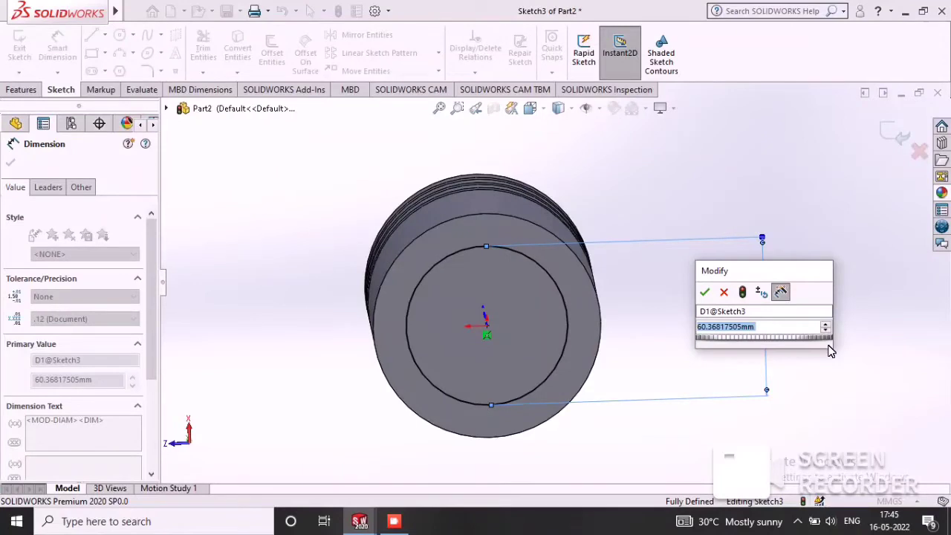
type("76")
key("Return")
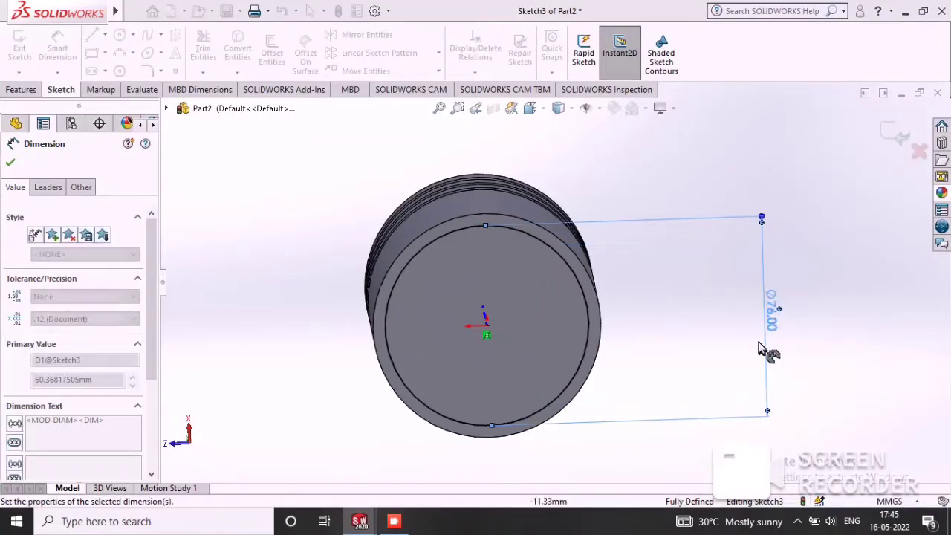
left_click(10, 159)
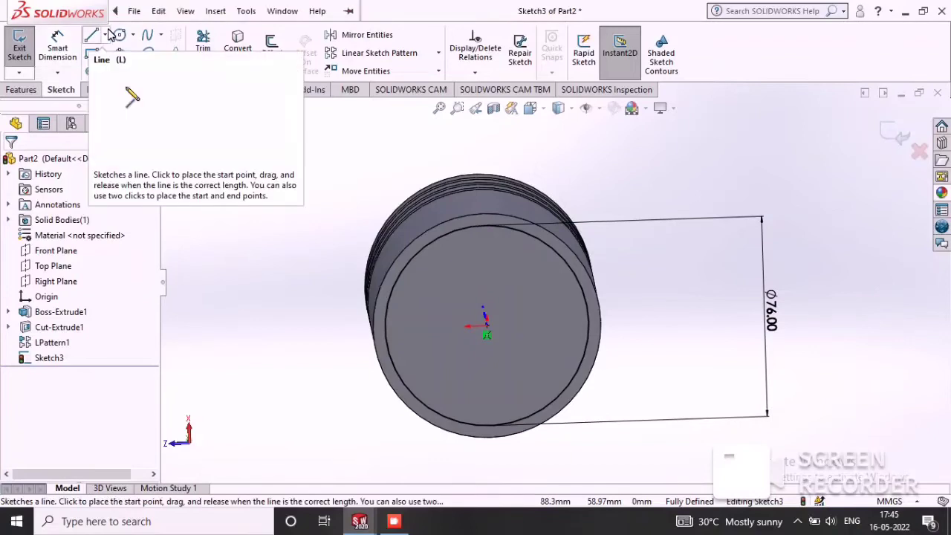
left_click(42, 90)
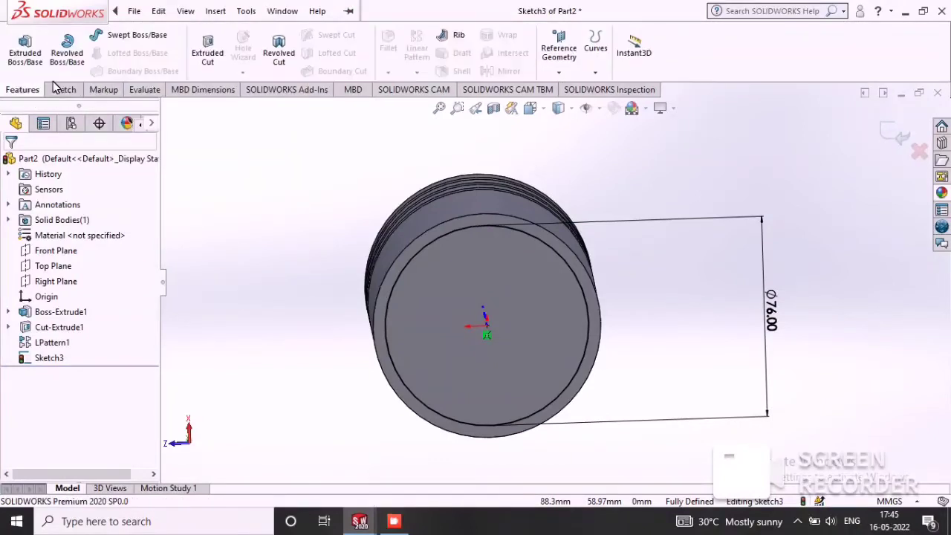
- Cut the Ø76 mm circle 85 mm deep as a blind extruded cut
left_click(317, 10)
left_click(207, 52)
left_click(207, 52)
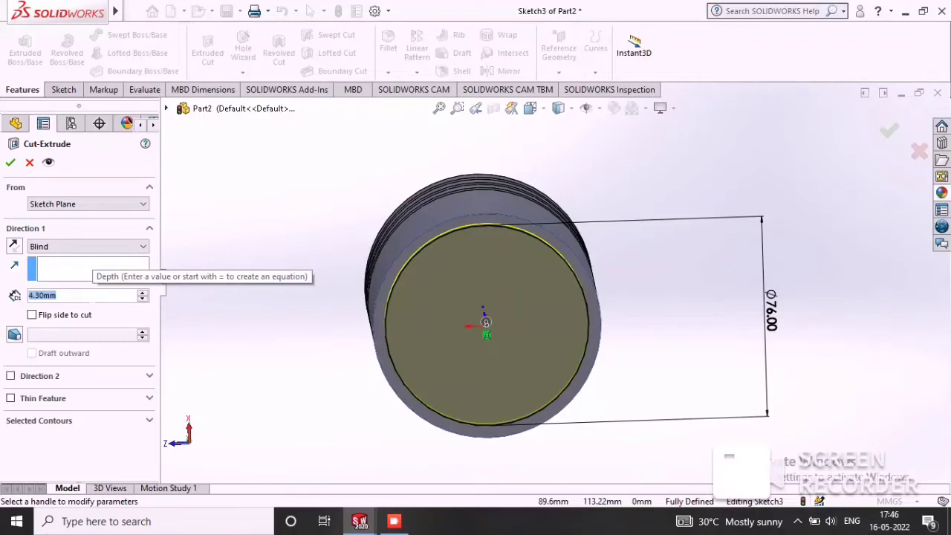
type("85")
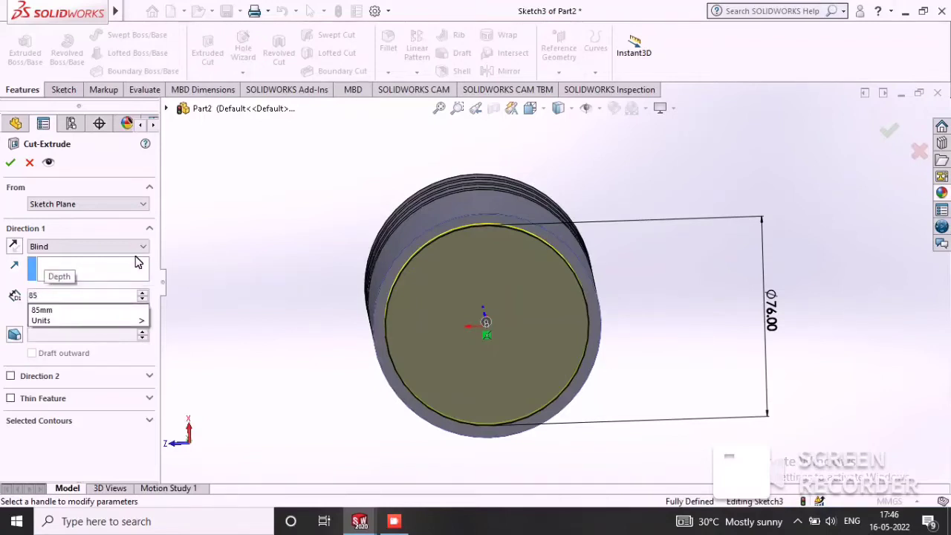
left_click(113, 310)
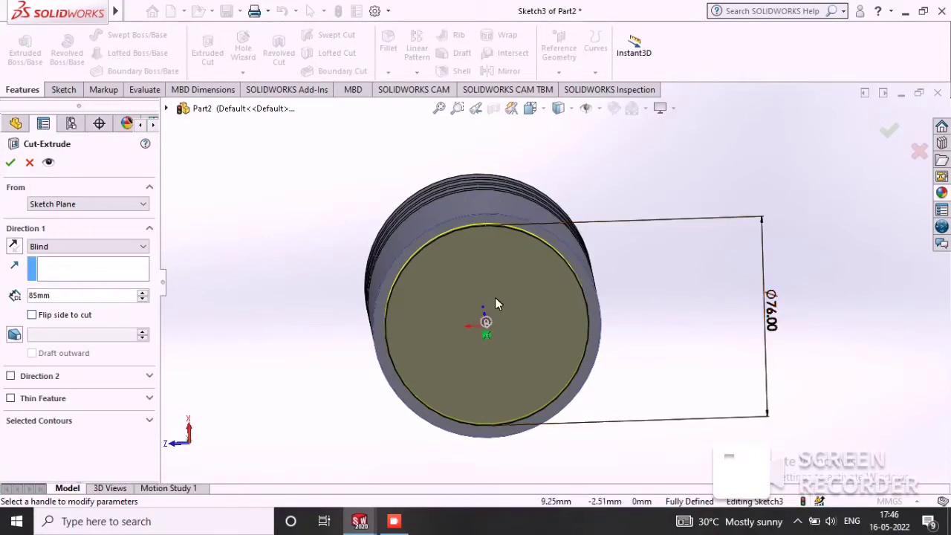
left_click(10, 165)
mouse_move(790, 310)
middle_mouse_down()
mouse_move(661, 367)
mouse_move(643, 257)
mouse_move(529, 342)
mouse_move(465, 346)
middle_mouse_up()
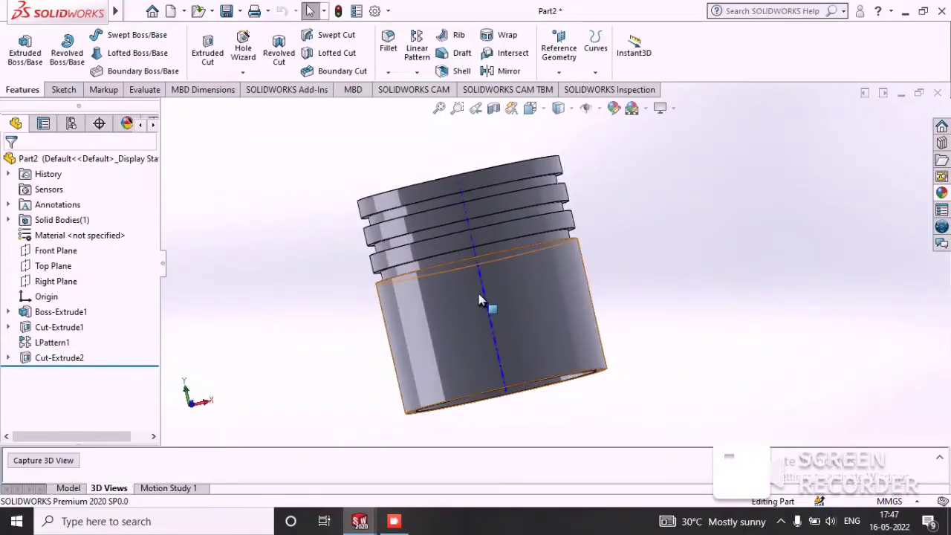
mouse_move(495, 306)
middle_mouse_down()
mouse_move(597, 303)
mouse_move(690, 252)
middle_mouse_up()
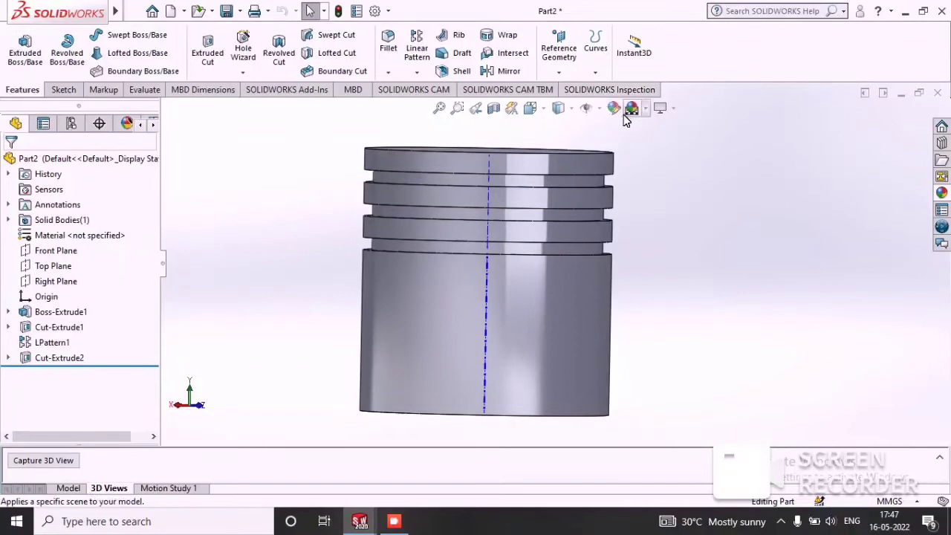
left_click(598, 109)
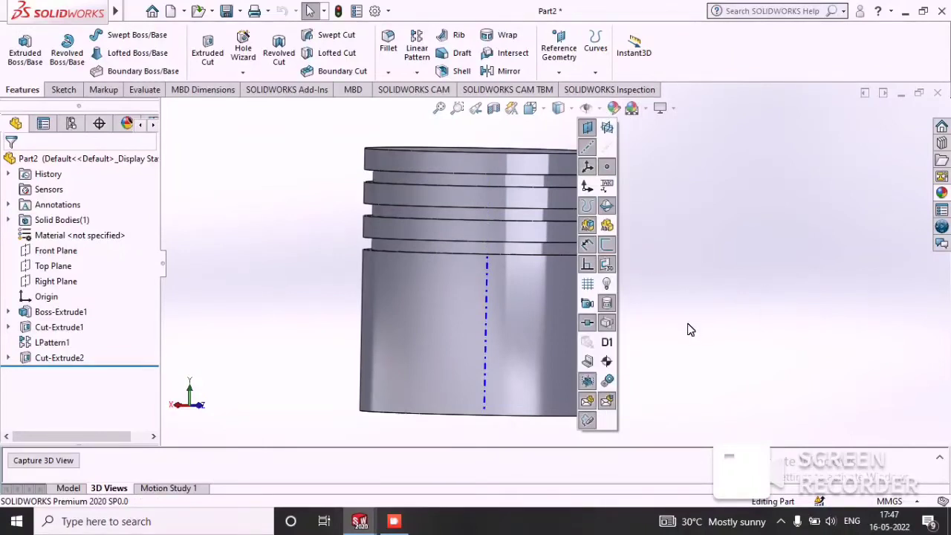
left_click(734, 303)
left_click(601, 109)
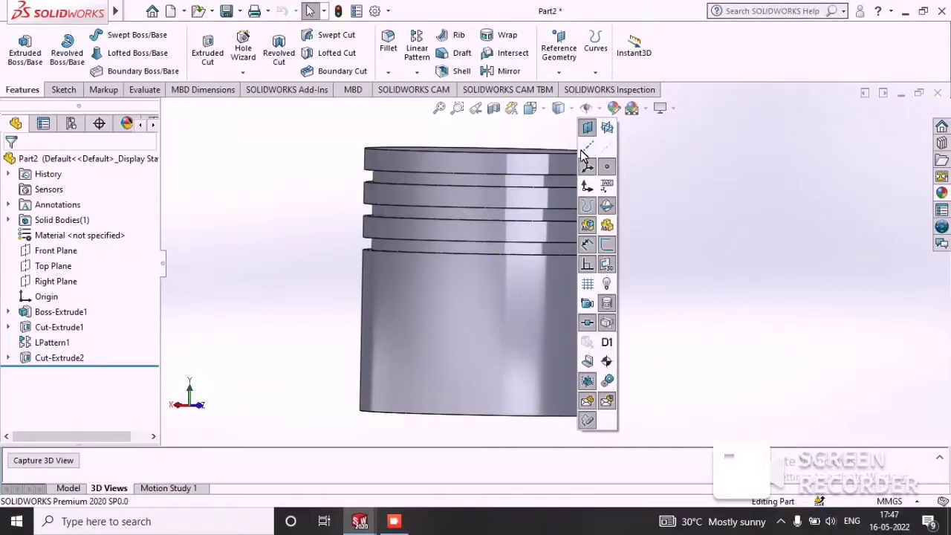
mouse_move(716, 233)
middle_mouse_down()
mouse_move(619, 298)
mouse_move(624, 239)
mouse_move(586, 263)
middle_mouse_up()
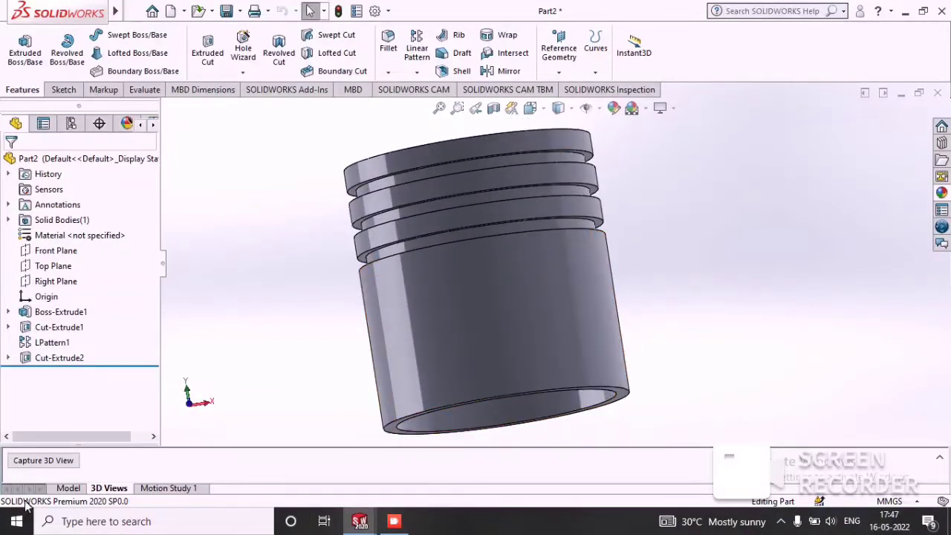
left_click(68, 487)
mouse_move(610, 312)
middle_mouse_down()
mouse_move(795, 278)
mouse_move(772, 282)
middle_mouse_up()
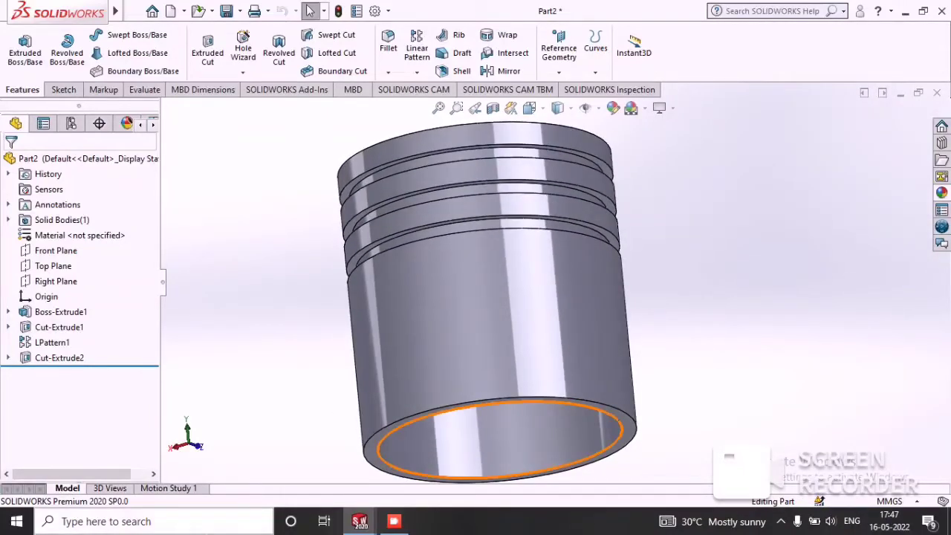
left_click(112, 490)
mouse_move(286, 441)
middle_mouse_down()
mouse_move(673, 275)
mouse_move(658, 312)
mouse_move(771, 298)
mouse_move(777, 266)
middle_mouse_up()
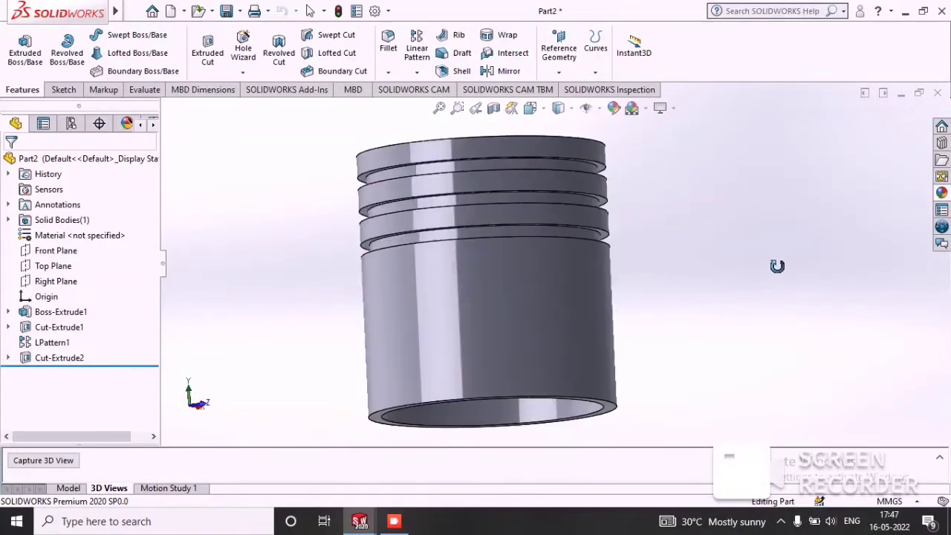
scroll(713, 312, "up", 2)
scroll(696, 316, "up", 1)
key("ctrl+shift+z")
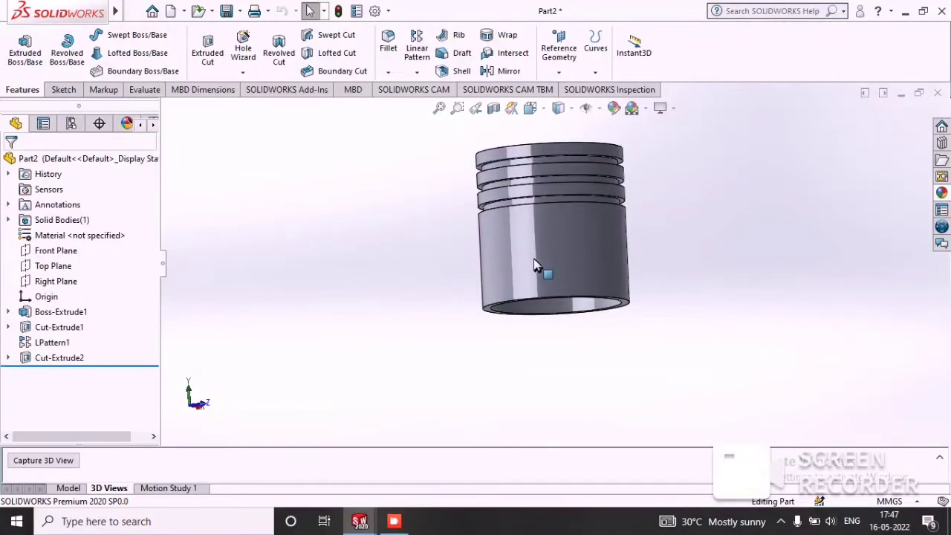
- Start a sketch on the Front Plane and draw a circle above the origin
left_click(51, 250)
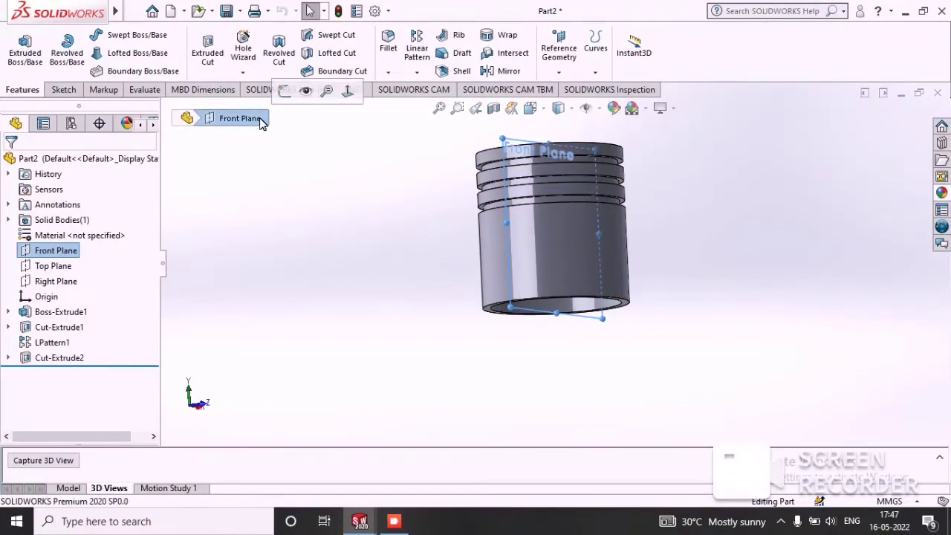
left_click(341, 105)
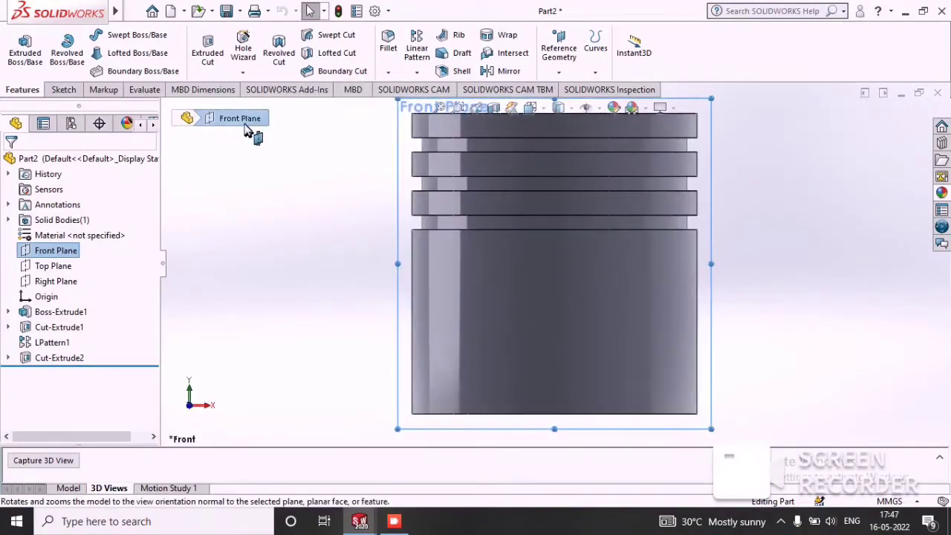
right_click(409, 170)
left_click(441, 147)
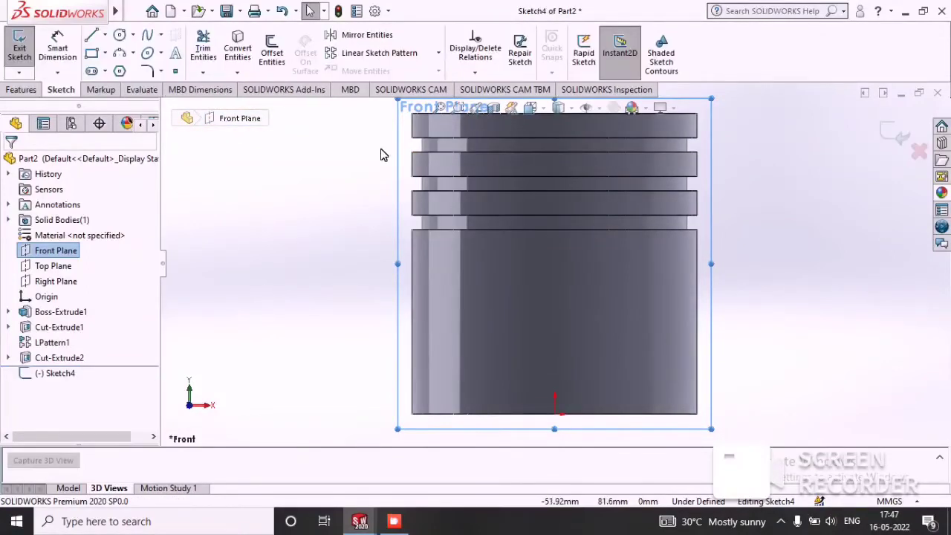
left_click(119, 37)
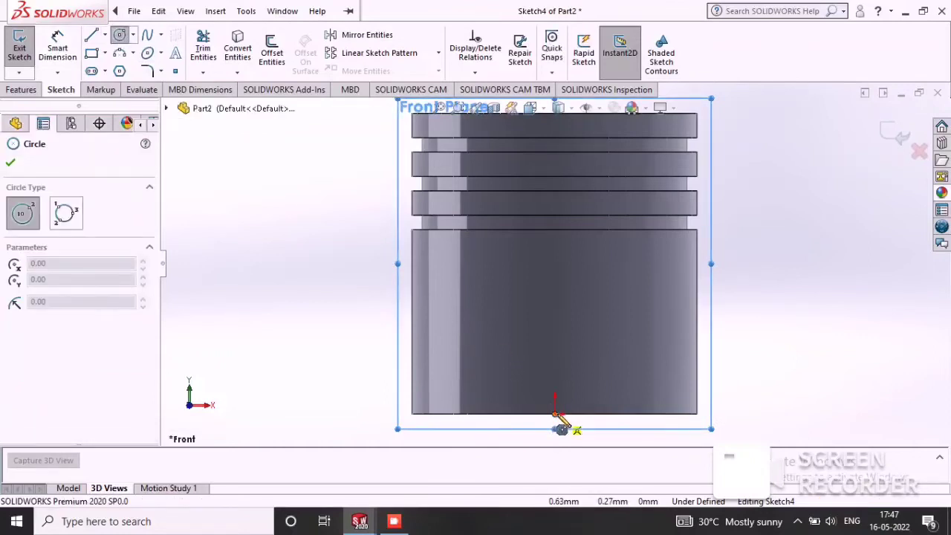
left_click(554, 329)
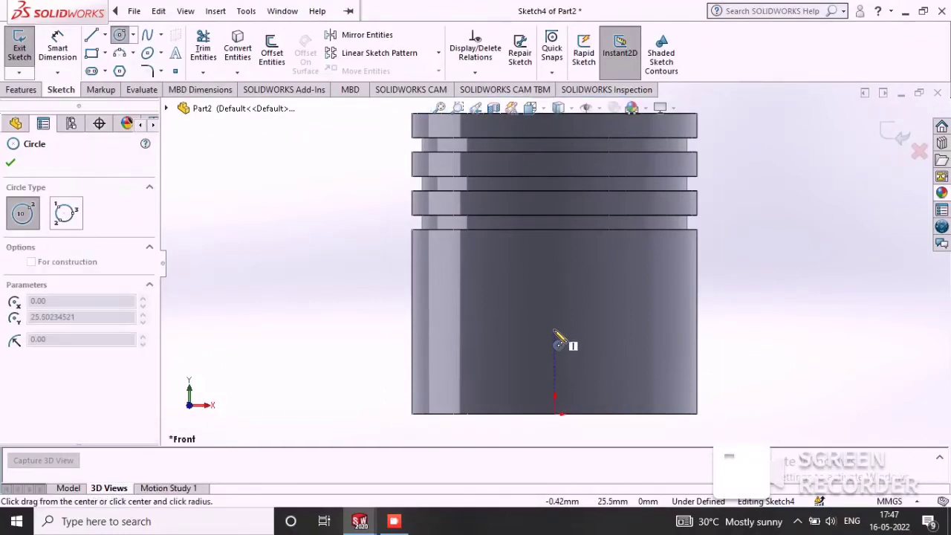
scroll(592, 355, "down", 2)
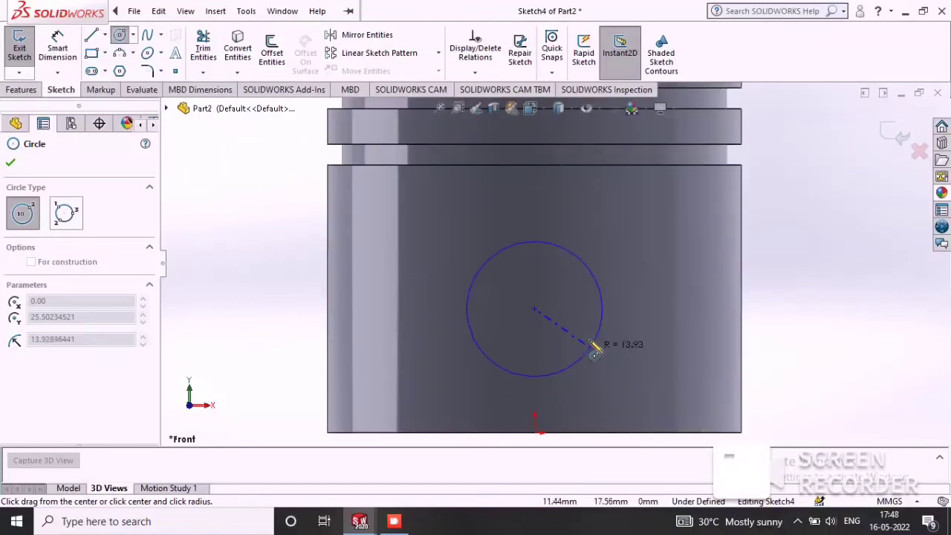
left_click(591, 339)
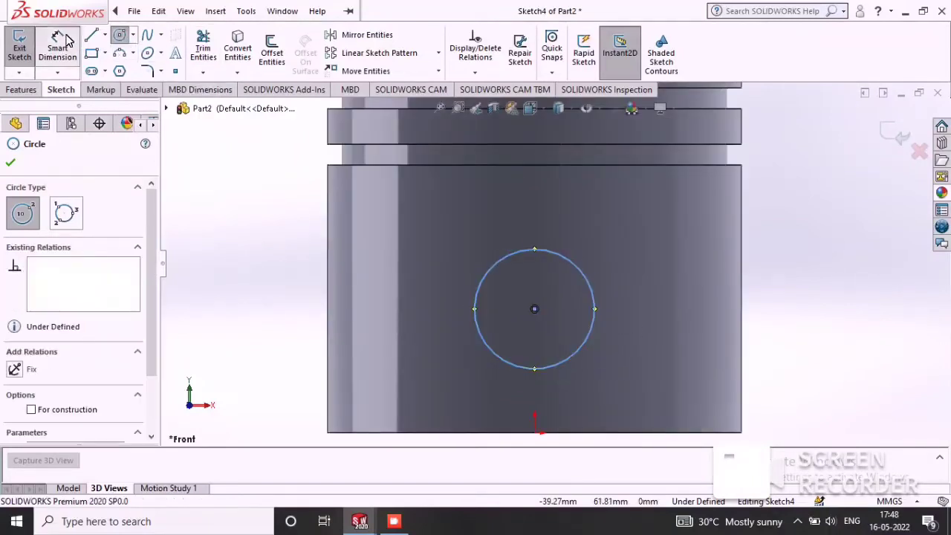
key("Escape")
- Dimension the circle's diameter to 33.8 mm
left_click(538, 253)
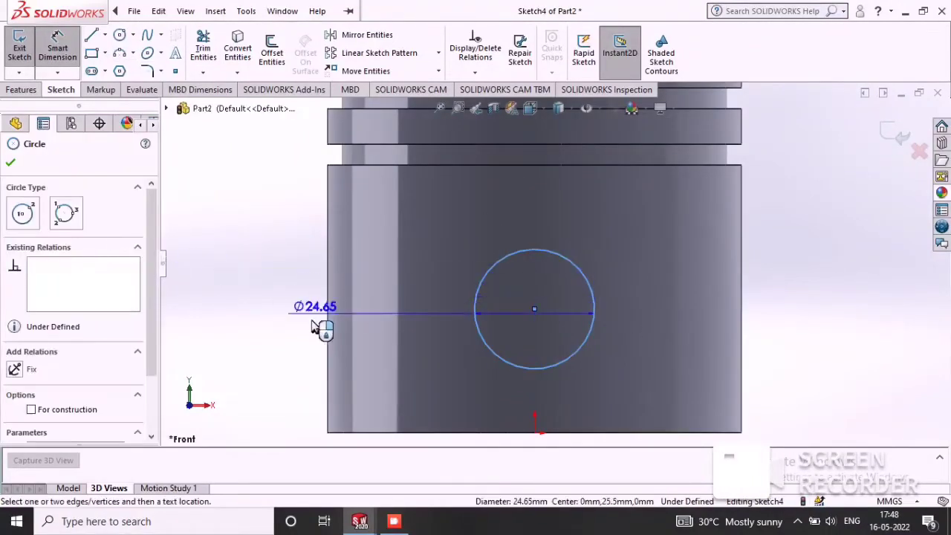
left_click(235, 243)
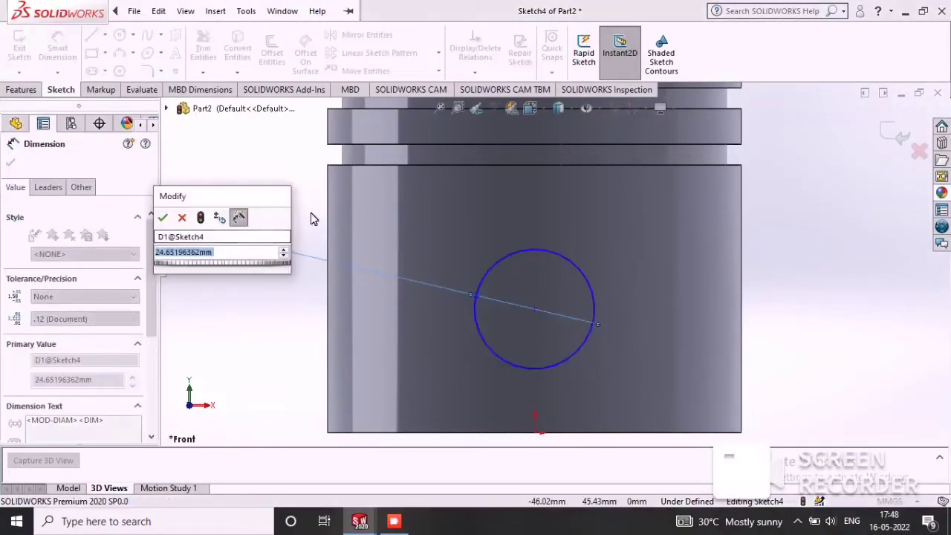
type("33.8")
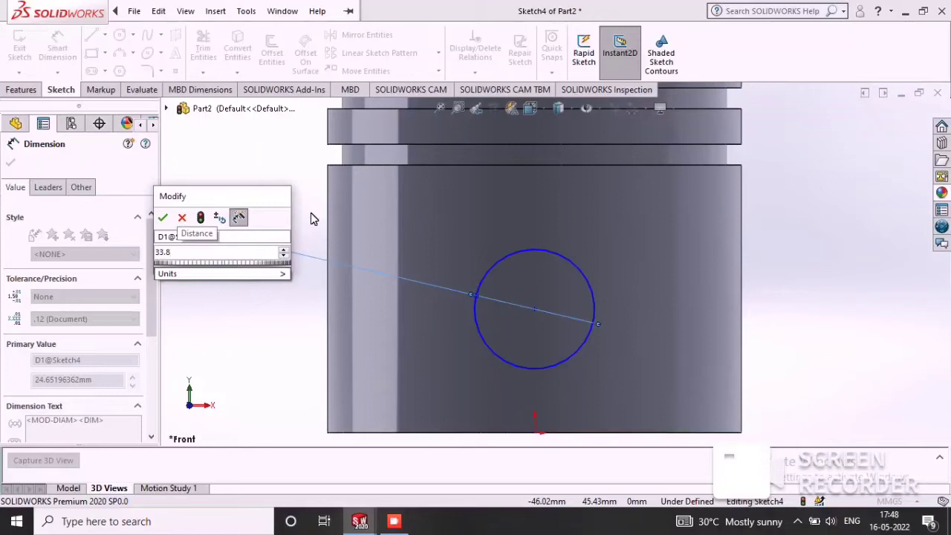
key("Return")
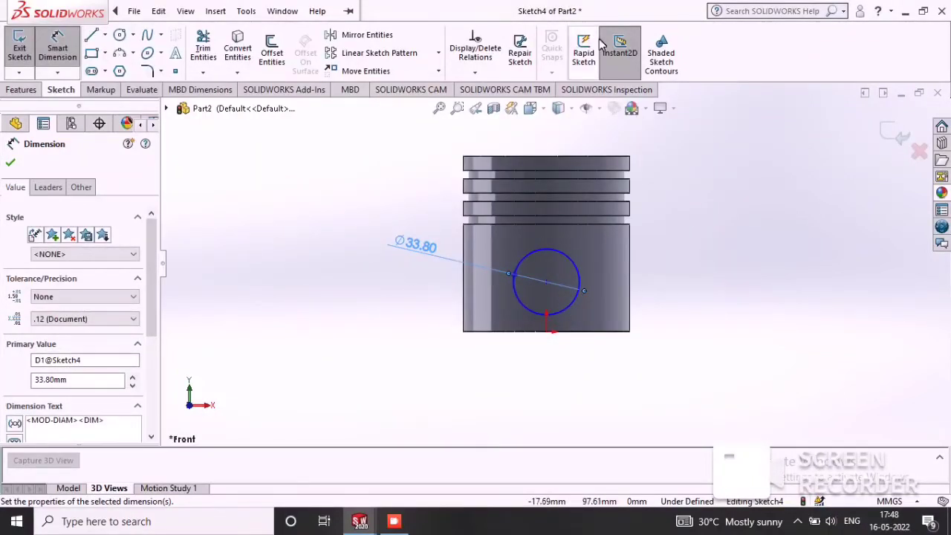
scroll(549, 286, "down", 3)
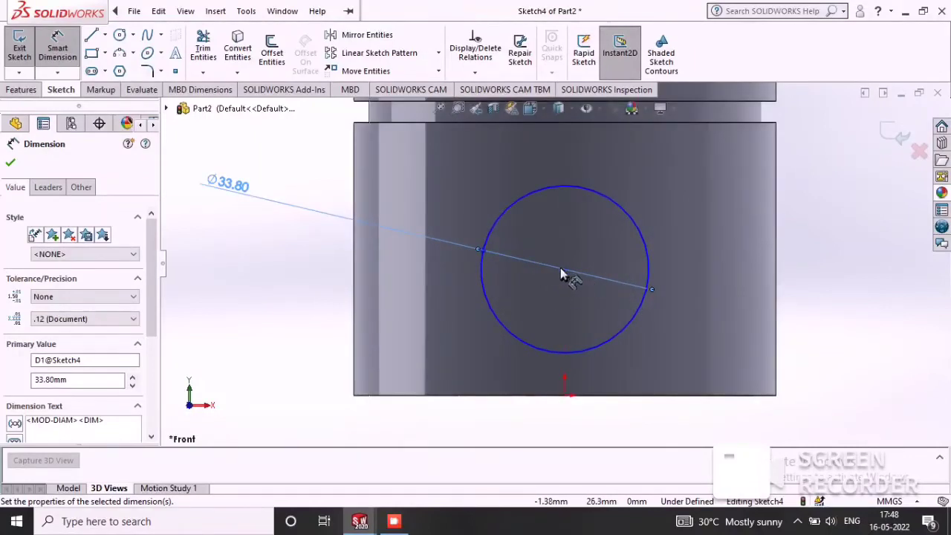
scroll(560, 270, "down", 2)
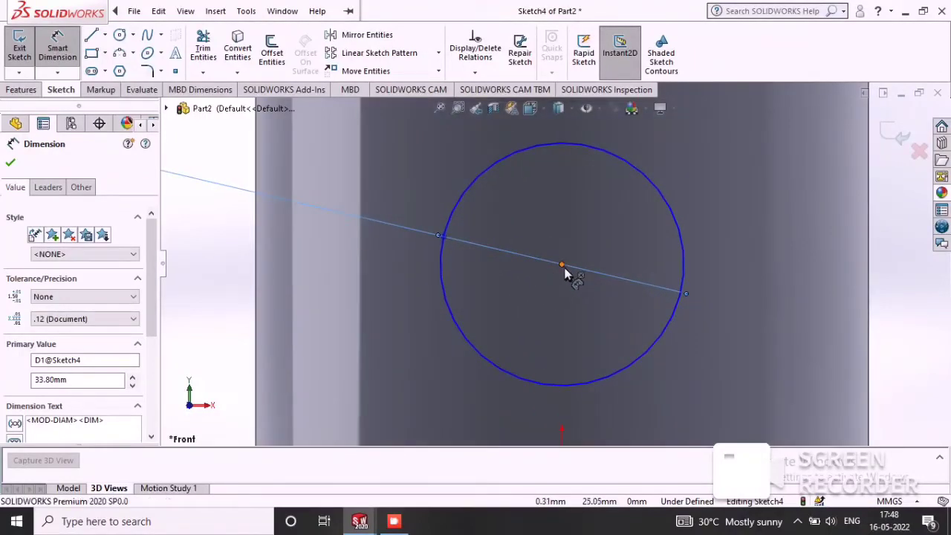
- Dimension the circle's centre 27 mm above the origin
left_click(562, 267)
scroll(563, 449, "up", 2)
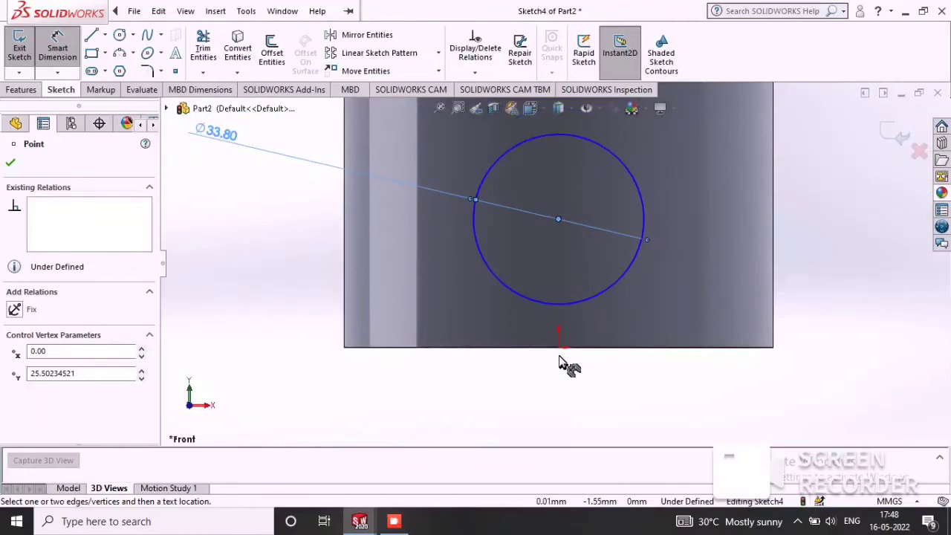
left_click(559, 348)
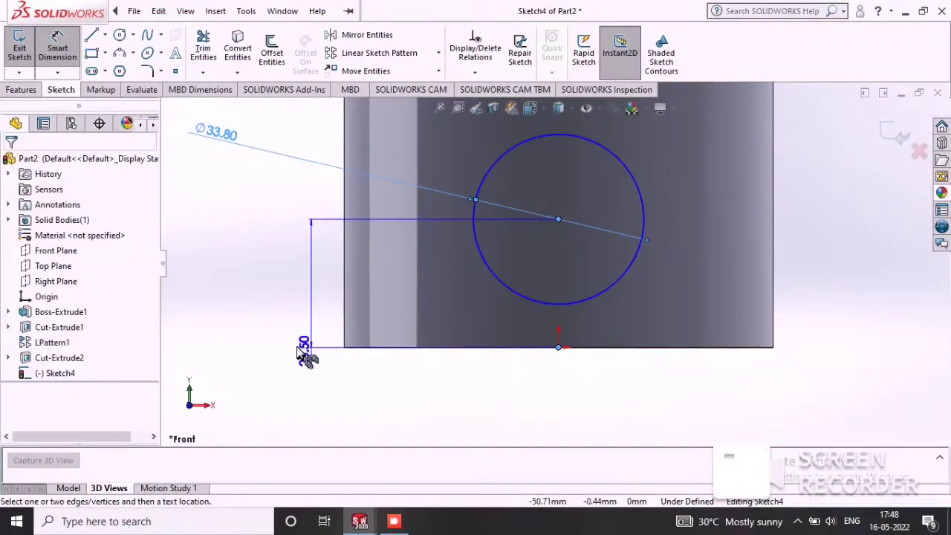
left_click(257, 307)
type("27")
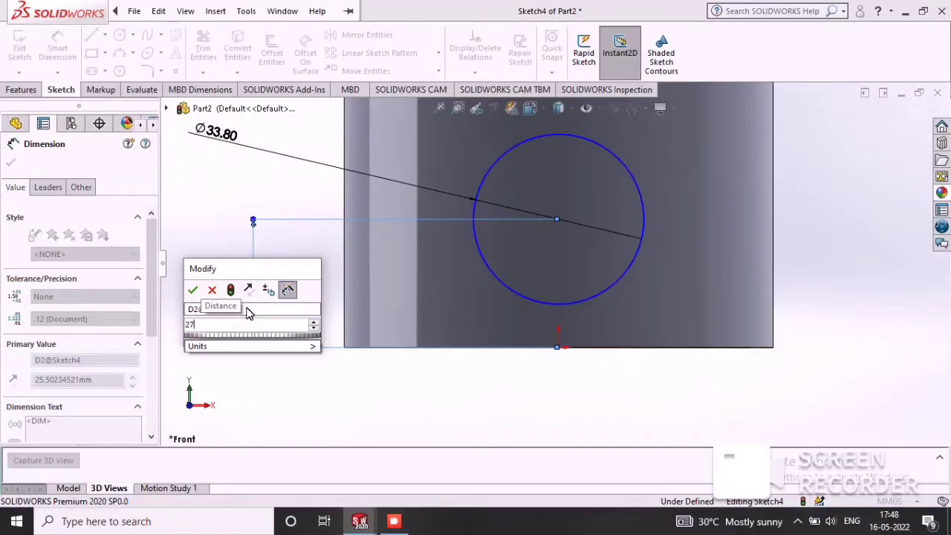
key("Return")
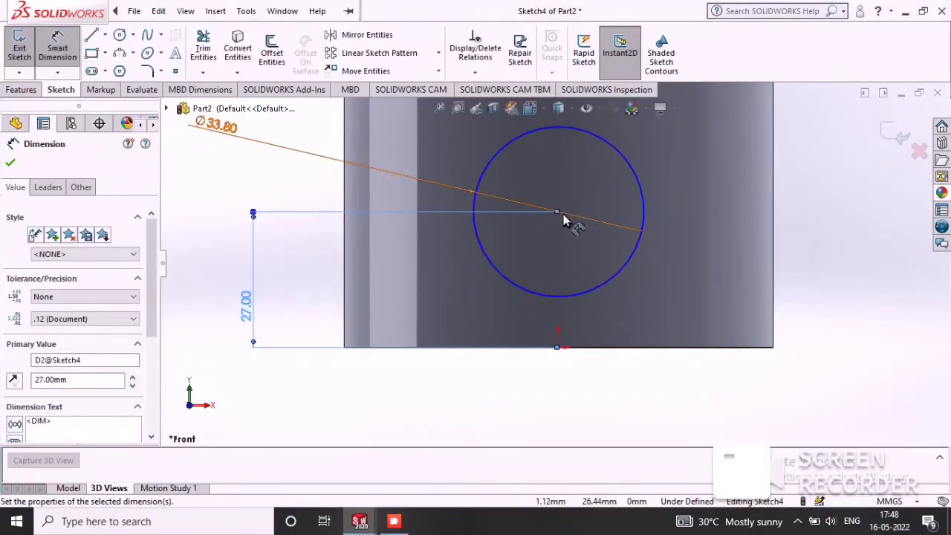
key("Escape")
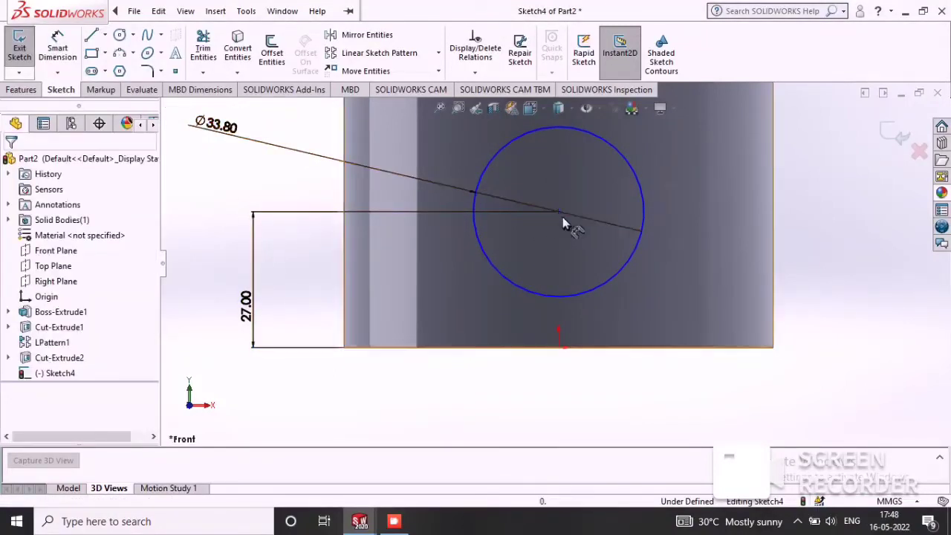
- Add a Vertical relation between the circle centre and the origin
left_click(559, 212)
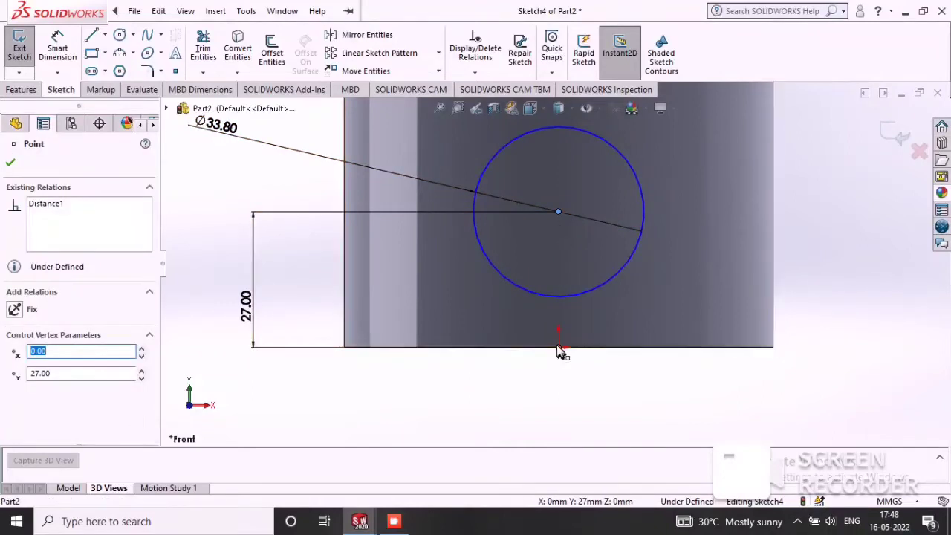
left_click(559, 347, "ctrl")
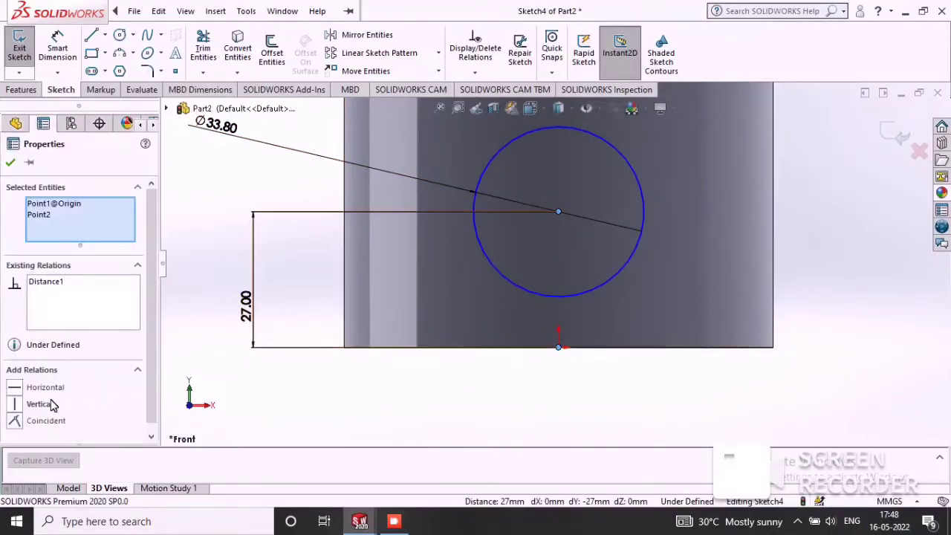
left_click(14, 404)
scroll(606, 261, "up", 3)
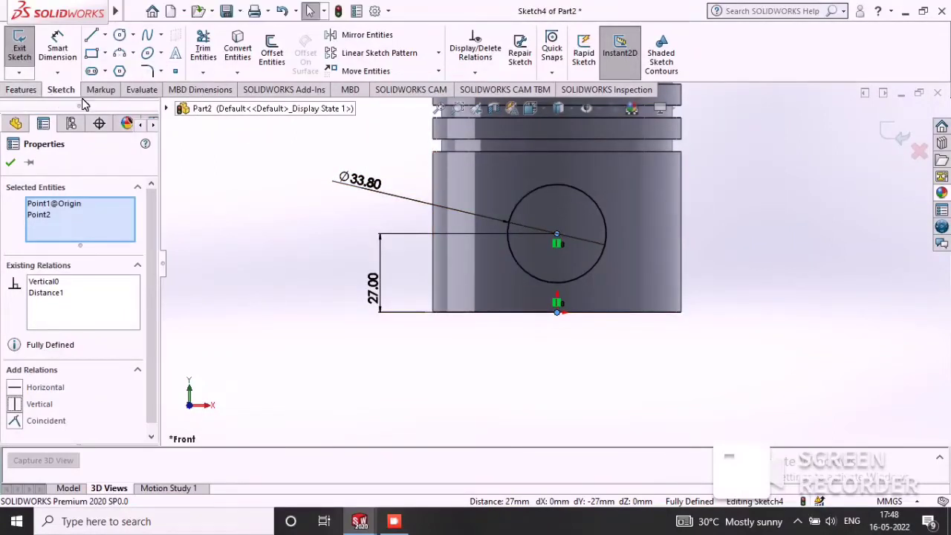
left_click(9, 165)
left_click(14, 91)
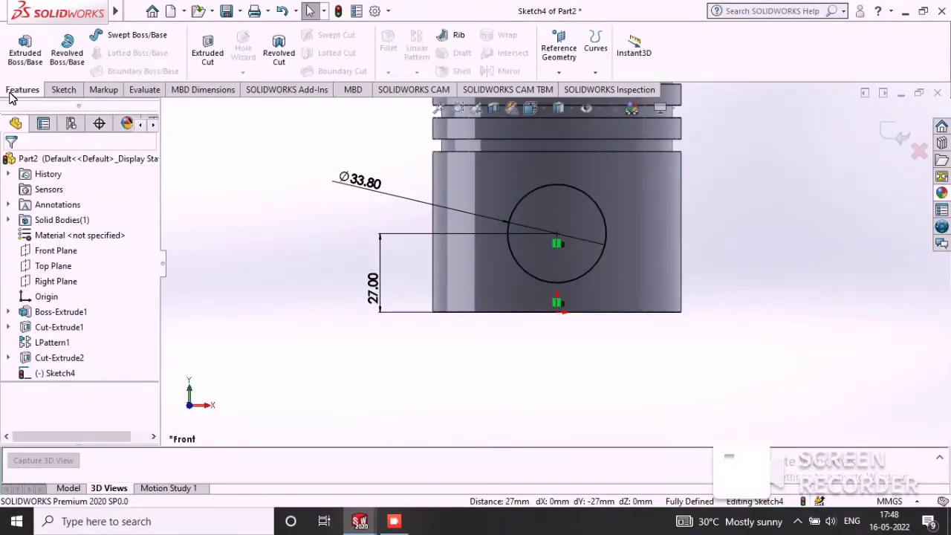
- Extrude-cut the Ø33.80 circle Through All - Both to form Cut-Extrude3
left_click(207, 49)
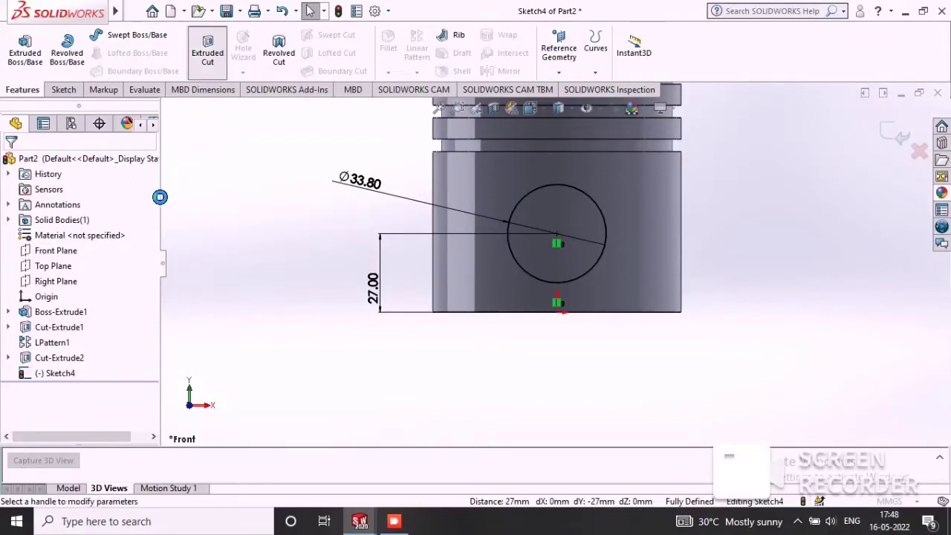
left_click(85, 246)
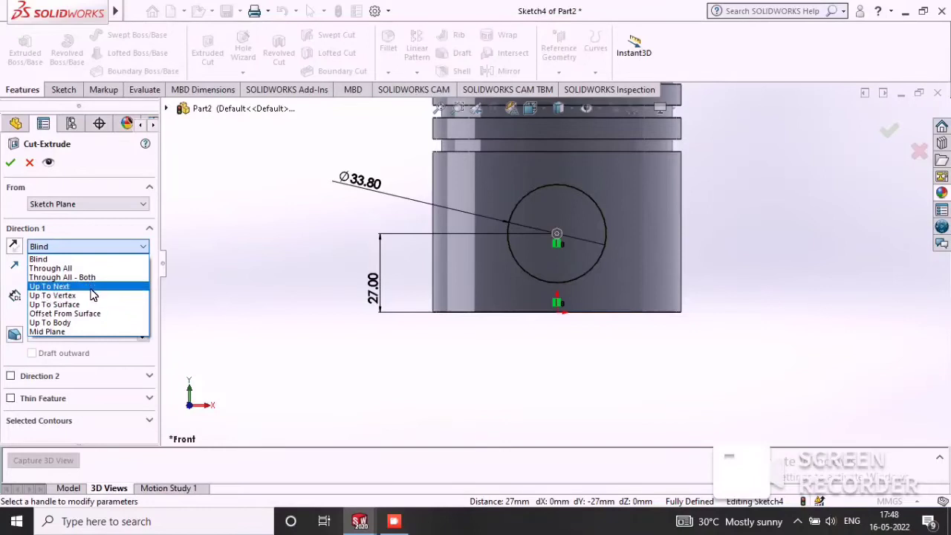
left_click(92, 287)
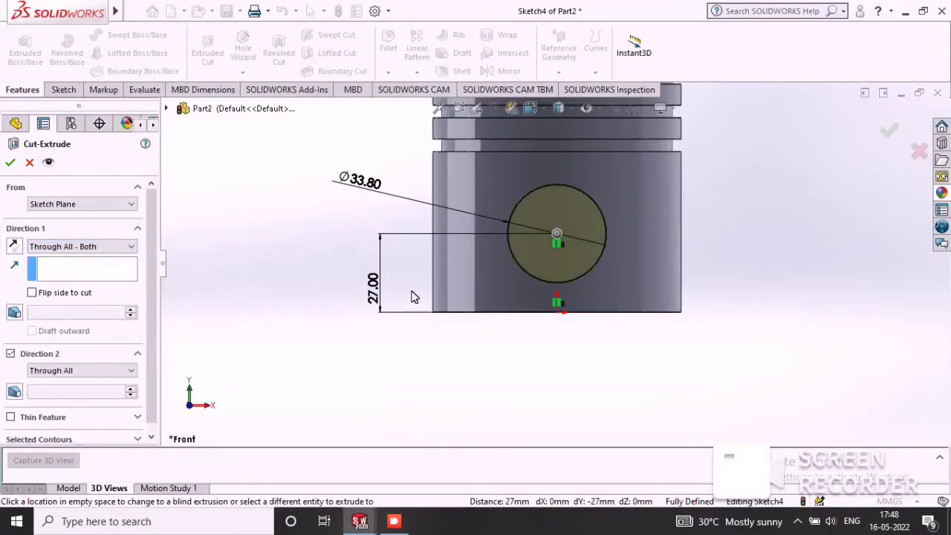
middle_click_drag(491, 284, 337, 312)
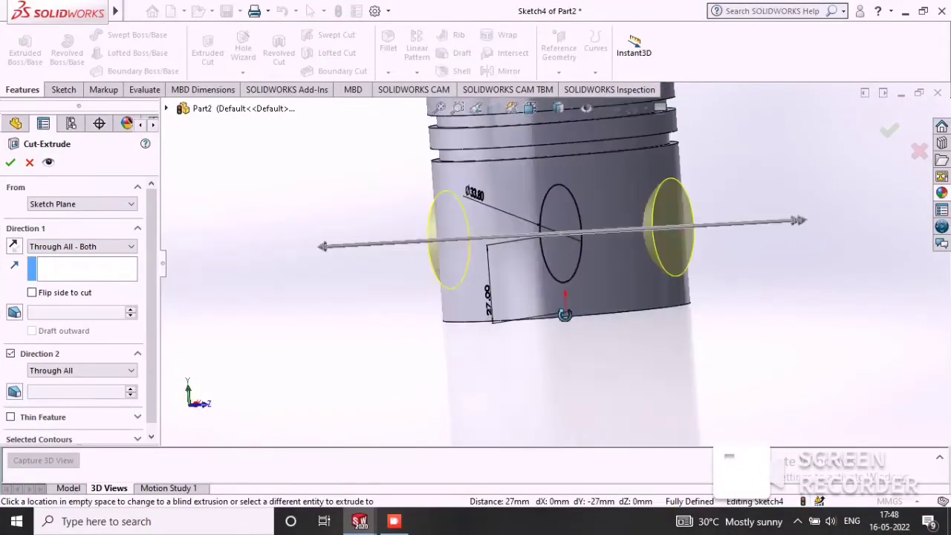
left_click(15, 165)
mouse_move(726, 244)
middle_mouse_down()
mouse_move(584, 282)
mouse_move(790, 295)
mouse_move(815, 282)
middle_mouse_up()
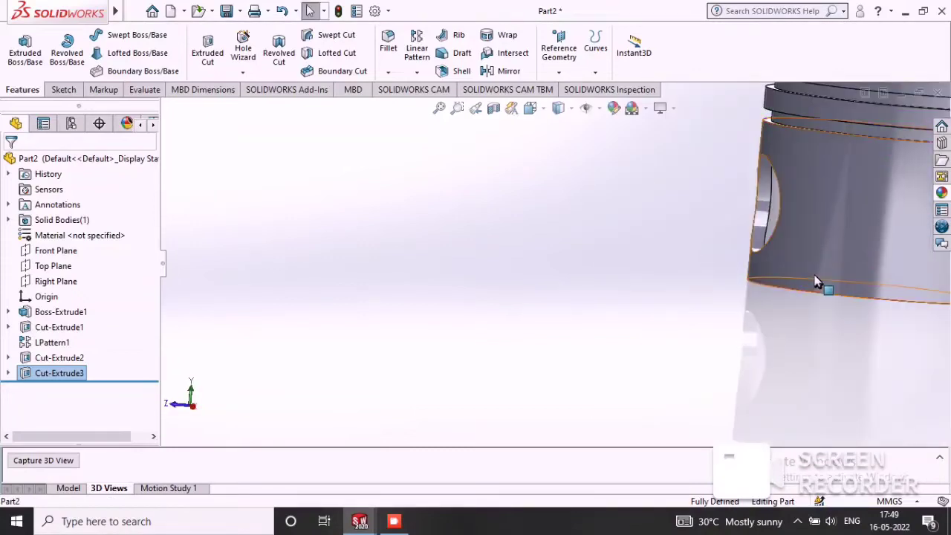
- Open a face-on sketch on the Right Plane with the centreline tool ready
middle_click_drag(815, 282, 665, 312, "ctrl")
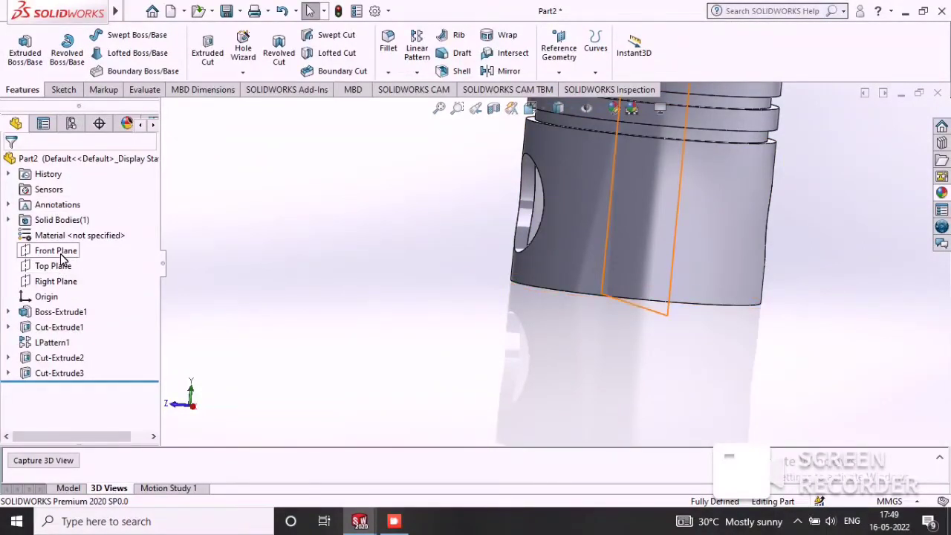
left_click(58, 281)
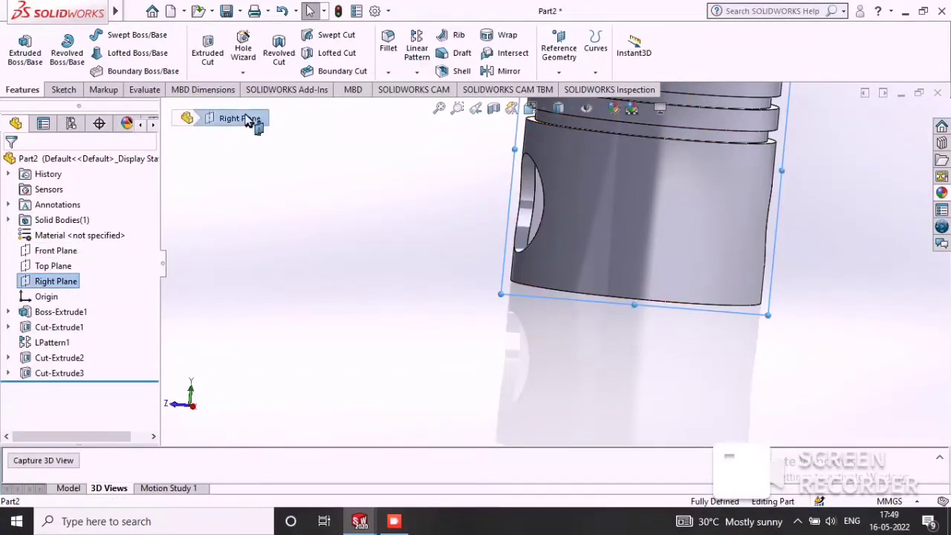
left_click(335, 93)
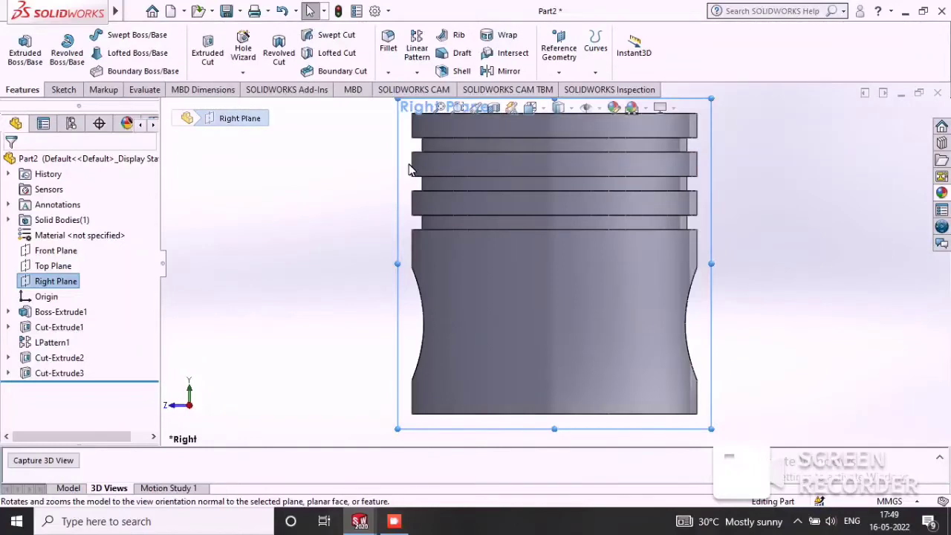
right_click(408, 170)
left_click(440, 165)
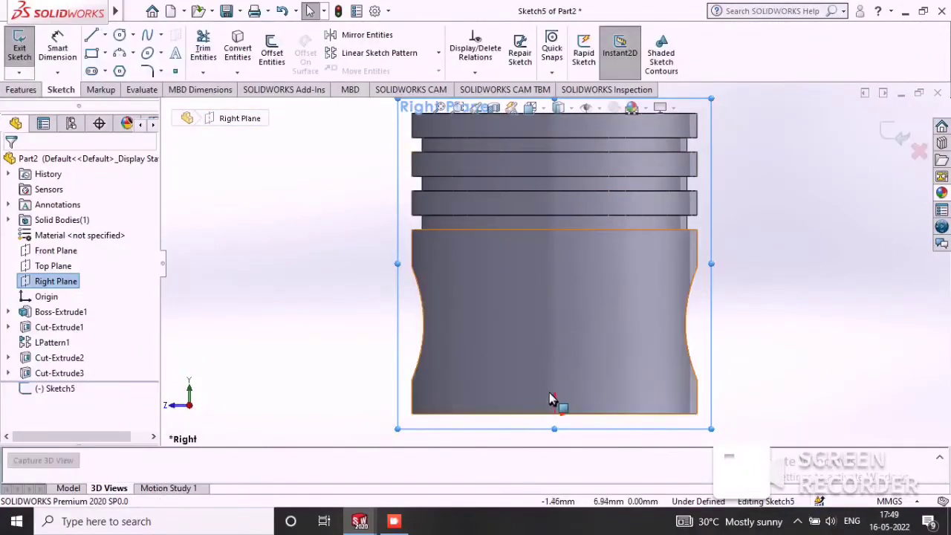
right_click(107, 39)
left_click(105, 35)
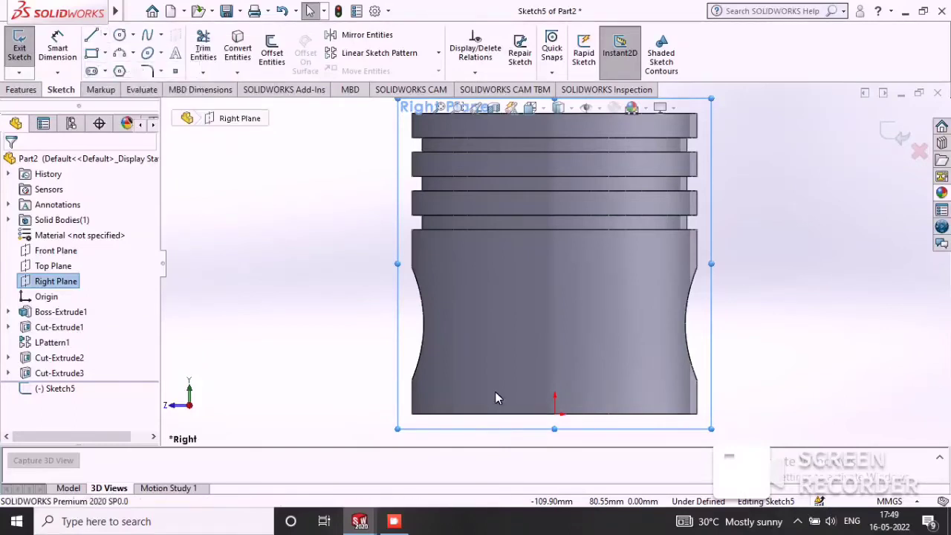
- Draw a vertical centreline up from the origin and a vertical line to its left
left_click(554, 414)
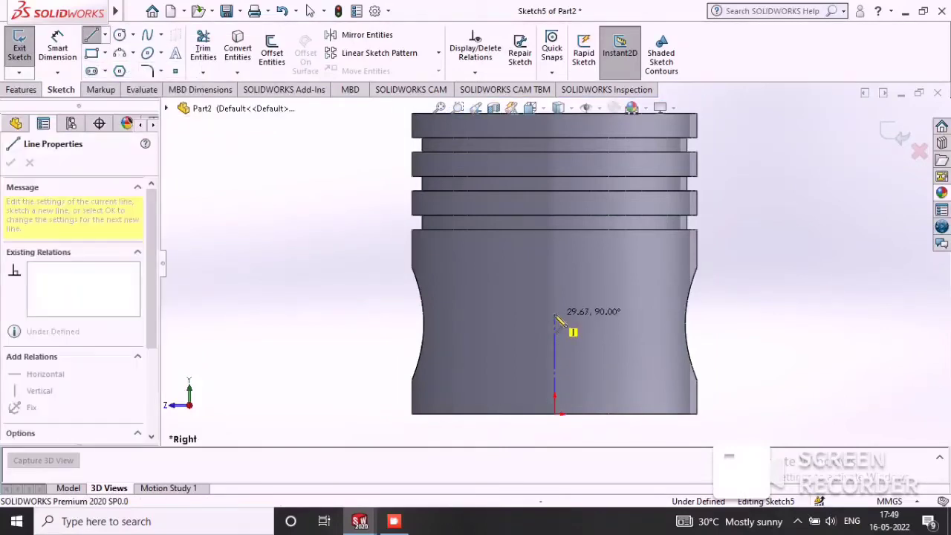
left_click(554, 284)
right_click(461, 269)
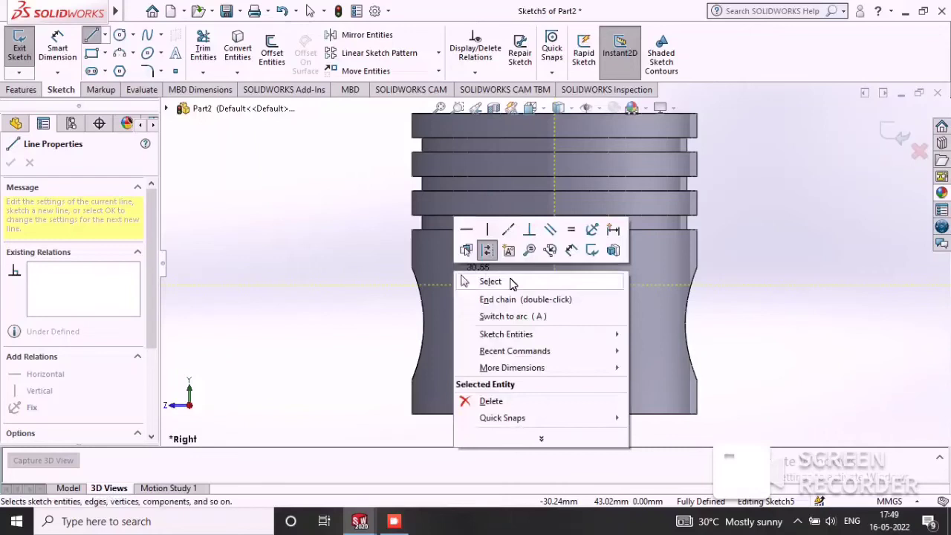
left_click(506, 278)
left_click(90, 34)
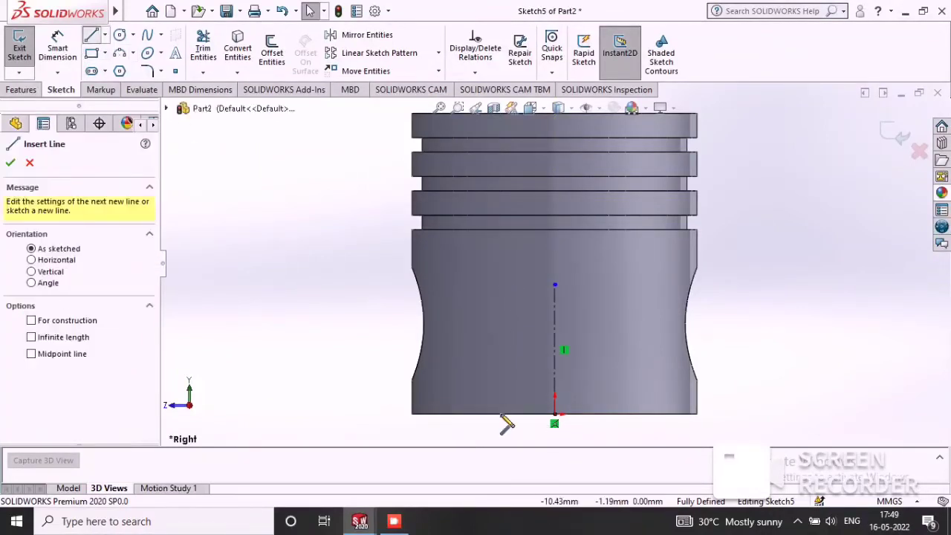
left_click(502, 414)
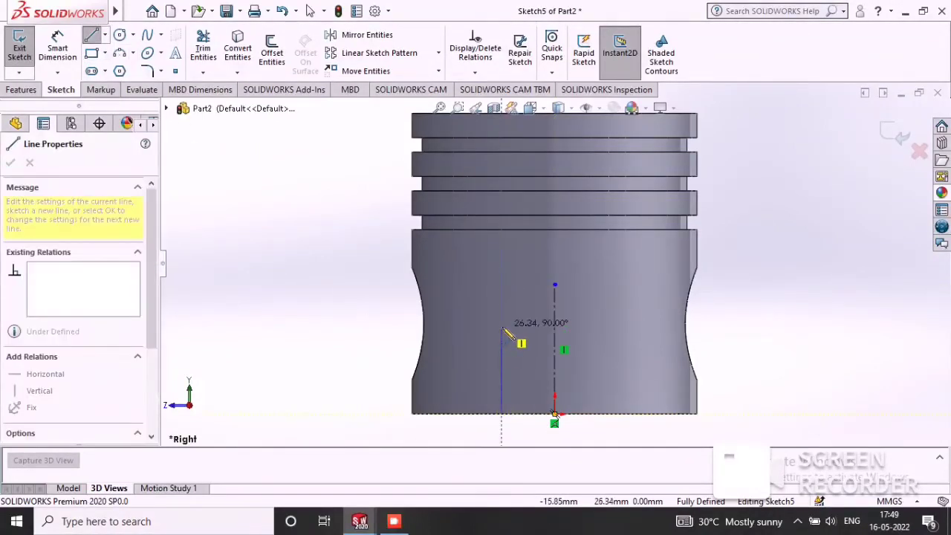
left_click(502, 328)
right_click(355, 289)
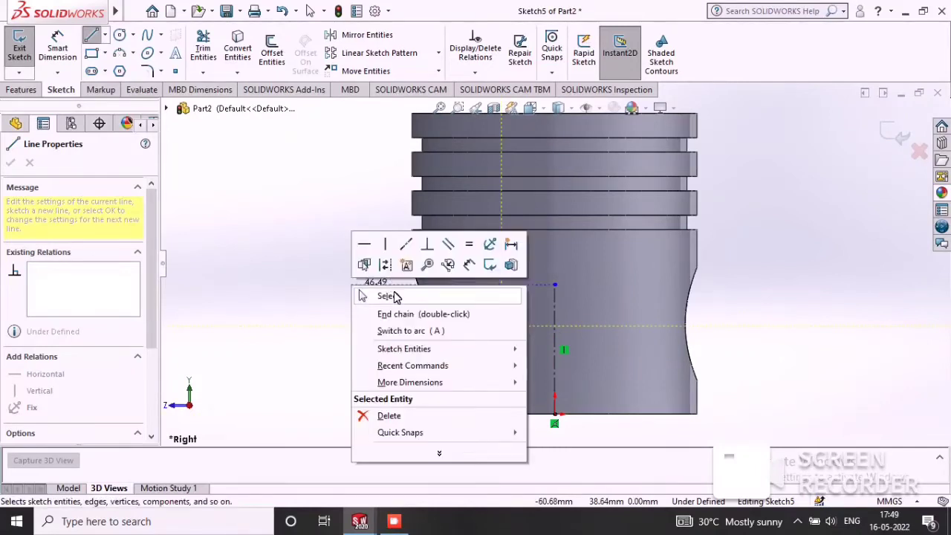
left_click(386, 296)
- Mirror the left vertical line about the centreline onto the right side
left_click_drag(470, 292, 616, 431)
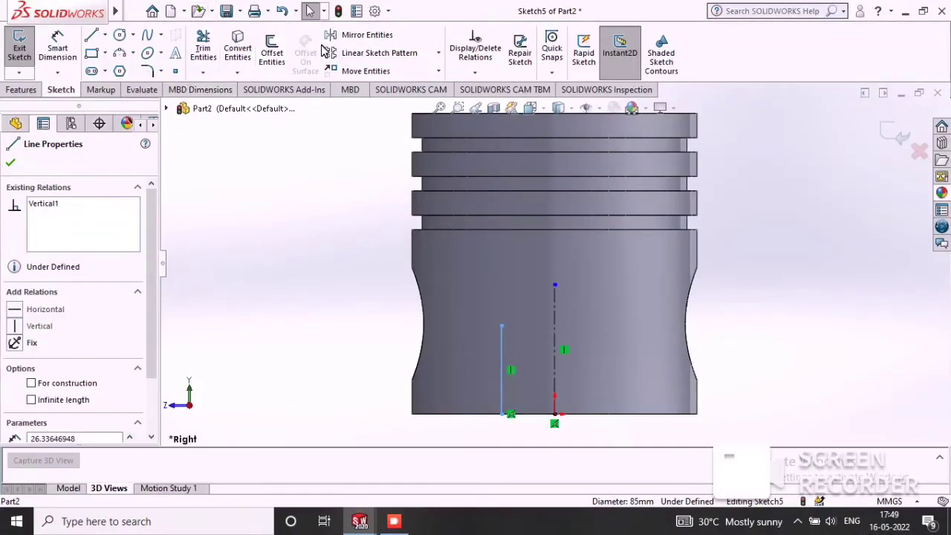
left_click(364, 35)
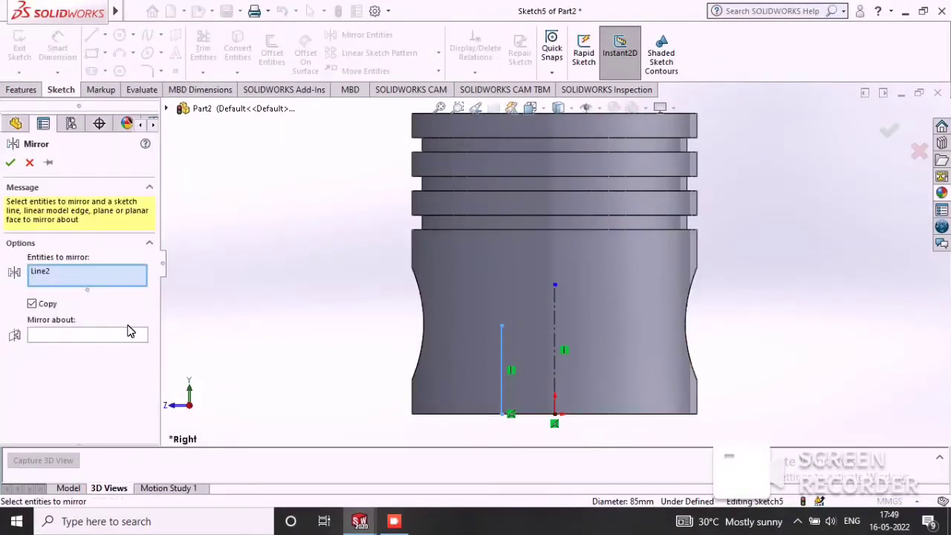
left_click(111, 335)
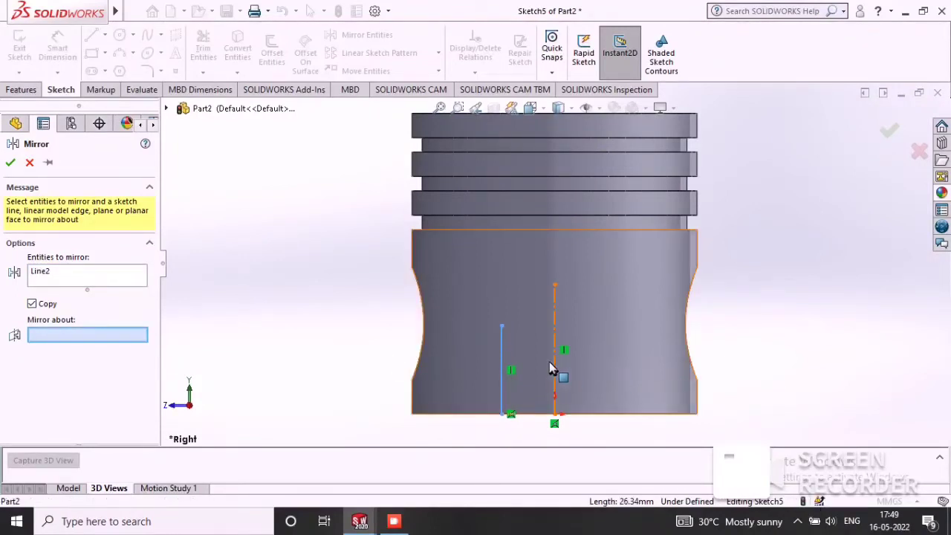
key("Escape")
left_click(366, 35)
left_click(502, 347)
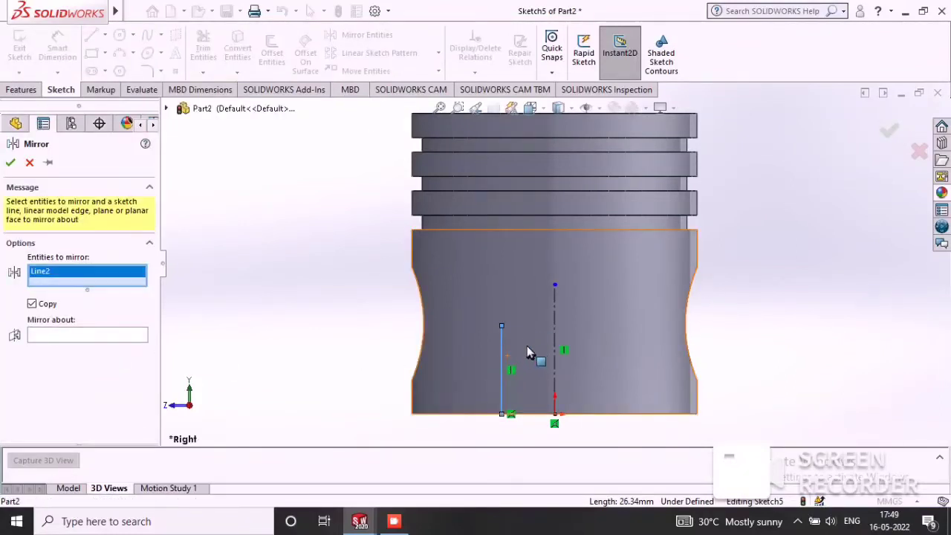
left_click(81, 335)
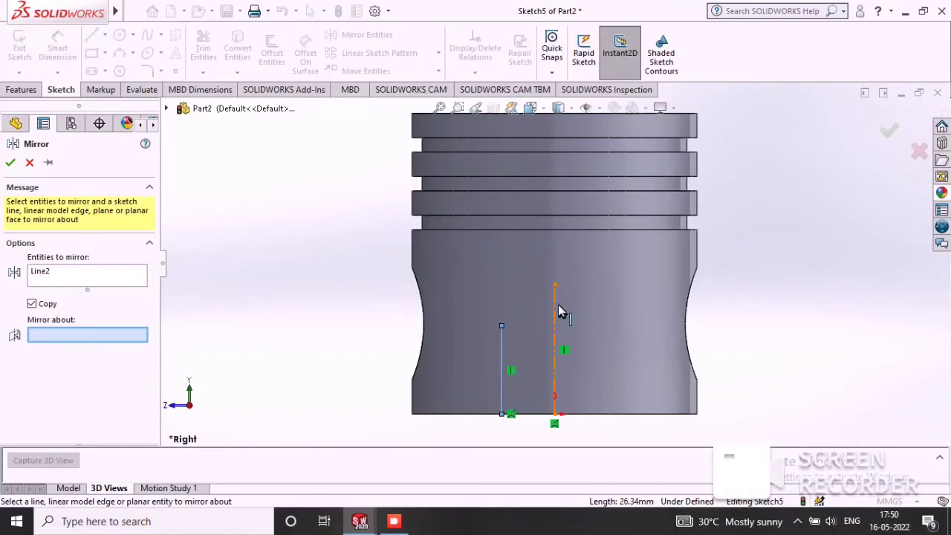
left_click(555, 312)
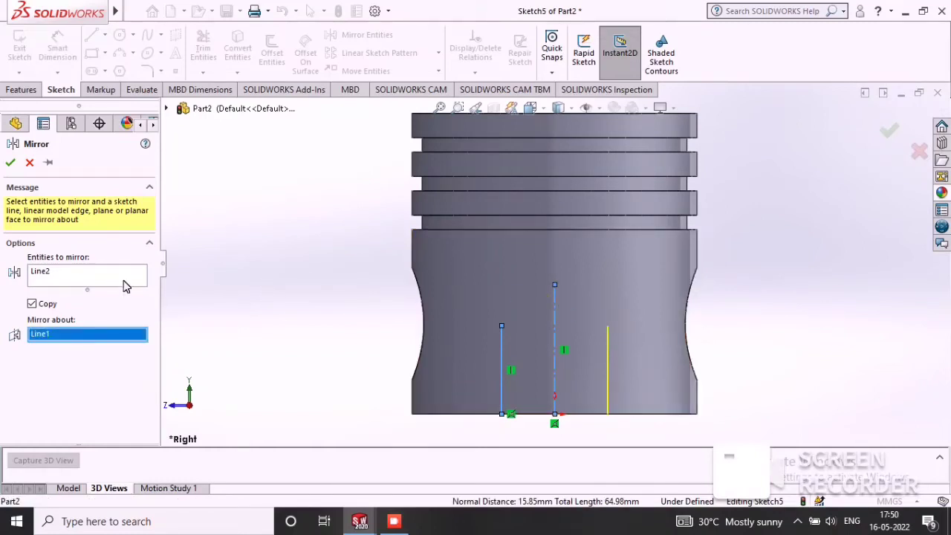
left_click(10, 163)
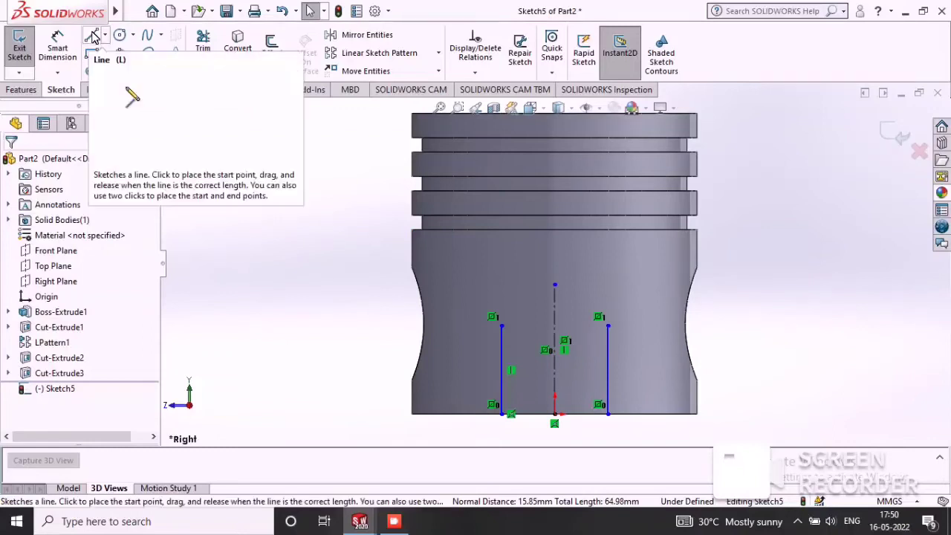
- Draw a 3-point arc joining the tops of the two vertical lines
left_click(132, 53)
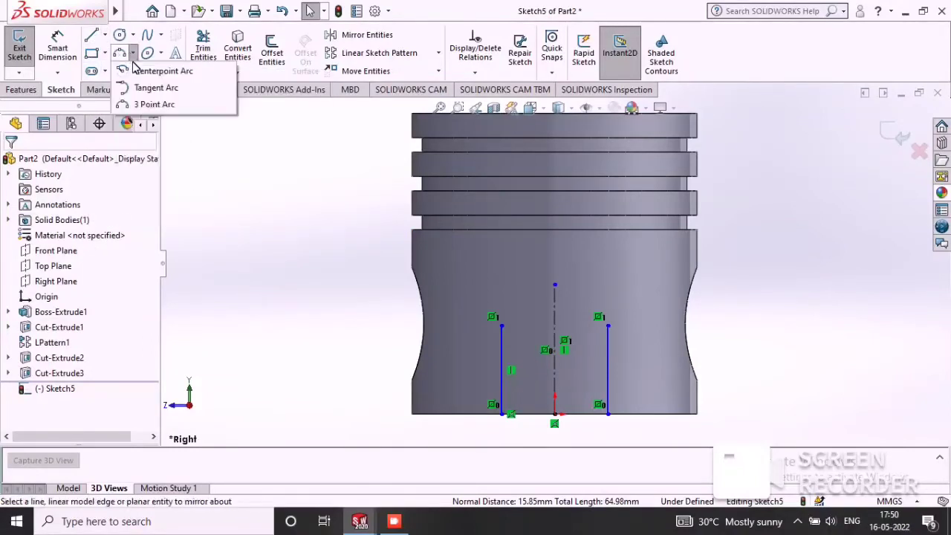
left_click(152, 104)
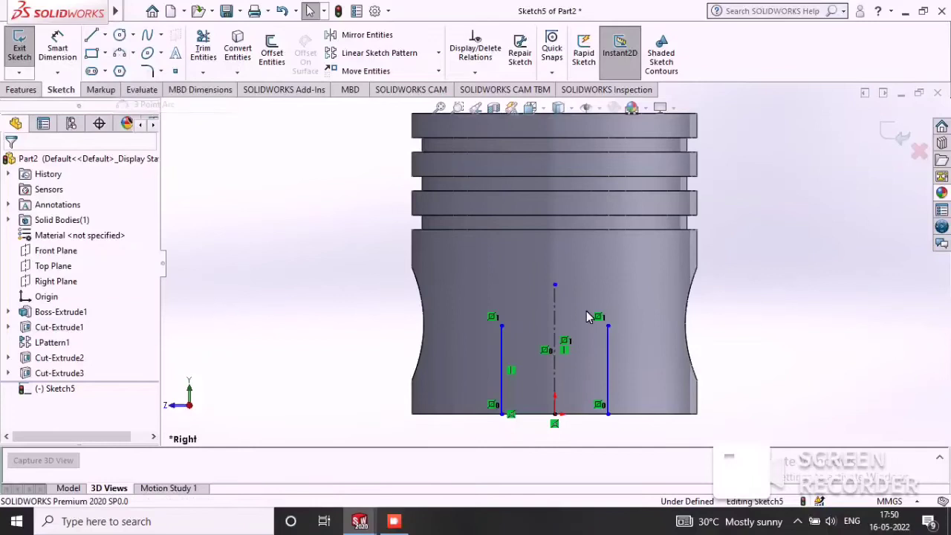
left_click(503, 327)
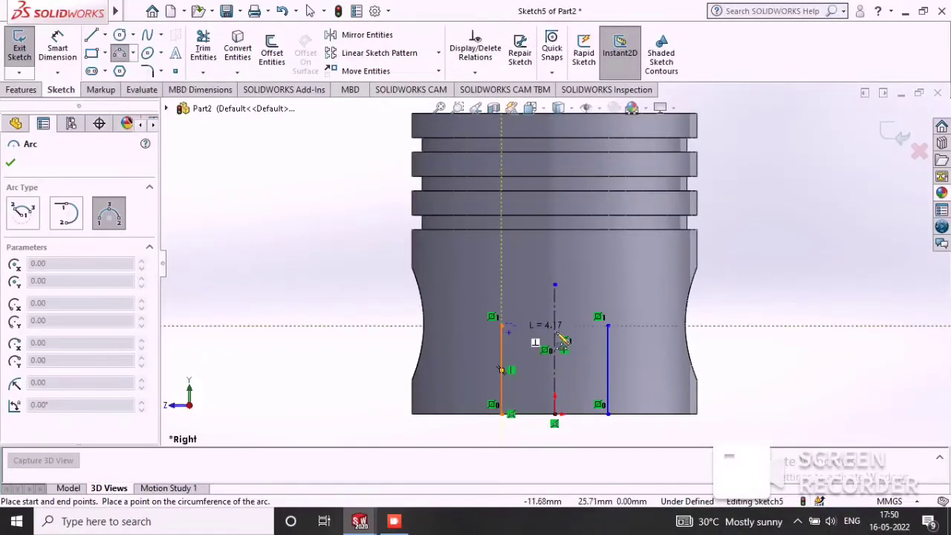
left_click(607, 327)
left_click(554, 296)
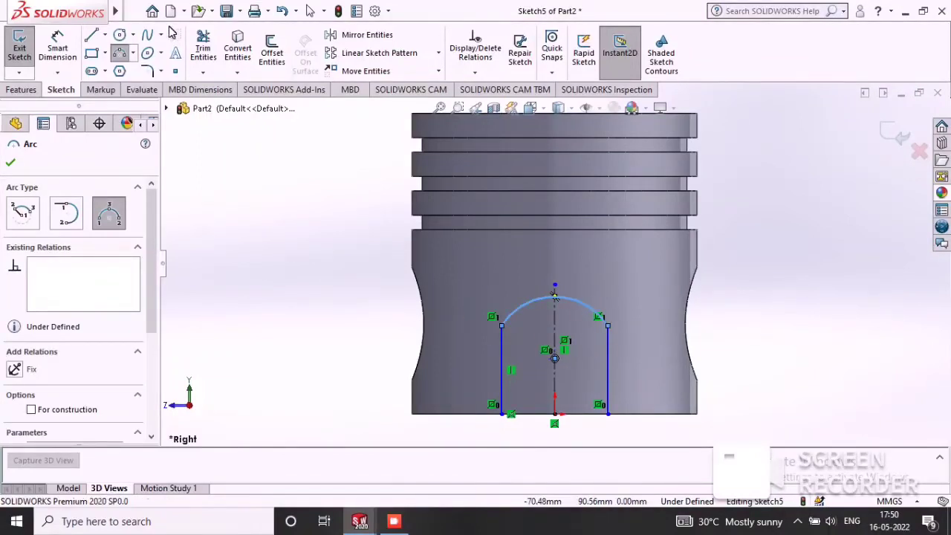
- Dimension the right side line to 12 mm
left_click(73, 43)
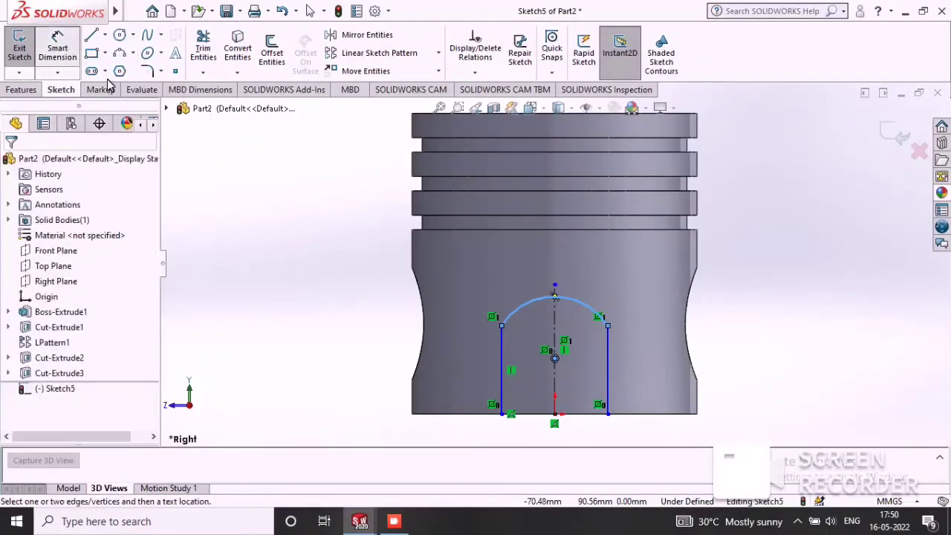
left_click(609, 364)
left_click(803, 350)
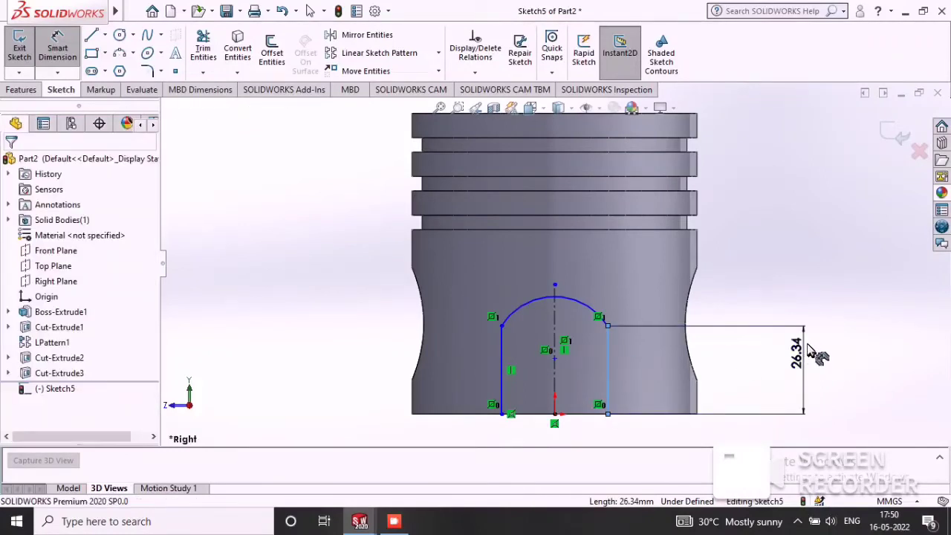
type("12")
key("Return")
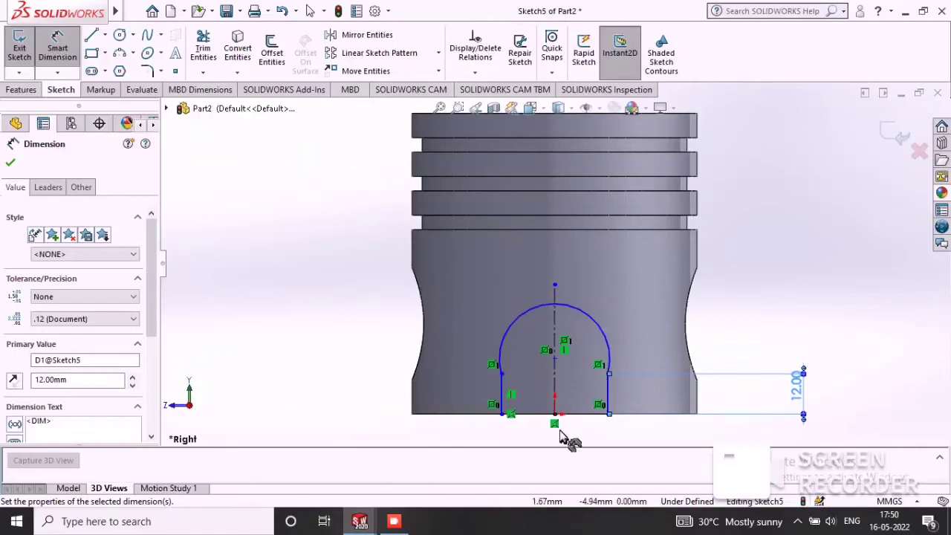
- Close the profile with a bottom line between the two line bases
key("l")
left_click(501, 414)
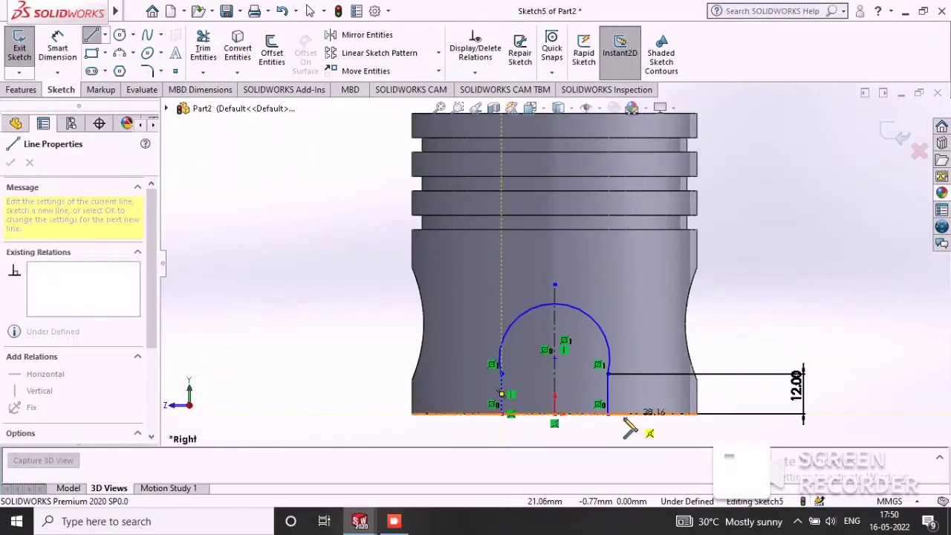
left_click(607, 414)
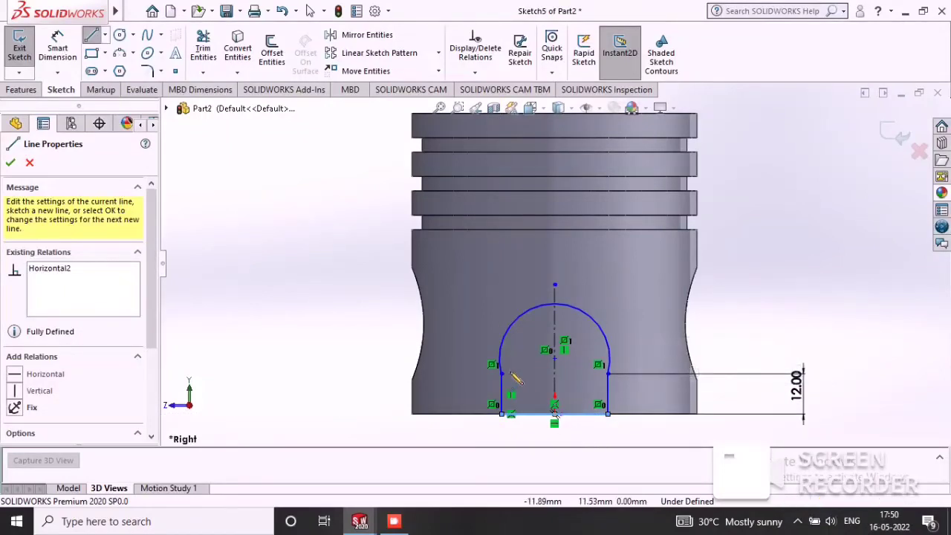
key("z")
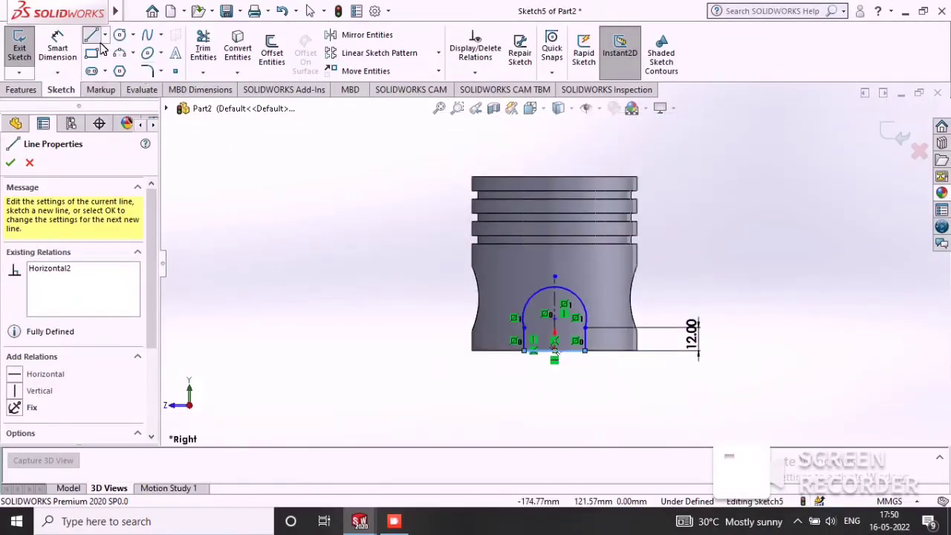
left_click(94, 38)
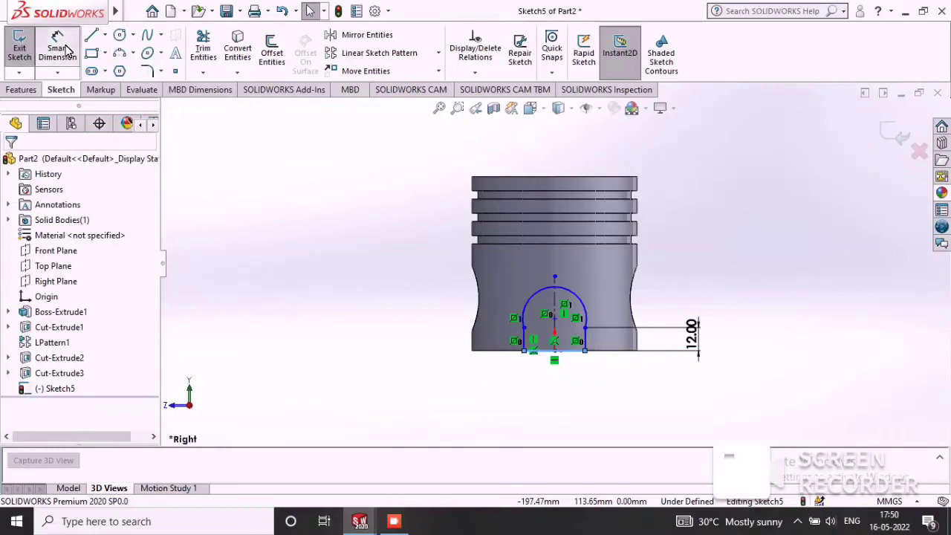
- Add a width dimension to the bottom line of the profile
scroll(549, 355, "down", 2)
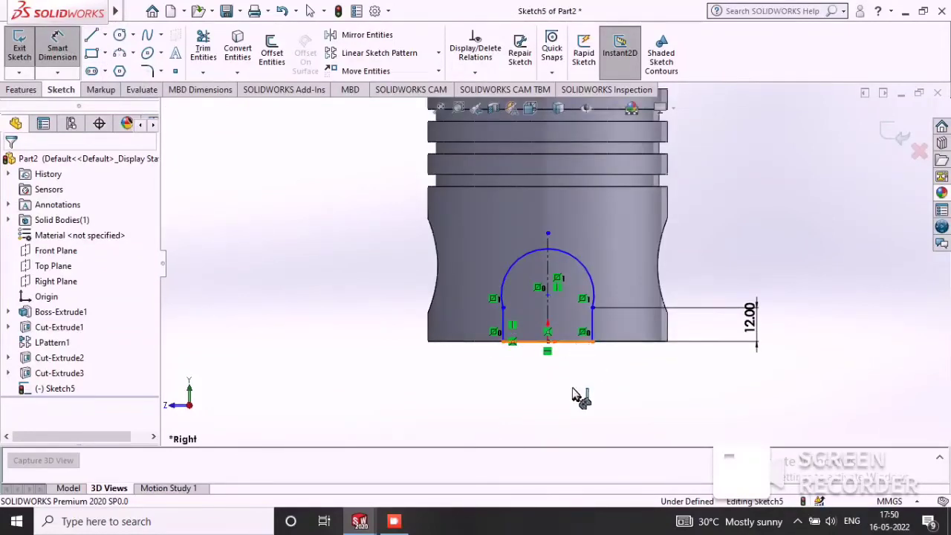
left_click(565, 341)
left_click(547, 383)
type("50")
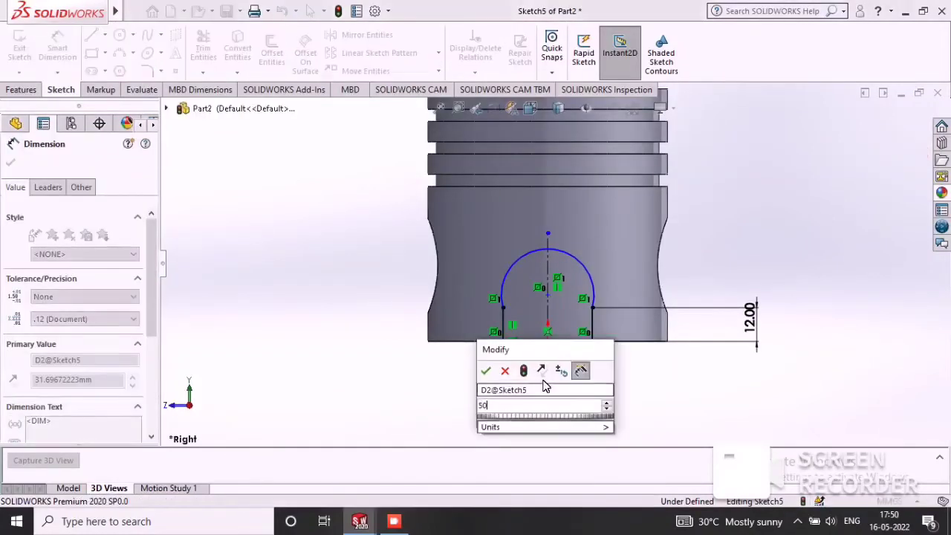
key("Return")
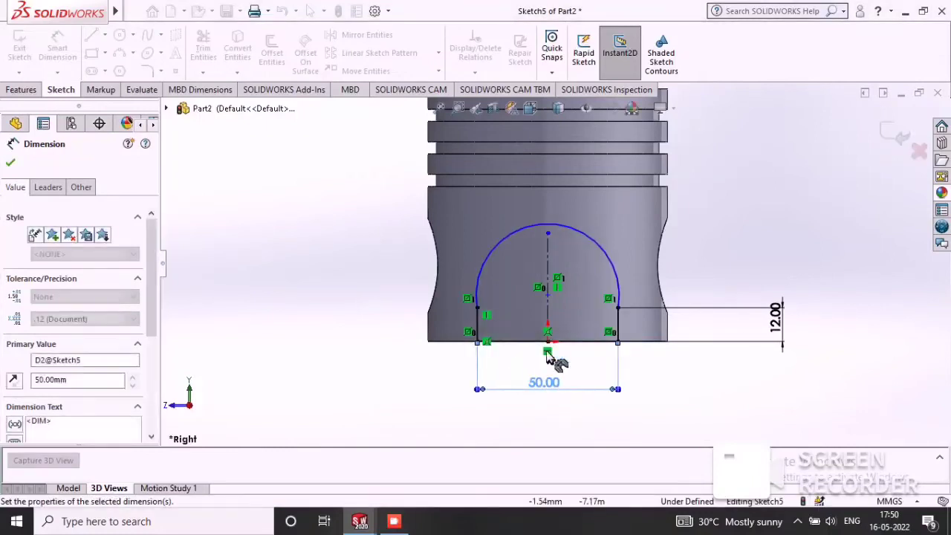
key("Escape")
- Dimension the arc radius to R20 so the arched profile is fully defined
scroll(565, 342, "down", 2)
left_click(605, 281)
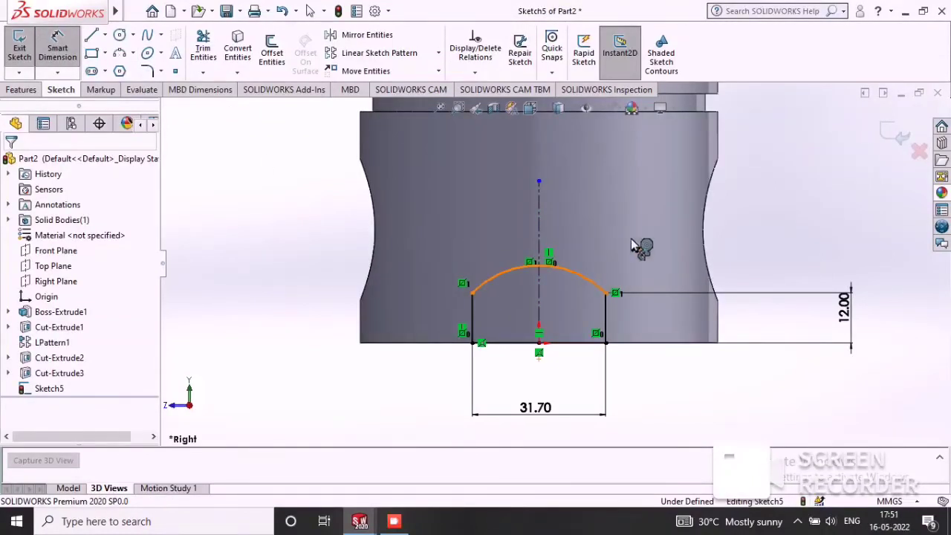
left_click(799, 194)
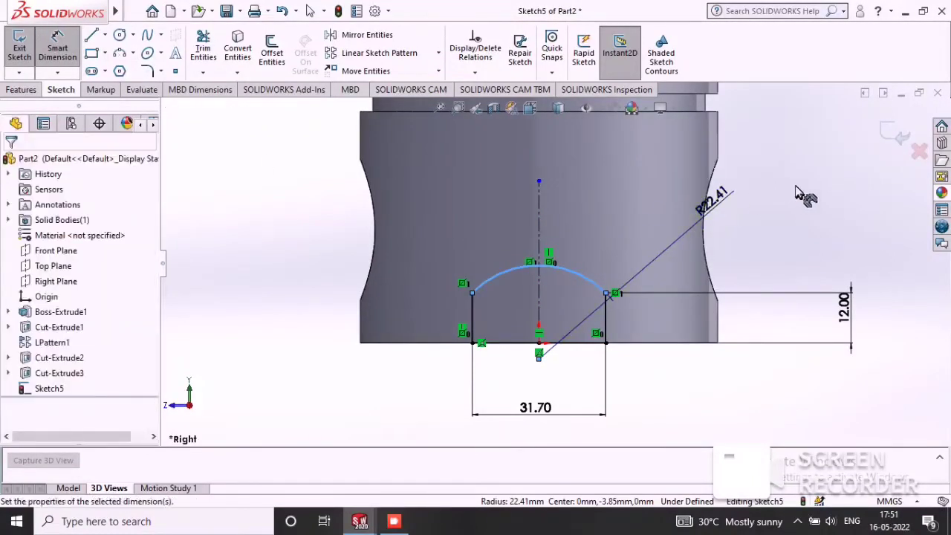
type("20")
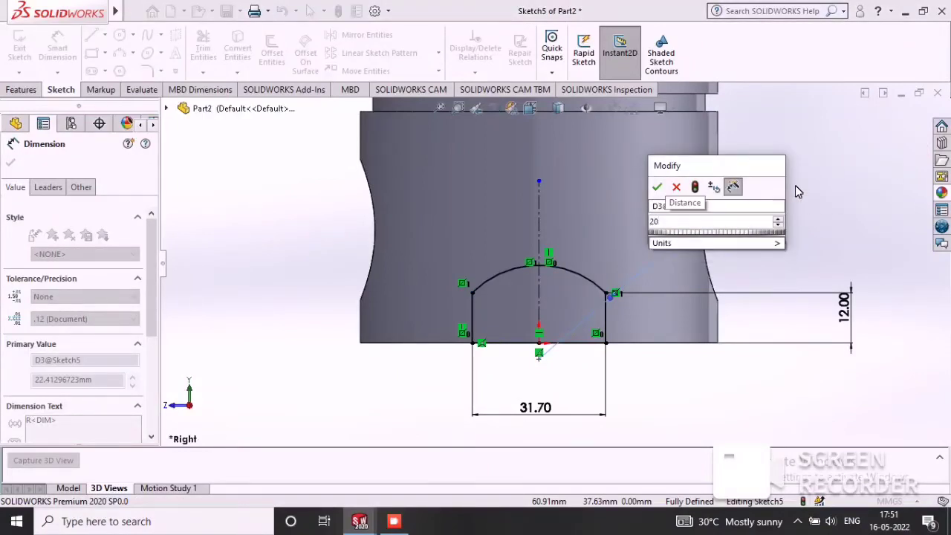
left_click(659, 187)
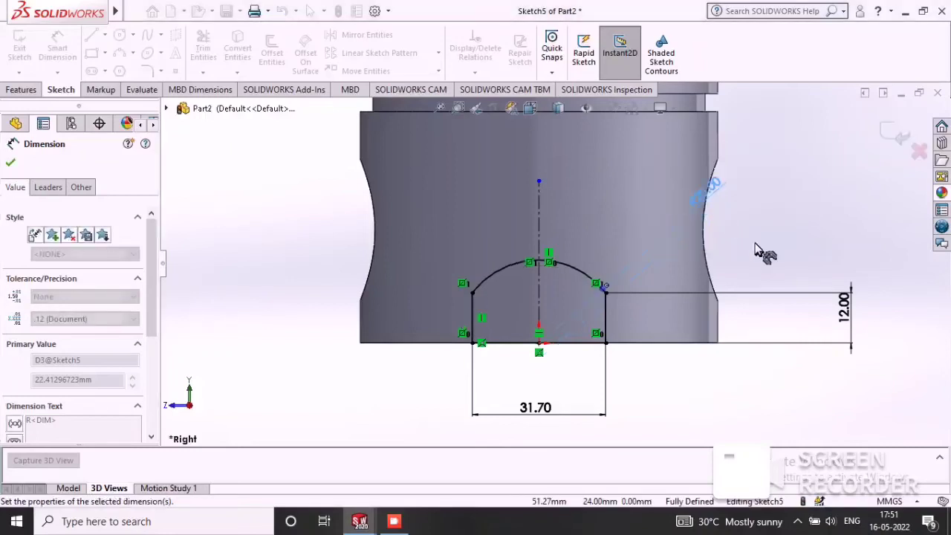
scroll(624, 305, "down", 3)
scroll(624, 304, "up", 5)
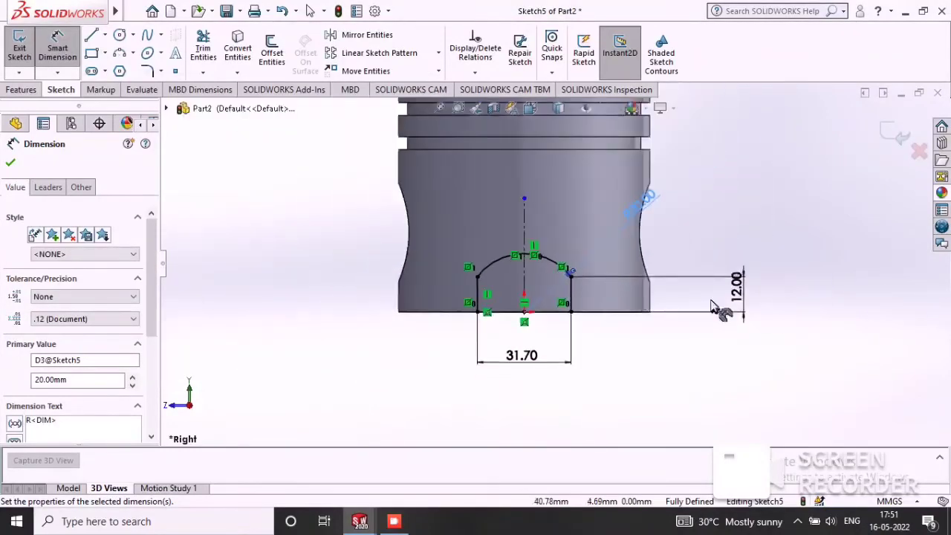
left_click(11, 166)
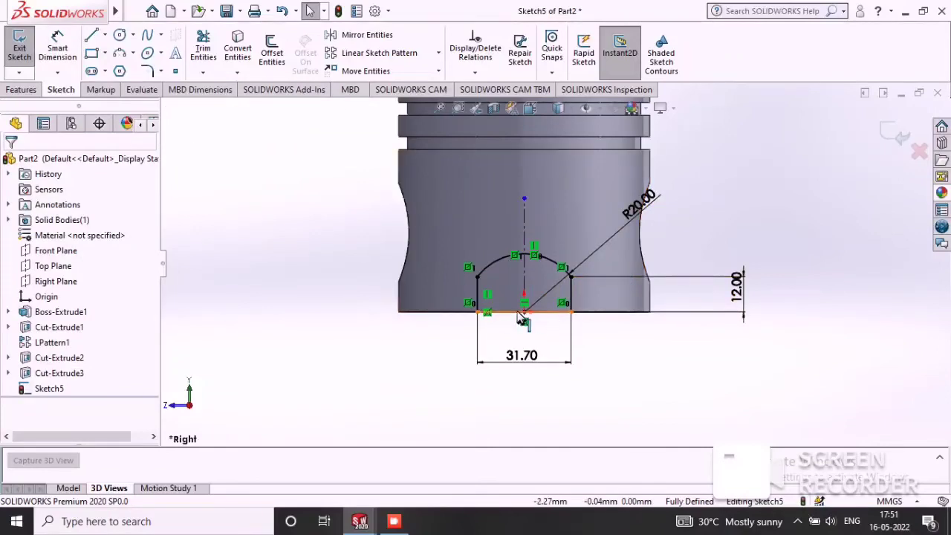
scroll(524, 317, "down", 3)
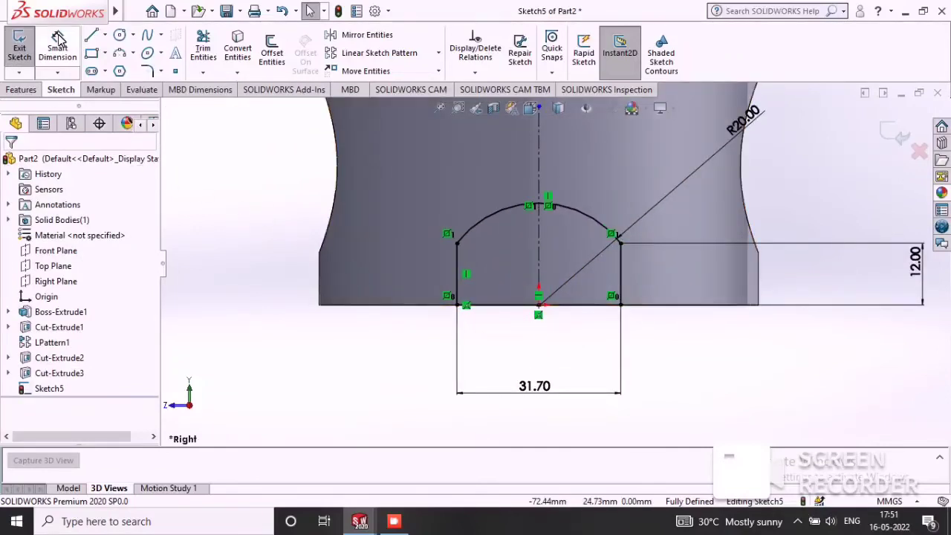
left_click(23, 89)
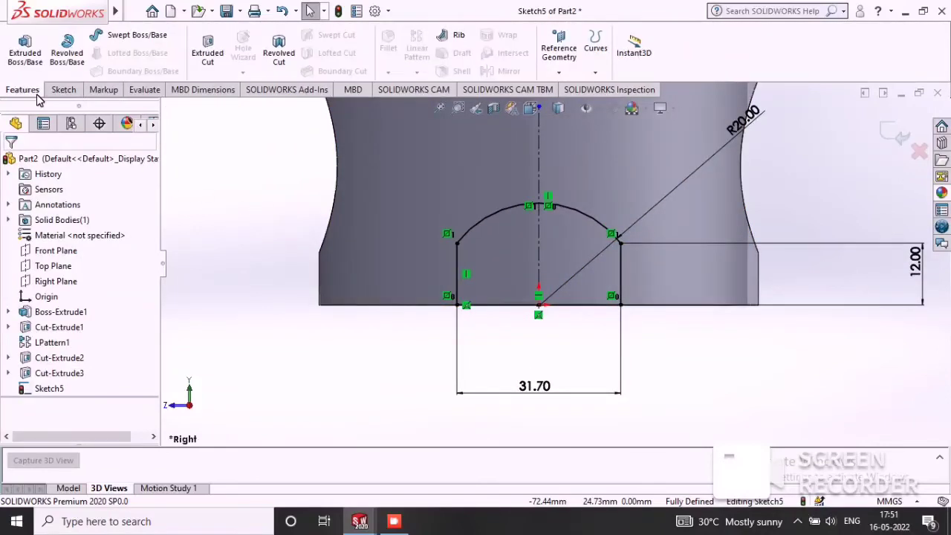
- Extrude-cut the arch sketch Through All – Both directions across the skirt
left_click(210, 41)
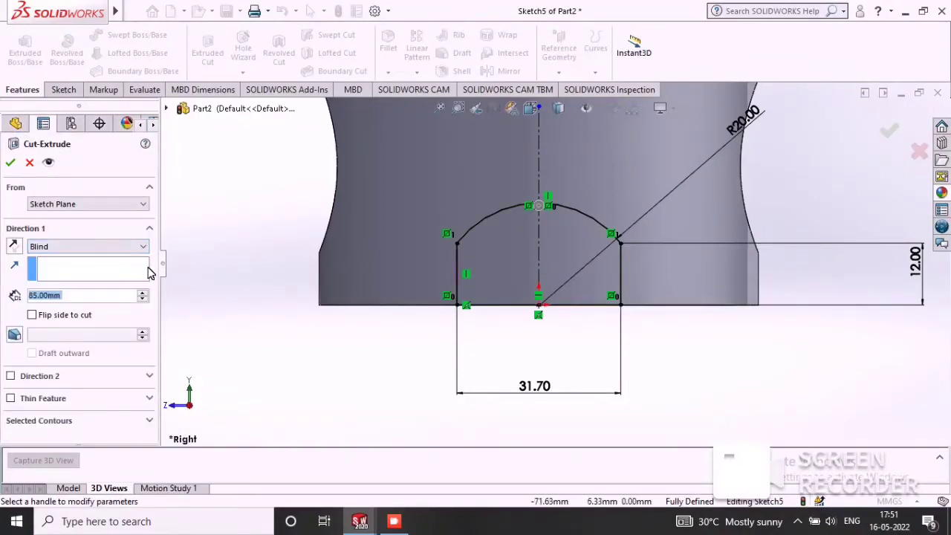
left_click(108, 247)
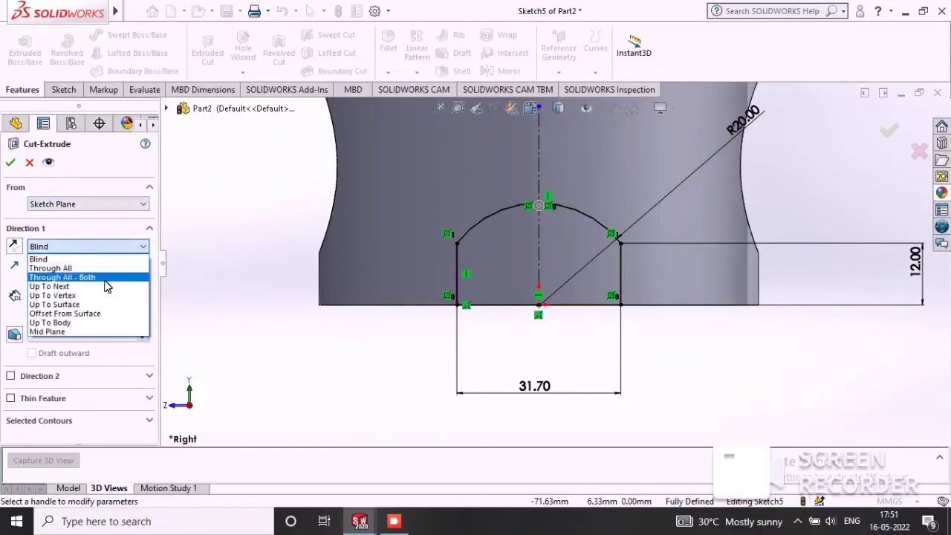
left_click(106, 276)
mouse_move(460, 342)
middle_mouse_down()
mouse_move(658, 355)
mouse_move(643, 350)
middle_mouse_up()
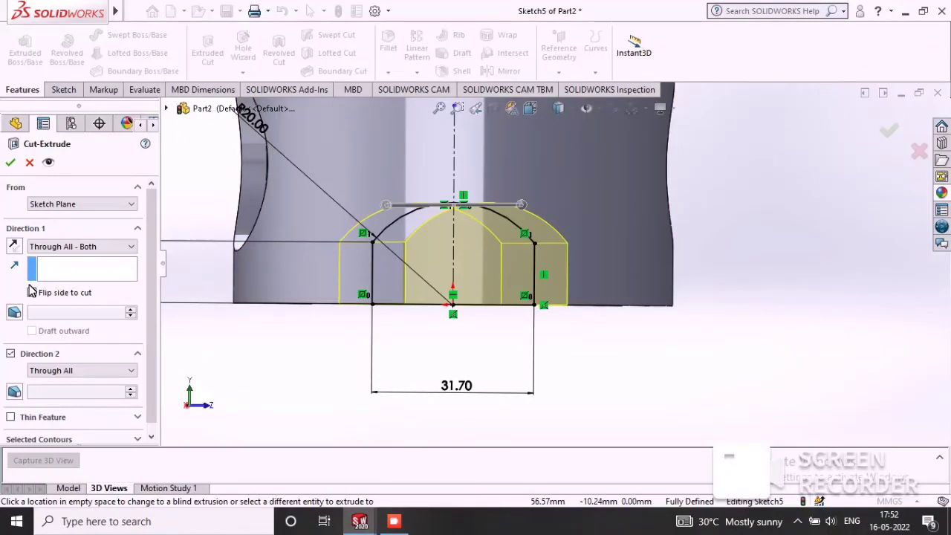
left_click(10, 162)
mouse_move(454, 336)
middle_mouse_down()
mouse_move(600, 349)
mouse_move(468, 346)
mouse_move(452, 335)
middle_mouse_up()
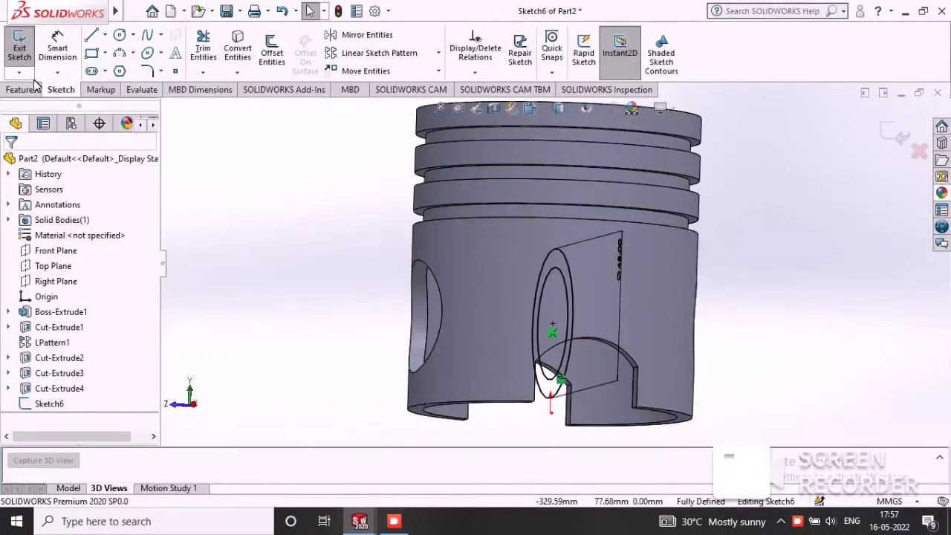
- Extrude the Ø45 circle into a boss starting at a 19 mm offset, ending Up To Next
mouse_move(637, 365)
middle_mouse_down()
mouse_move(733, 361)
mouse_move(632, 364)
middle_mouse_up()
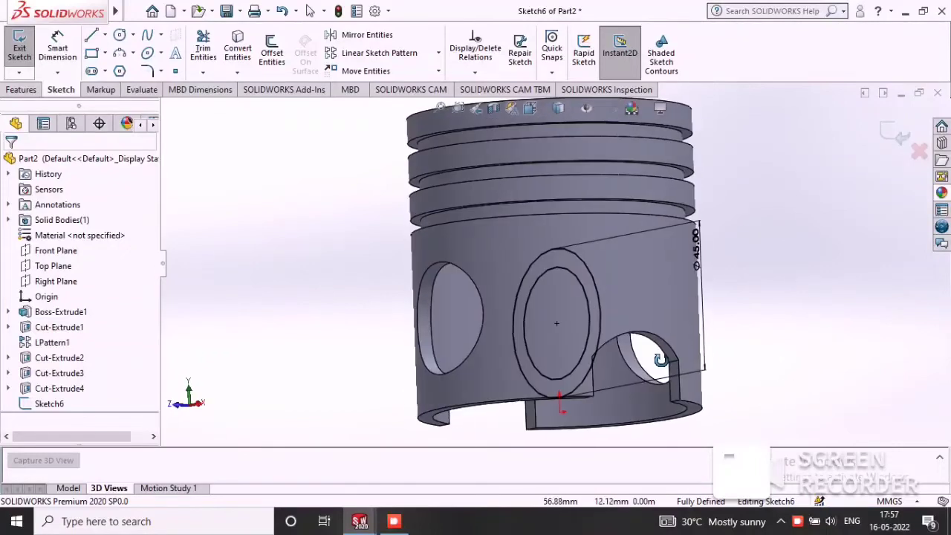
left_click(22, 90)
left_click(22, 47)
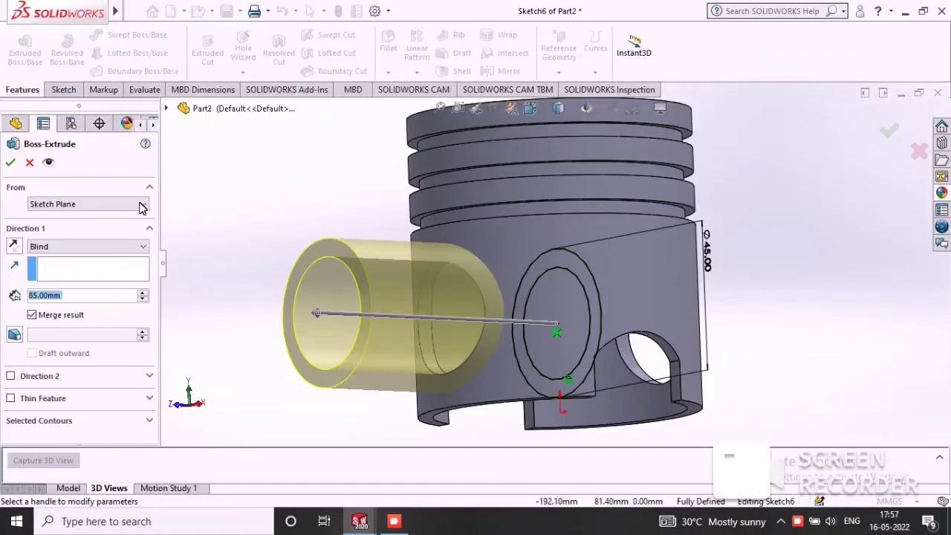
left_click(82, 205)
left_click(86, 255)
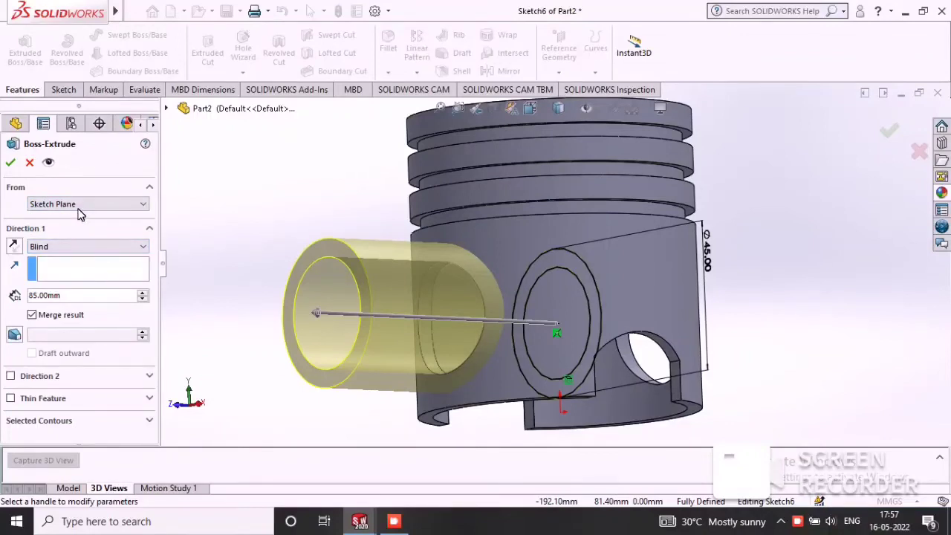
left_click(79, 211)
left_click(72, 244)
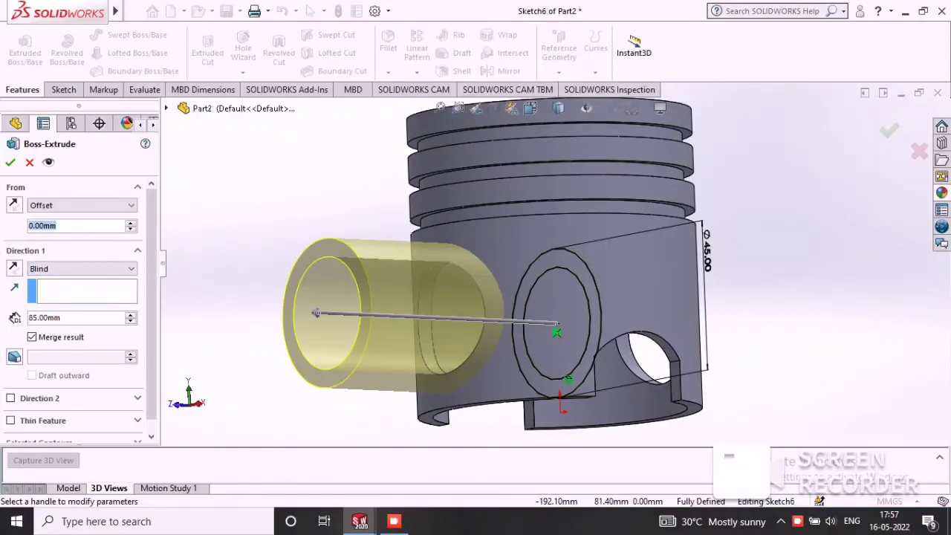
type("19")
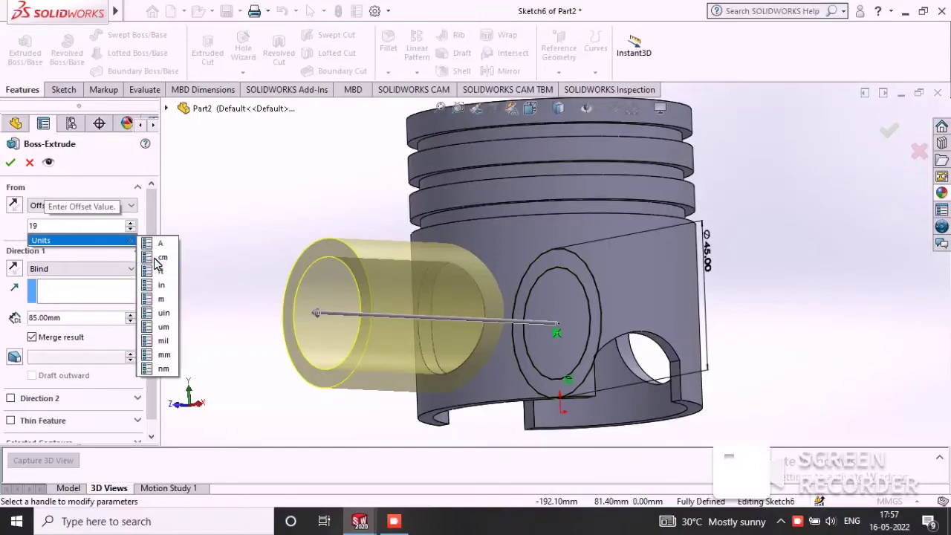
left_click(158, 352)
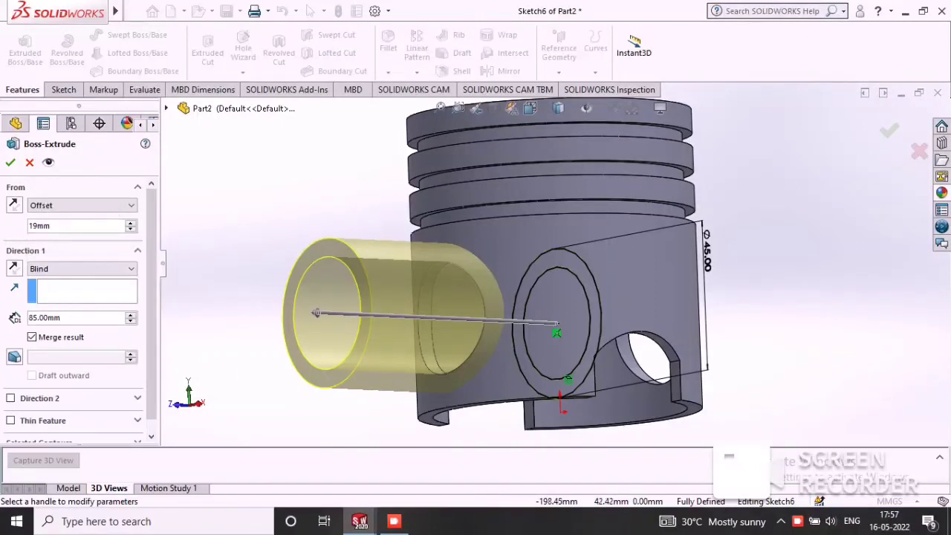
left_click(74, 269)
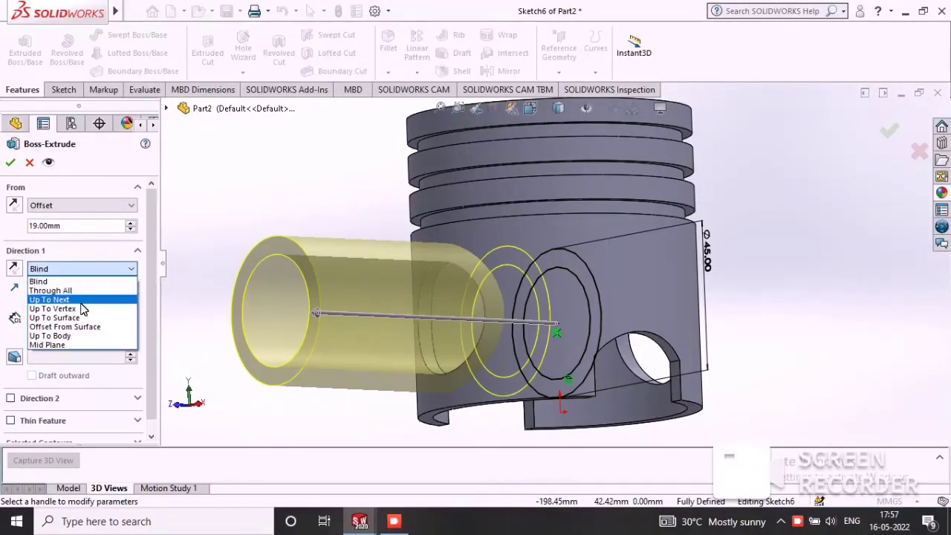
left_click(82, 302)
middle_click_drag(230, 311, 193, 289)
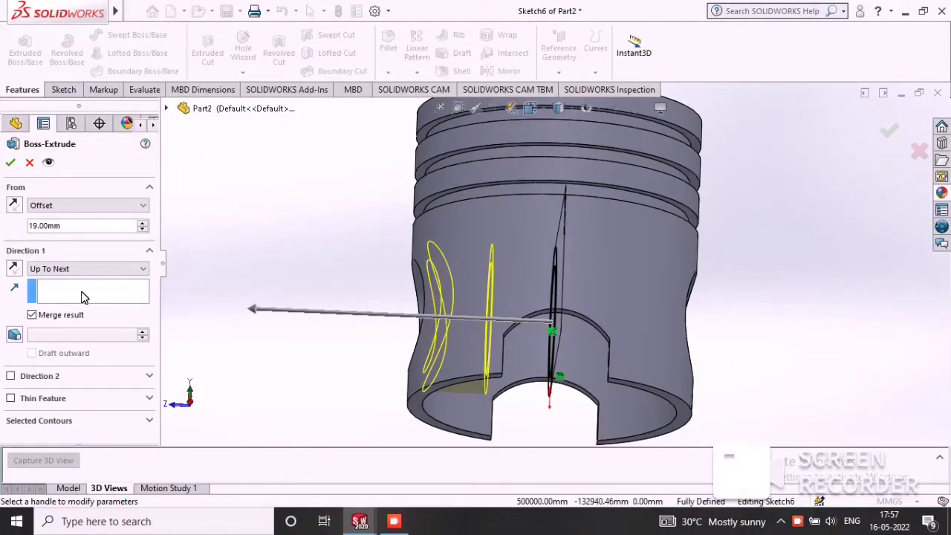
left_click(11, 163)
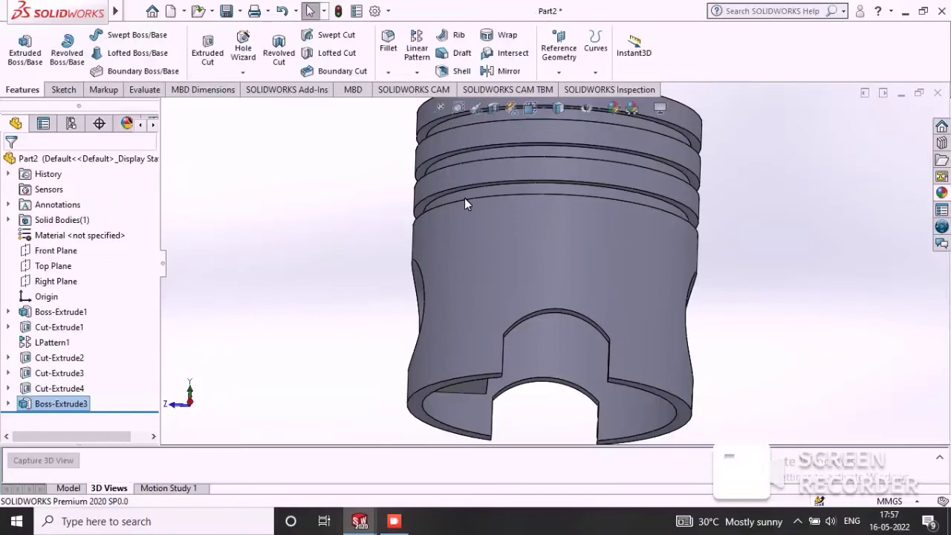
mouse_move(655, 290)
middle_mouse_down()
mouse_move(582, 280)
mouse_move(609, 223)
mouse_move(556, 249)
mouse_move(633, 245)
mouse_move(594, 239)
middle_mouse_up()
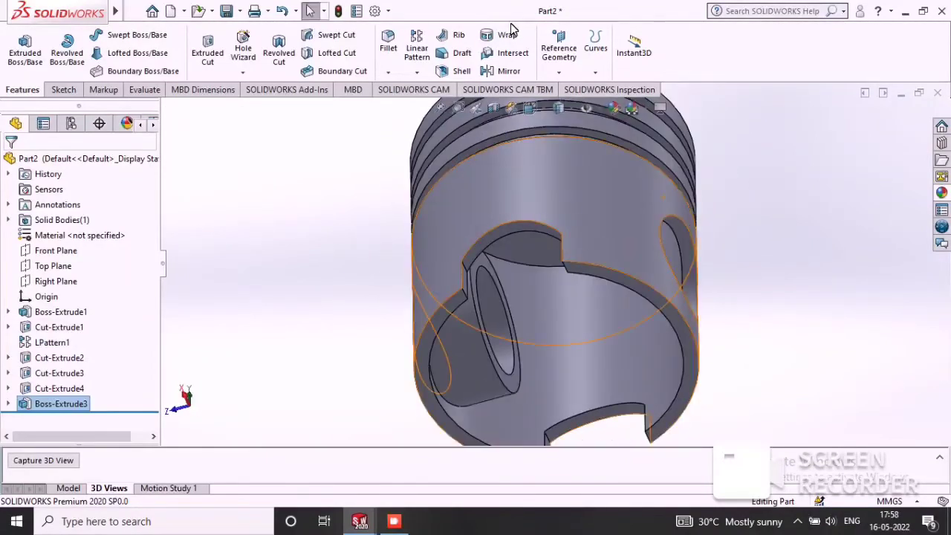
- Mirror Boss-Extrude3 using the Front Plane as the mirror plane
left_click(510, 71)
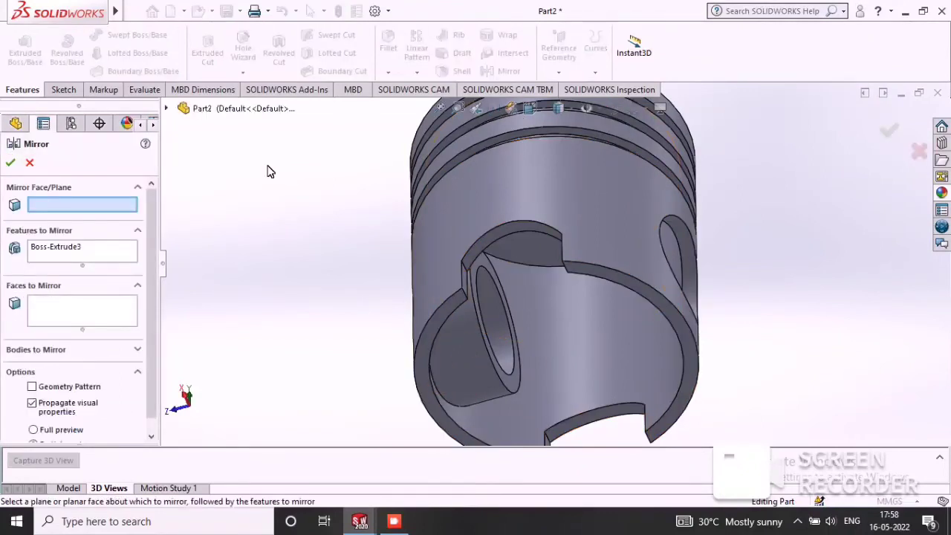
left_click(168, 108)
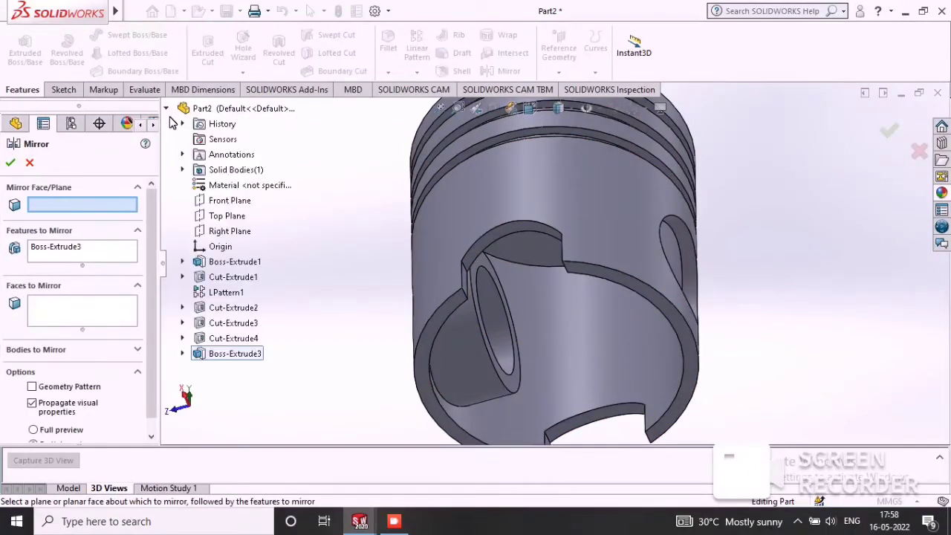
left_click(236, 208)
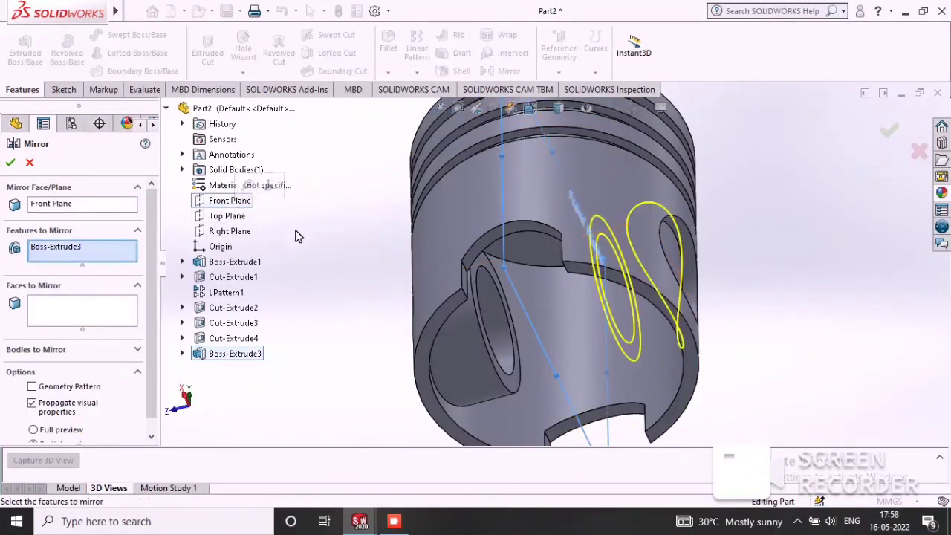
left_click(236, 355)
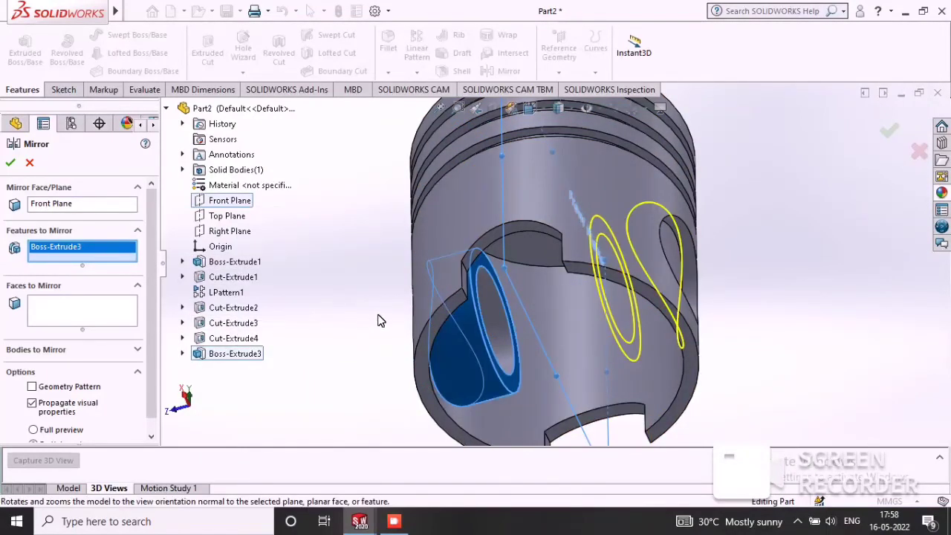
left_click(10, 164)
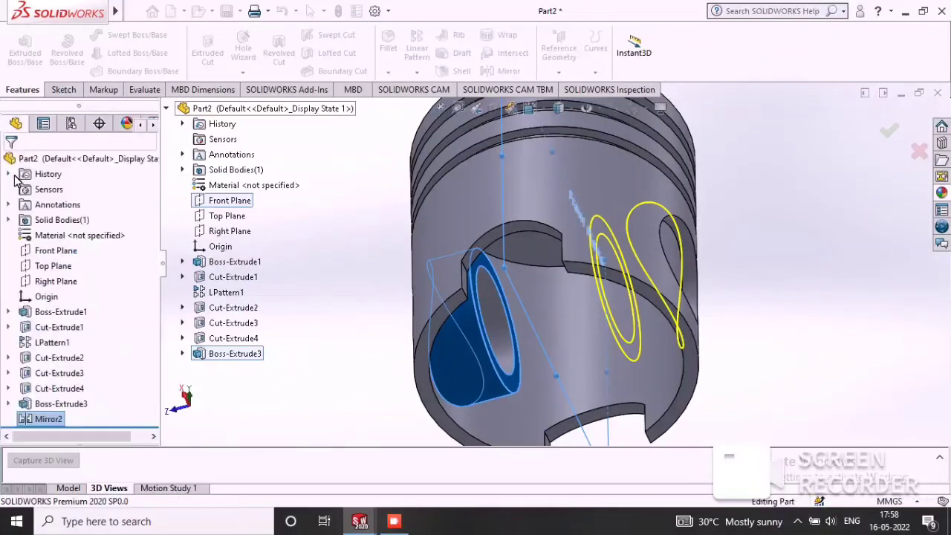
mouse_move(520, 312)
middle_mouse_down()
mouse_move(588, 324)
mouse_move(579, 318)
mouse_move(600, 170)
mouse_move(624, 248)
mouse_move(619, 231)
middle_mouse_up()
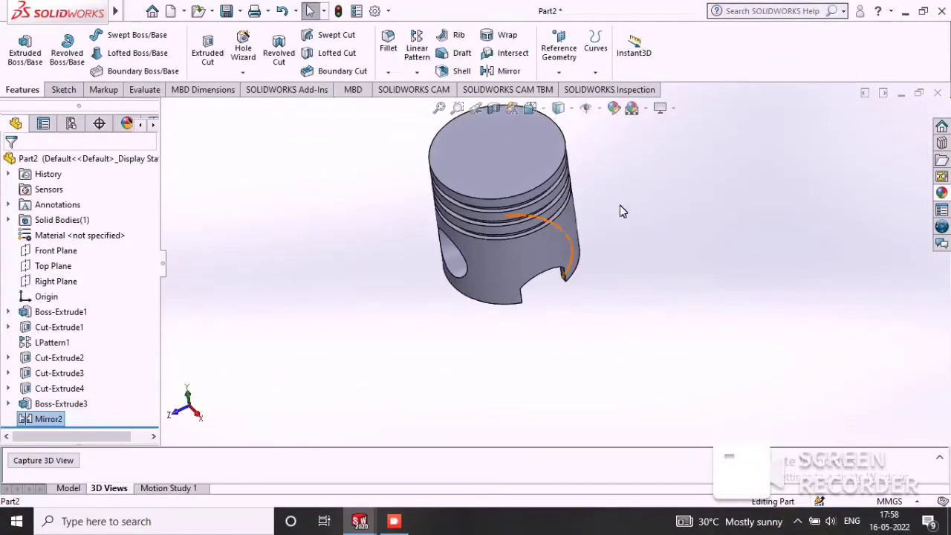
- Add a 5 mm Dome feature to the piston's top face
scroll(628, 186, "up", 3)
scroll(483, 224, "down", 4)
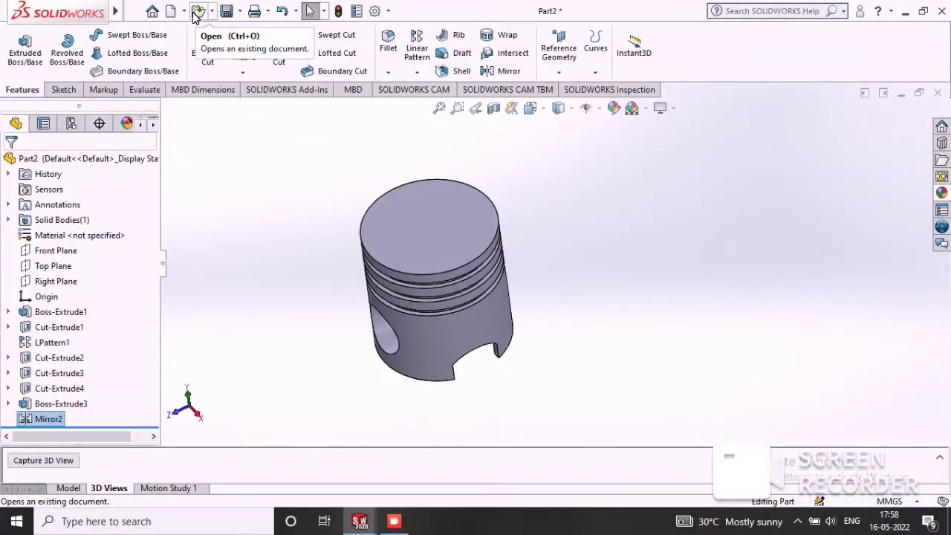
mouse_move(116, 11)
left_click(215, 11)
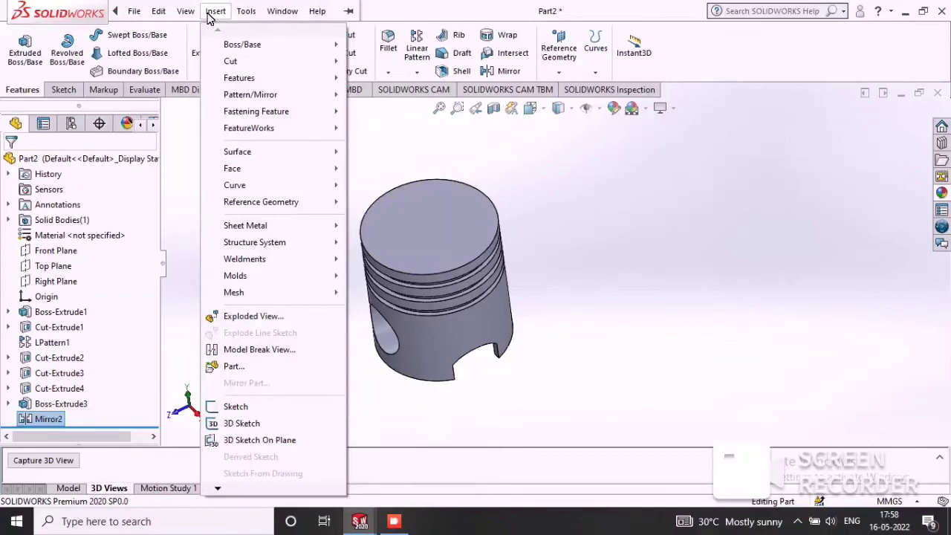
mouse_move(239, 77)
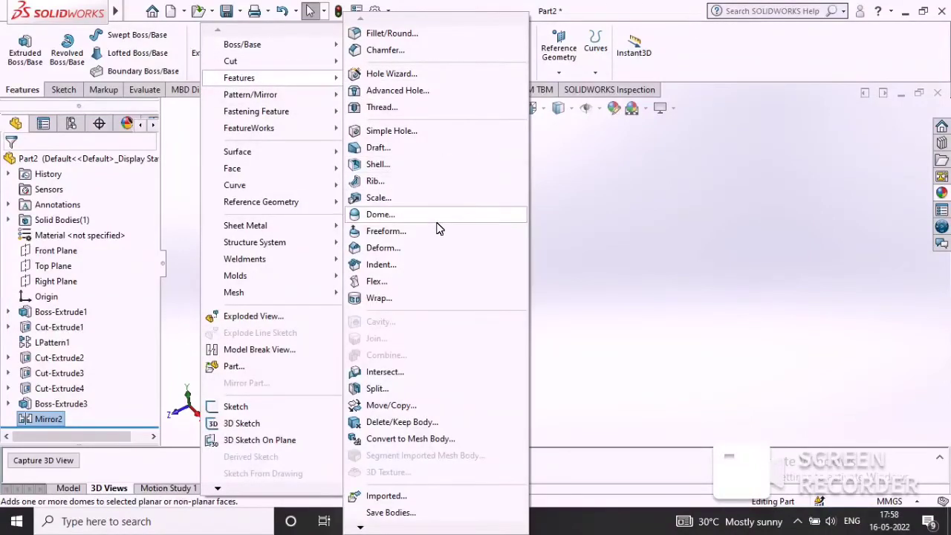
left_click(436, 217)
left_click(439, 229)
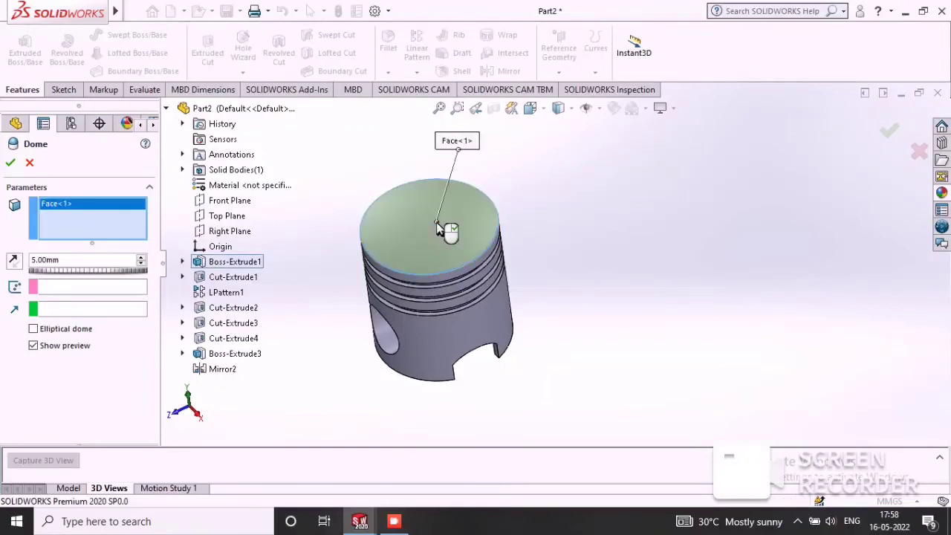
scroll(425, 227, "up", 2)
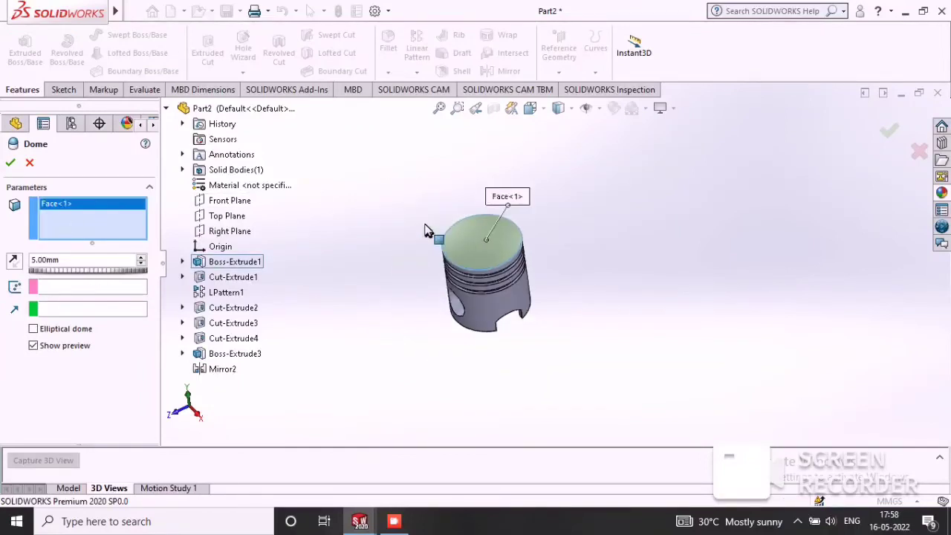
scroll(393, 282, "down", 3)
scroll(441, 275, "up", 2)
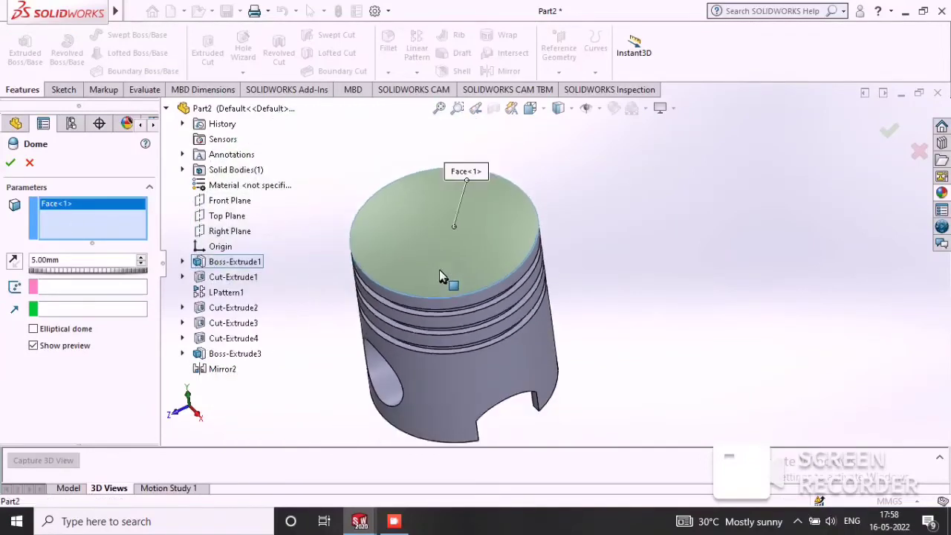
mouse_move(436, 263)
middle_mouse_down()
mouse_move(417, 182)
mouse_move(550, 252)
mouse_move(542, 215)
middle_mouse_up()
type("10")
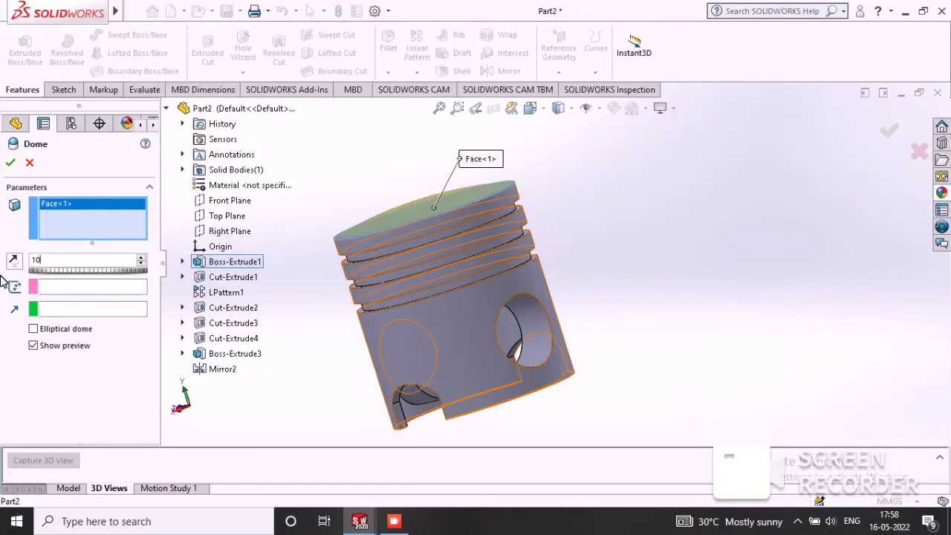
type("5")
key("Return")
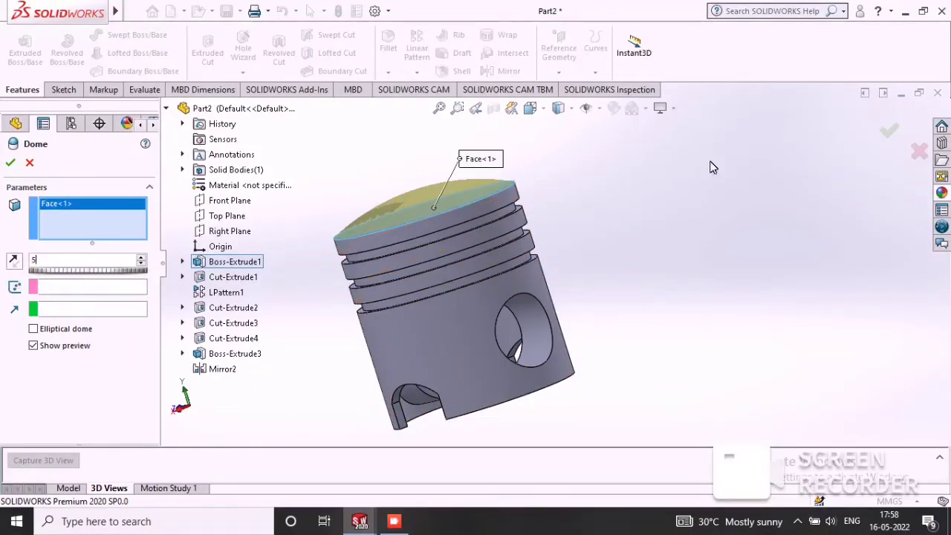
key("Return")
left_click(12, 163)
mouse_move(497, 178)
middle_mouse_down()
mouse_move(535, 126)
mouse_move(537, 206)
mouse_move(608, 245)
mouse_move(602, 186)
mouse_move(557, 106)
mouse_move(947, 133)
middle_mouse_up()
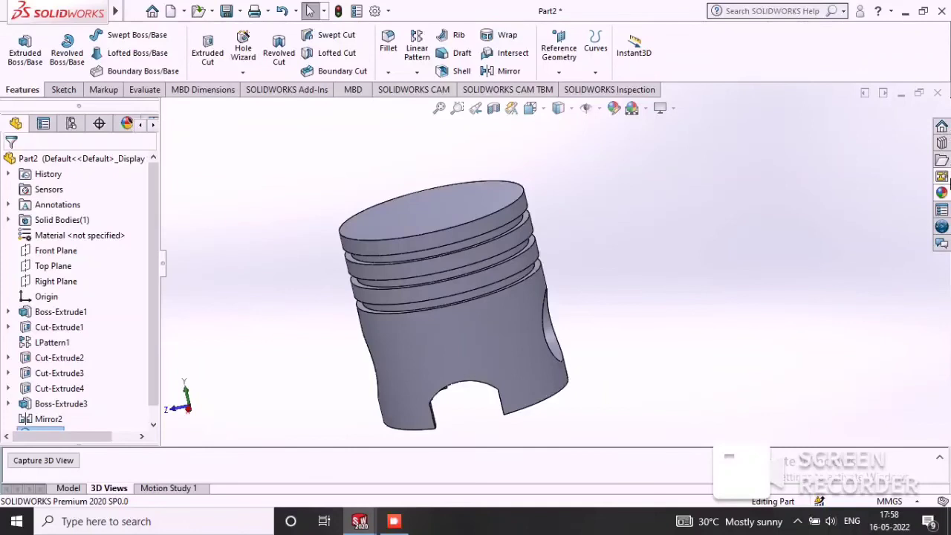
- Apply the brushed steel appearance from Metal > Steel to the piston
left_click(941, 192)
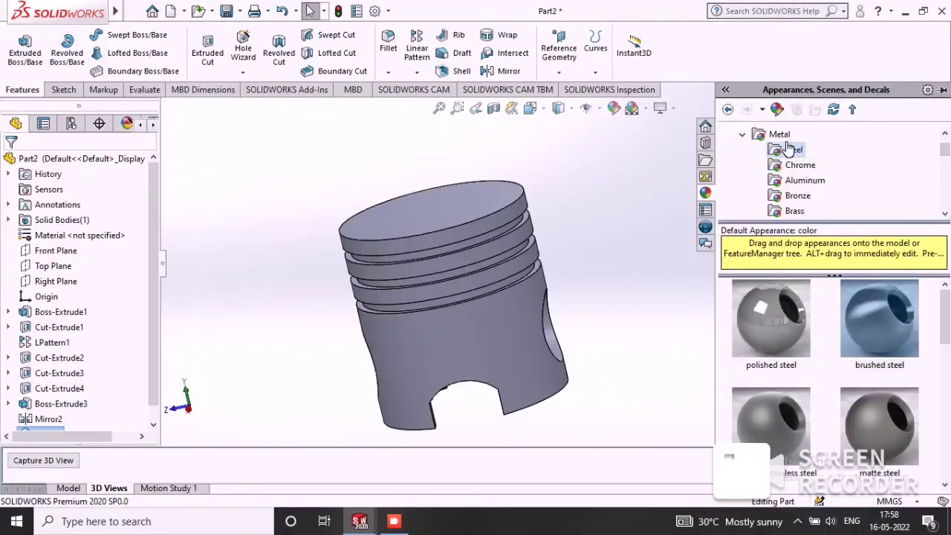
left_click(745, 134)
left_click(744, 135)
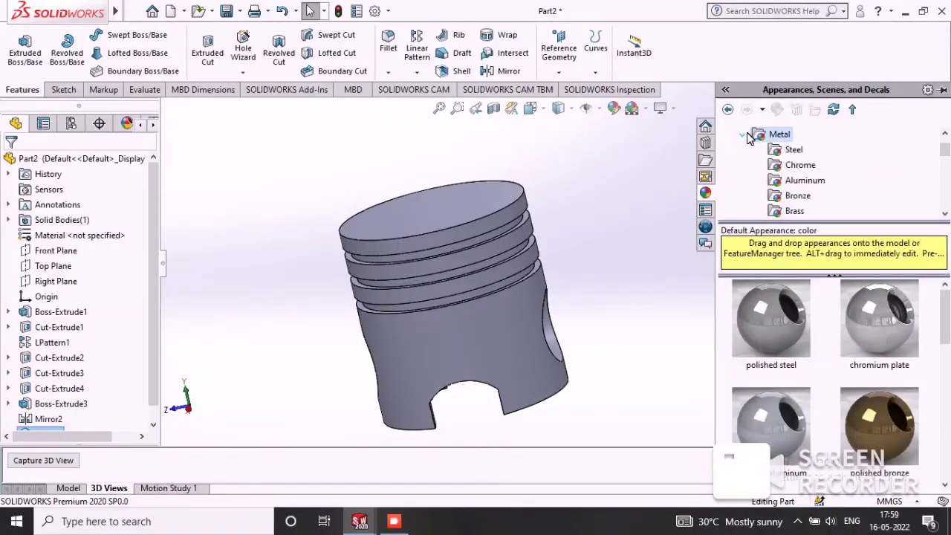
left_click(798, 150)
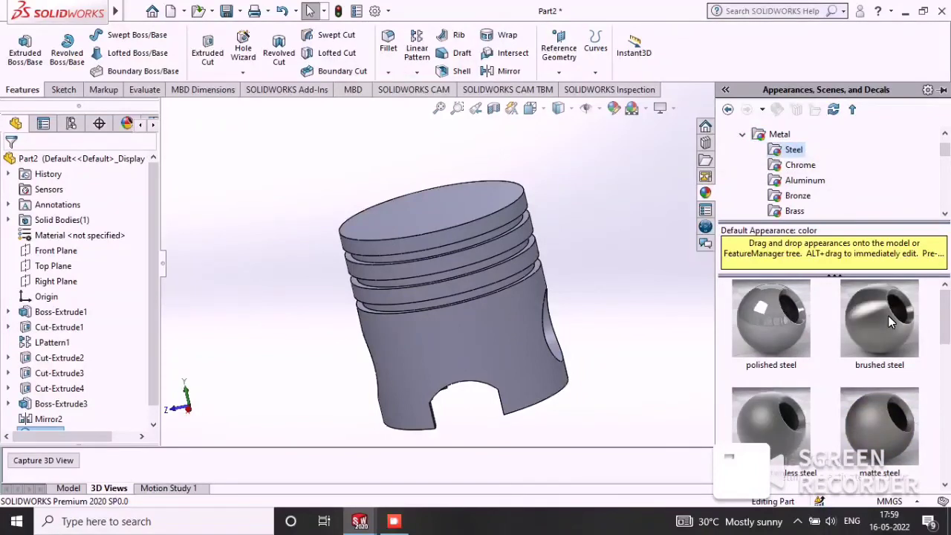
left_click_drag(888, 315, 619, 267)
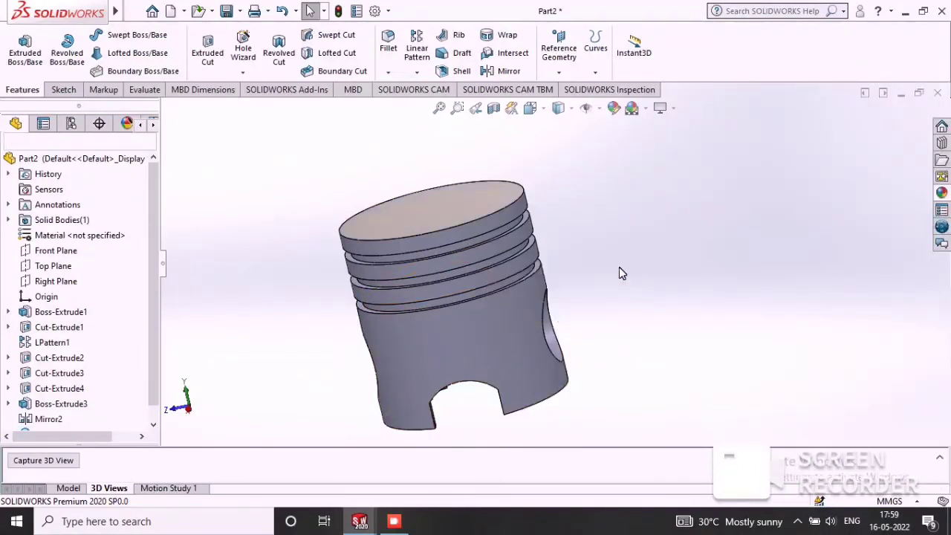
middle_click_drag(565, 290, 602, 301)
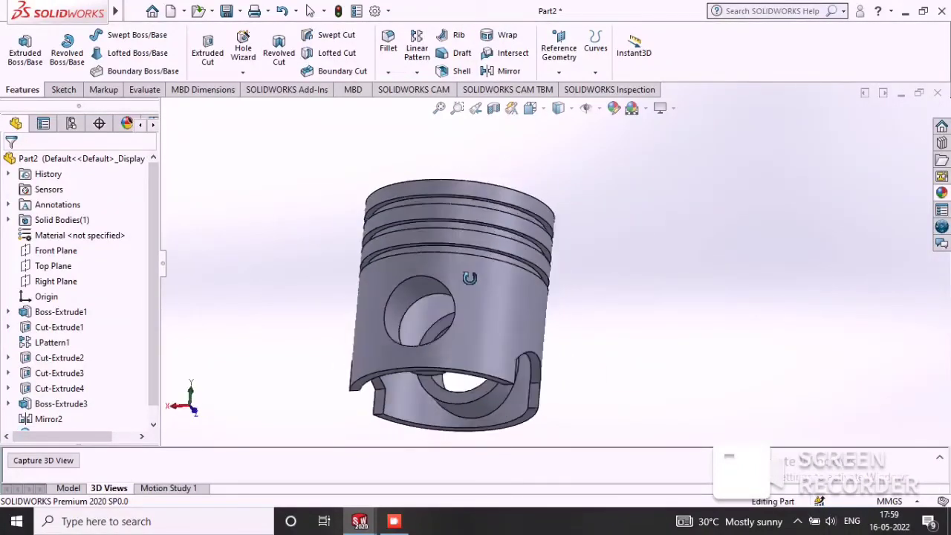
- Turn on RealView Graphics and orbit the piston to an upright front view
left_click(673, 108)
left_click(675, 127)
mouse_move(649, 203)
middle_mouse_down()
mouse_move(445, 202)
mouse_move(356, 244)
mouse_move(505, 165)
middle_mouse_up()
mouse_move(629, 275)
middle_mouse_down()
mouse_move(550, 206)
mouse_move(584, 229)
mouse_move(586, 221)
mouse_move(575, 212)
mouse_move(598, 279)
mouse_move(566, 246)
mouse_move(569, 214)
mouse_move(614, 206)
mouse_move(677, 217)
mouse_move(614, 255)
mouse_move(525, 281)
middle_mouse_up()
mouse_move(567, 300)
middle_mouse_down()
mouse_move(664, 261)
mouse_move(599, 222)
mouse_move(572, 268)
mouse_move(575, 312)
mouse_move(628, 293)
mouse_move(516, 206)
mouse_move(484, 203)
mouse_move(598, 251)
mouse_move(601, 220)
mouse_move(673, 253)
mouse_move(638, 257)
mouse_move(588, 217)
mouse_move(536, 248)
mouse_move(480, 318)
mouse_move(436, 289)
mouse_move(486, 300)
mouse_move(474, 275)
middle_mouse_up()
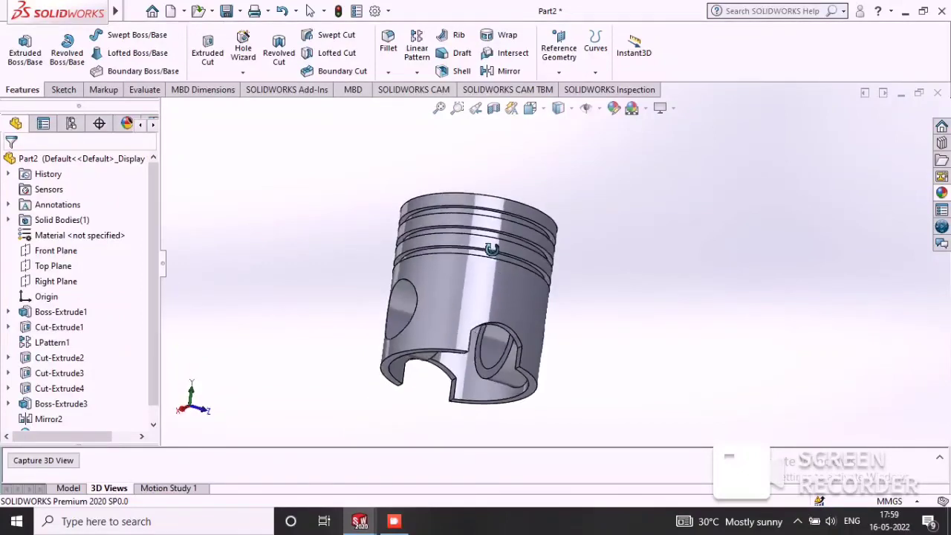